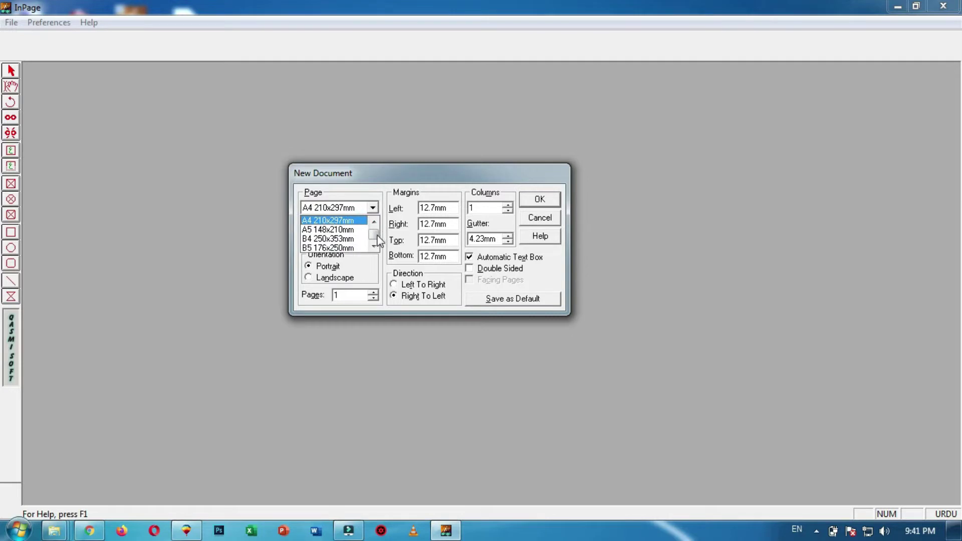
Look through the page sizes for the new document, try a page count of 5, and return it to 1.
{"action": "left_click", "coordinate": [376, 239]}
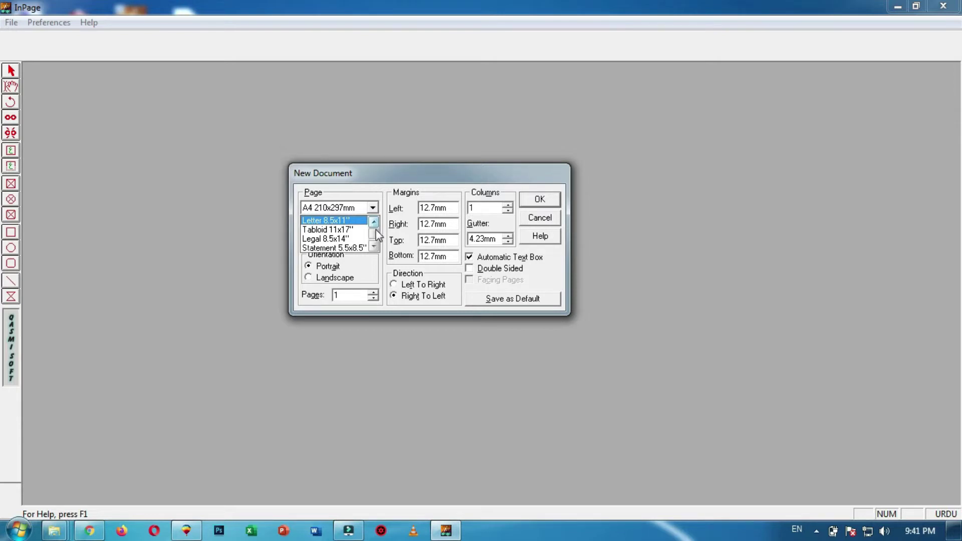
{"action": "left_click", "coordinate": [374, 203]}
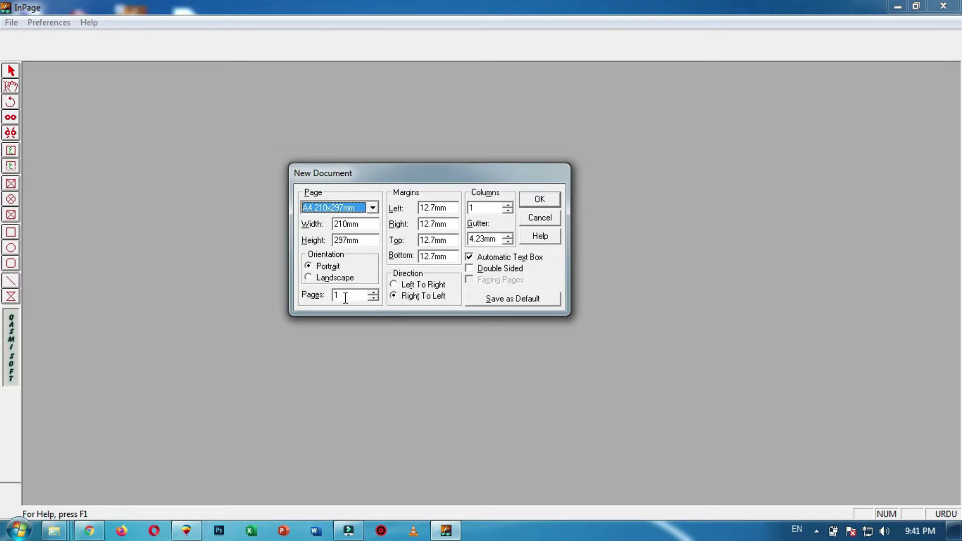
{"action": "left_click", "coordinate": [373, 292]}
{"action": "left_click", "coordinate": [373, 293]}
{"action": "left_click", "coordinate": [373, 293]}
{"action": "left_click", "coordinate": [374, 293]}
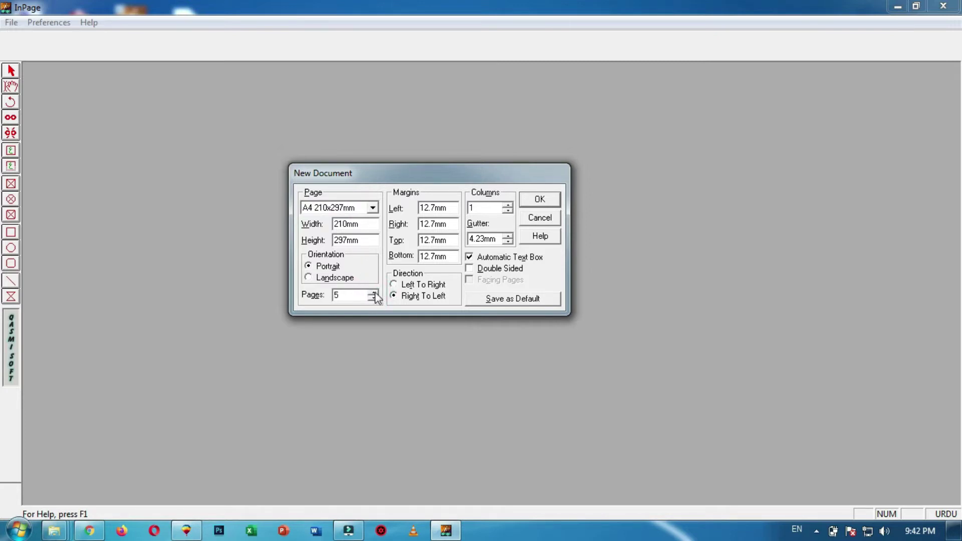
{"action": "left_click", "coordinate": [373, 298]}
{"action": "left_click", "coordinate": [374, 298]}
{"action": "left_click", "coordinate": [373, 298]}
{"action": "left_click", "coordinate": [373, 298]}
Try left-to-right direction and extra columns for the new document, and restore right-to-left direction with one column.
{"action": "left_click", "coordinate": [398, 286]}
{"action": "left_click", "coordinate": [394, 296]}
{"action": "left_click_drag", "start_coordinate": [495, 176], "coordinate": [502, 167]}
{"action": "left_click", "coordinate": [516, 195]}
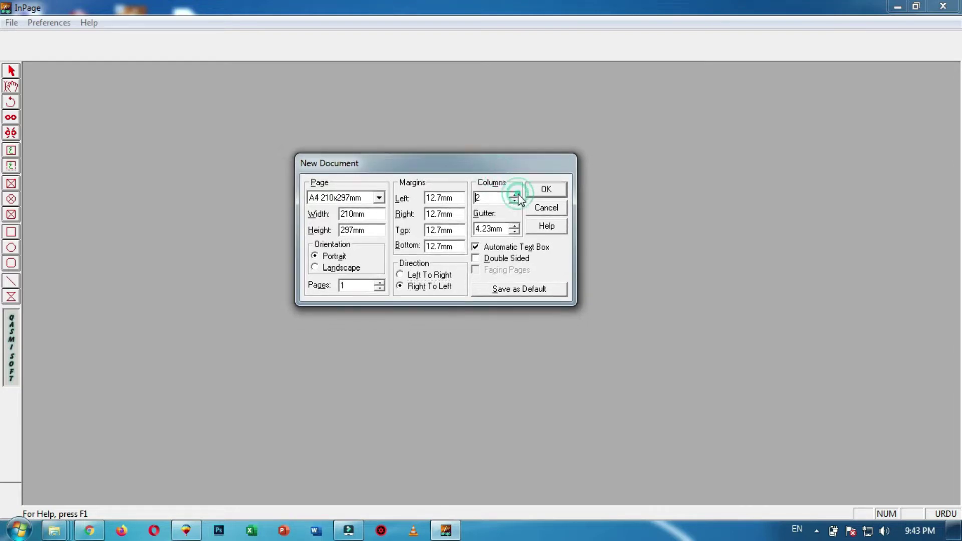
{"action": "left_click", "coordinate": [515, 196]}
{"action": "left_click", "coordinate": [514, 201]}
{"action": "left_click", "coordinate": [515, 201]}
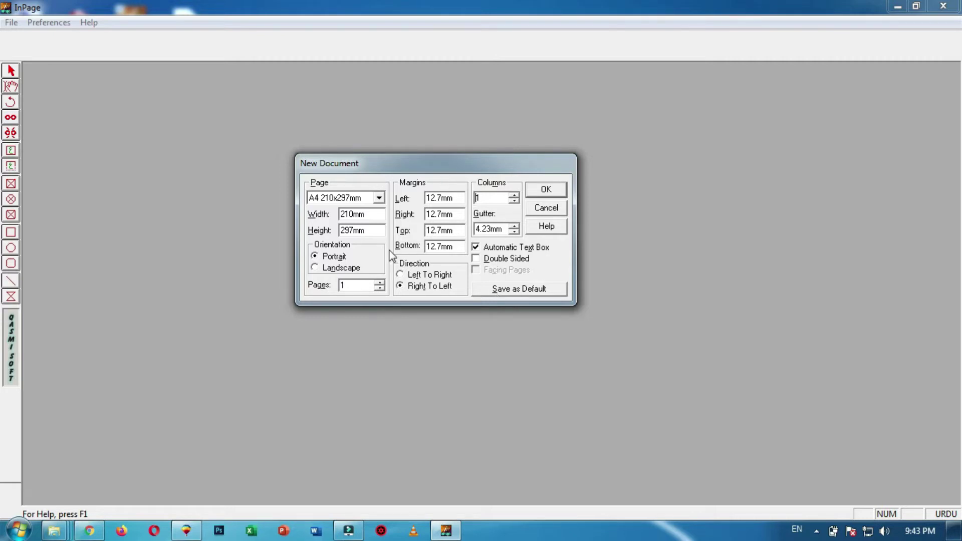
Create the one-page A4 portrait document with right-to-left direction and one column, and close it.
{"action": "left_click", "coordinate": [546, 190]}
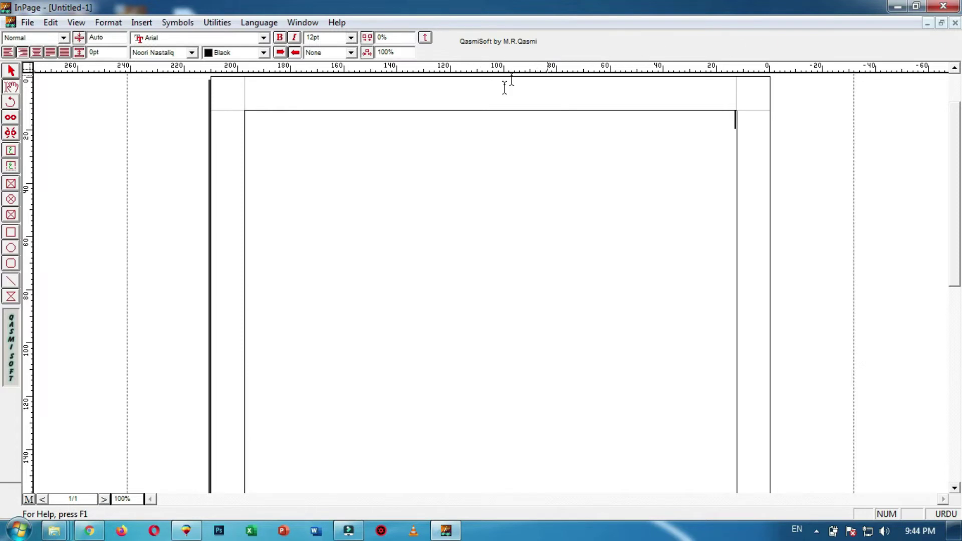
{"action": "left_click", "coordinate": [25, 23]}
{"action": "left_click", "coordinate": [50, 71]}
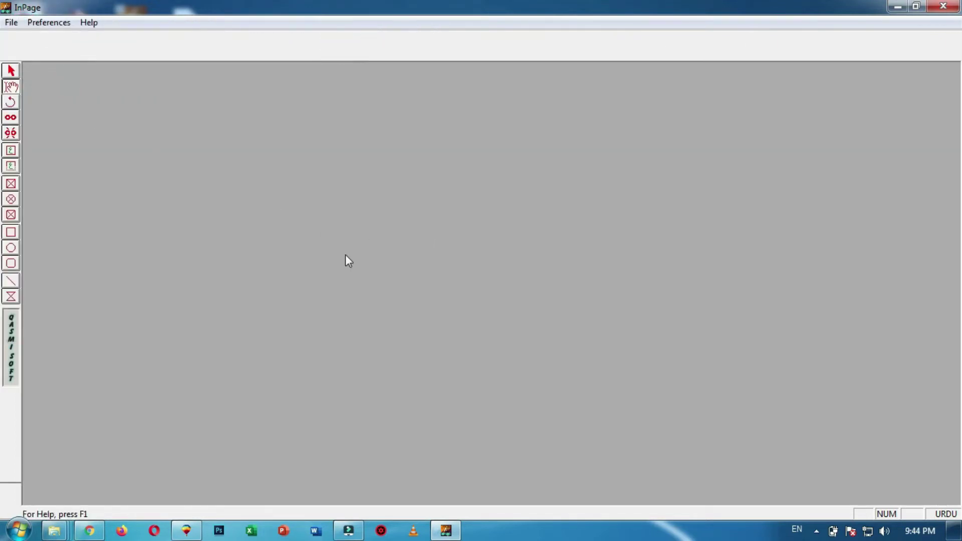
Open the keyboard preferences and examine the available keyboard layouts, keeping Phonetic selected.
{"action": "left_click", "coordinate": [57, 24]}
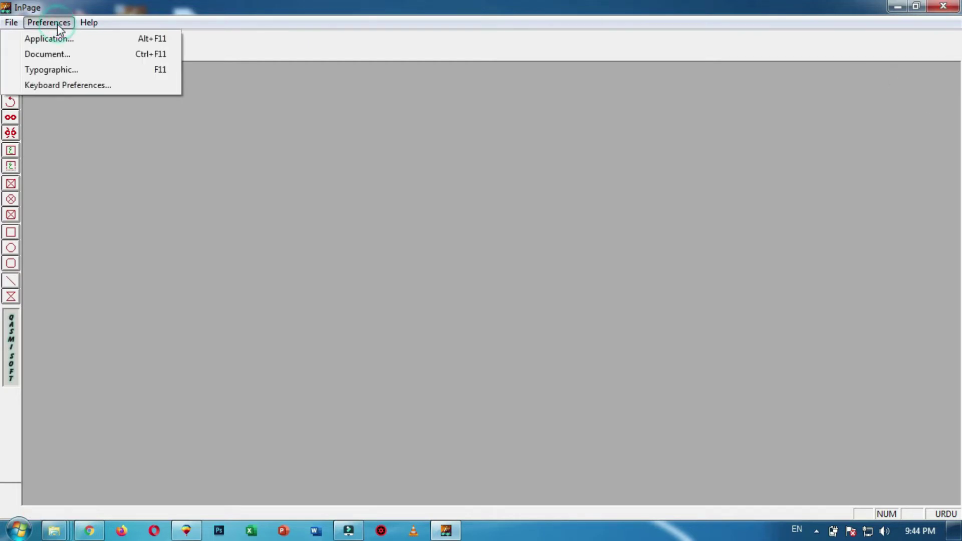
{"action": "left_click", "coordinate": [67, 86]}
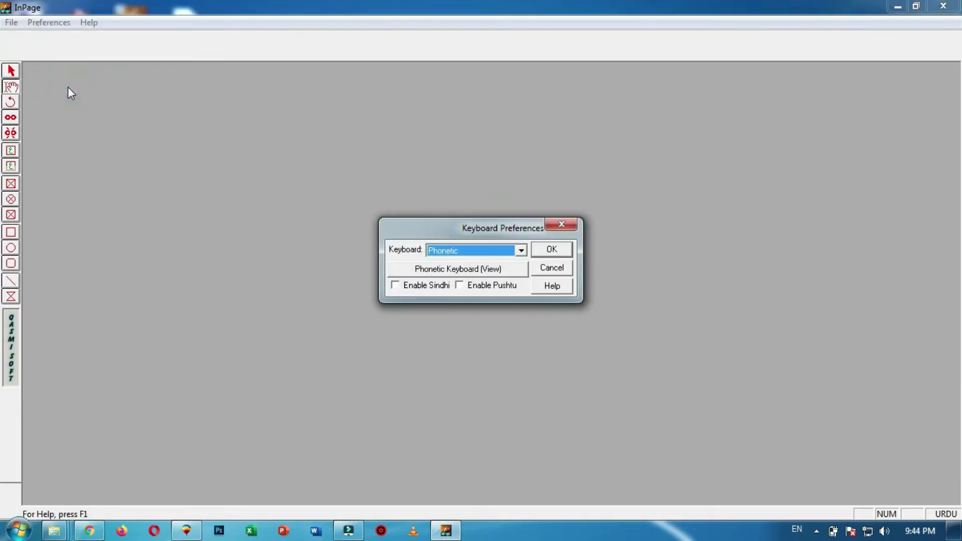
{"action": "left_click_drag", "start_coordinate": [442, 226], "coordinate": [344, 137]}
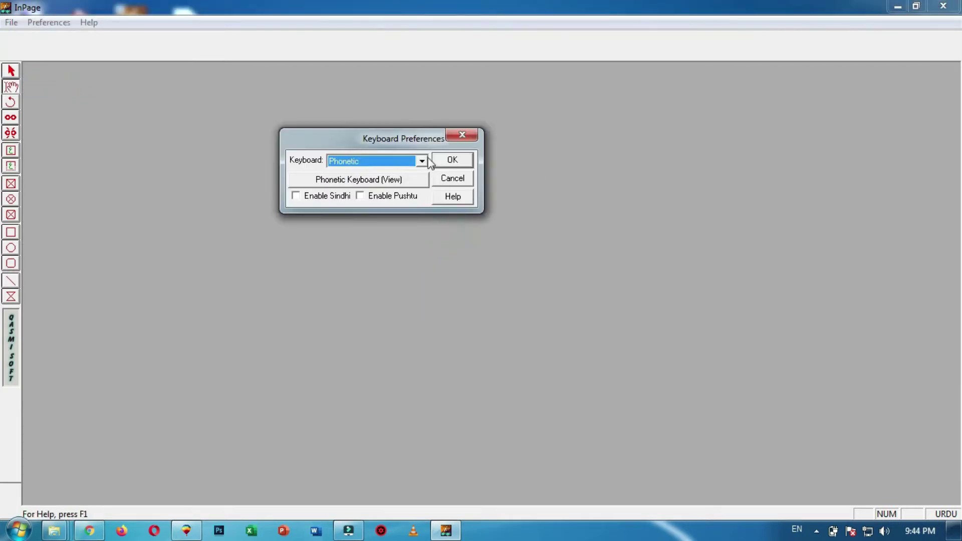
{"action": "left_click", "coordinate": [423, 160]}
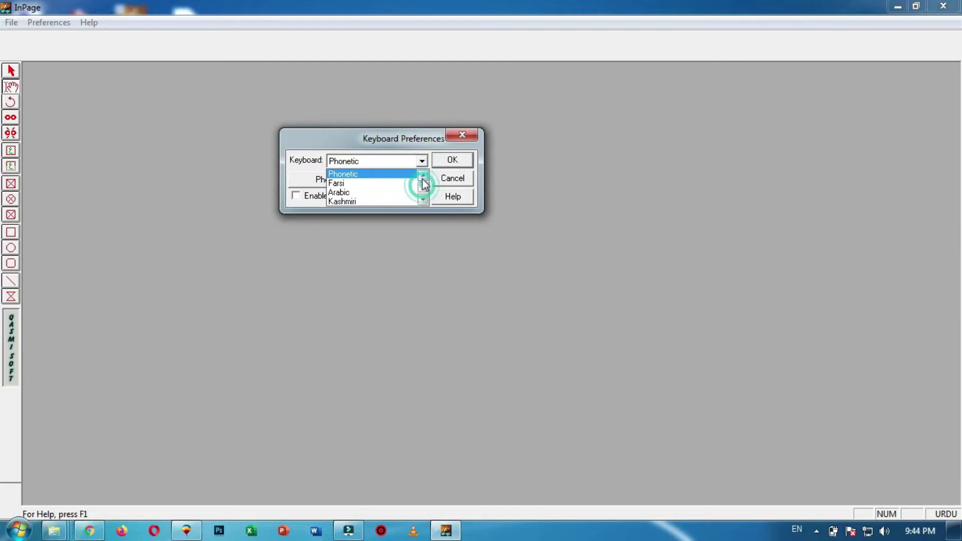
{"action": "left_click", "coordinate": [424, 187]}
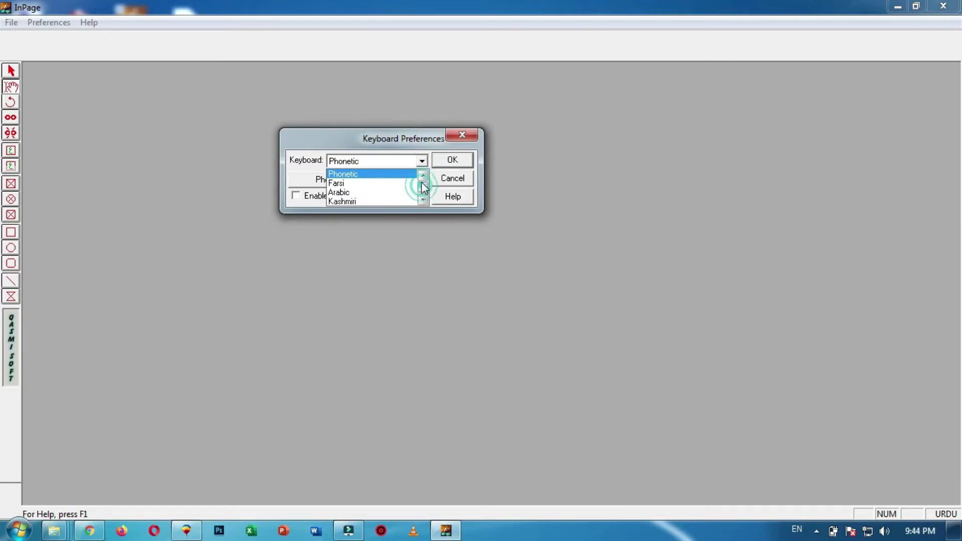
{"action": "left_click", "coordinate": [422, 161]}
{"action": "left_click", "coordinate": [422, 161]}
{"action": "left_click", "coordinate": [379, 162]}
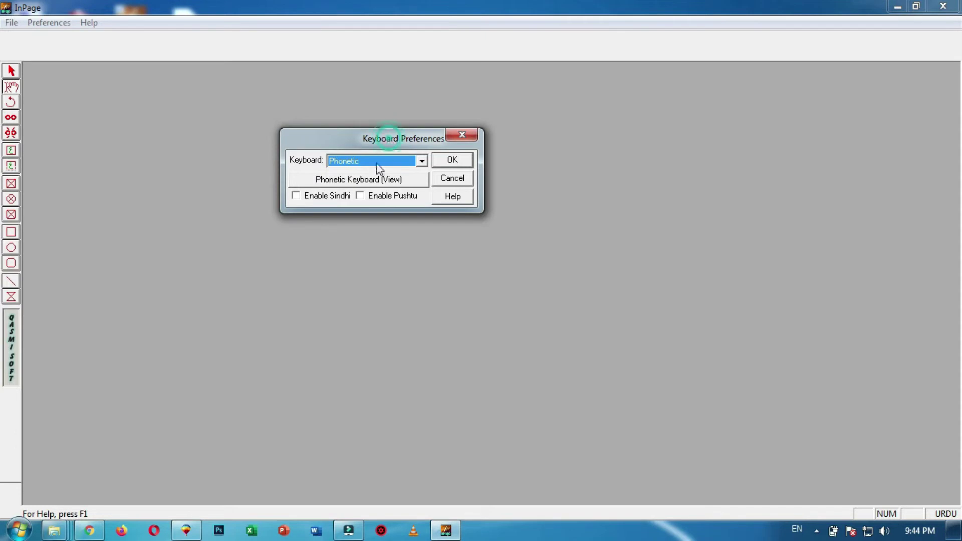
View the Phonetic keyboard's character layout, and leave the keyboard preferences without changes.
{"action": "left_click", "coordinate": [334, 186]}
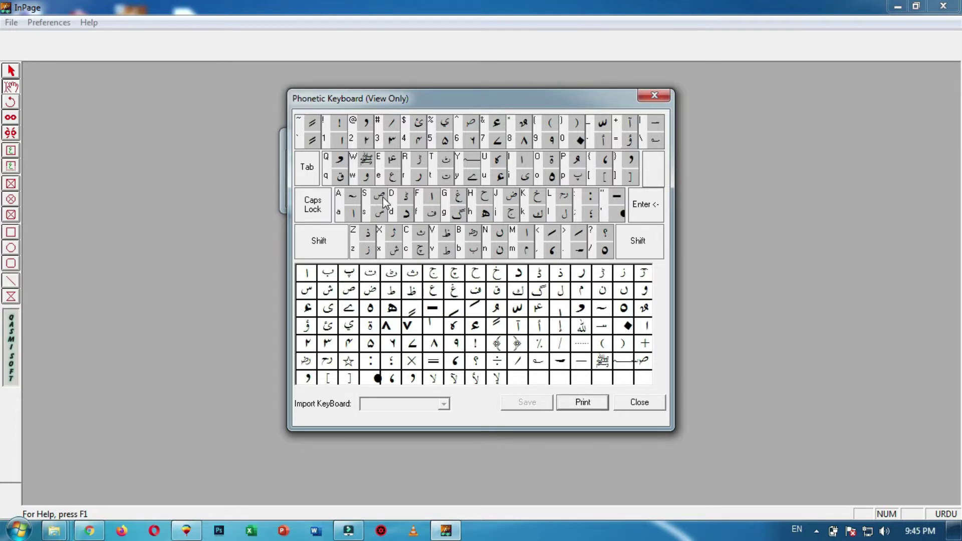
{"action": "left_click_drag", "start_coordinate": [504, 104], "coordinate": [478, 103]}
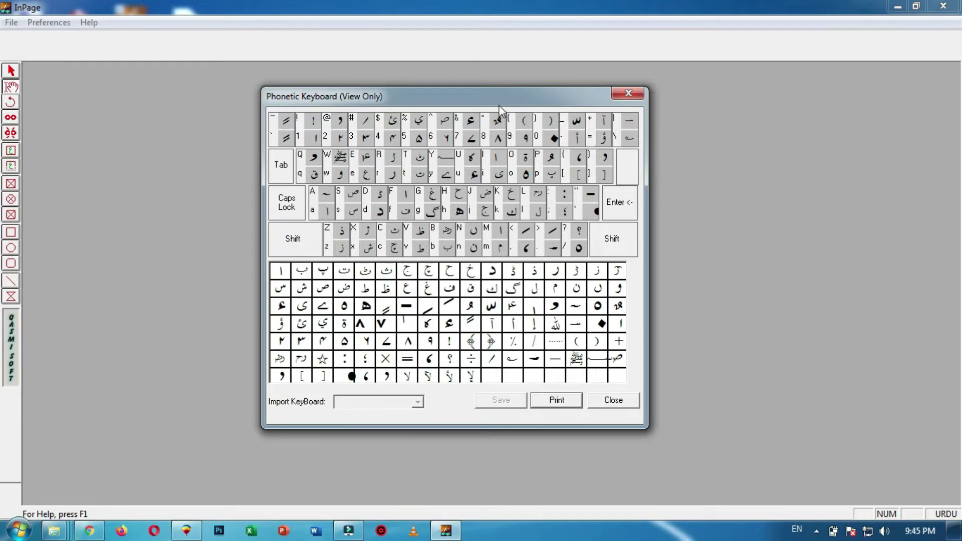
{"action": "left_click_drag", "start_coordinate": [510, 100], "coordinate": [500, 97]}
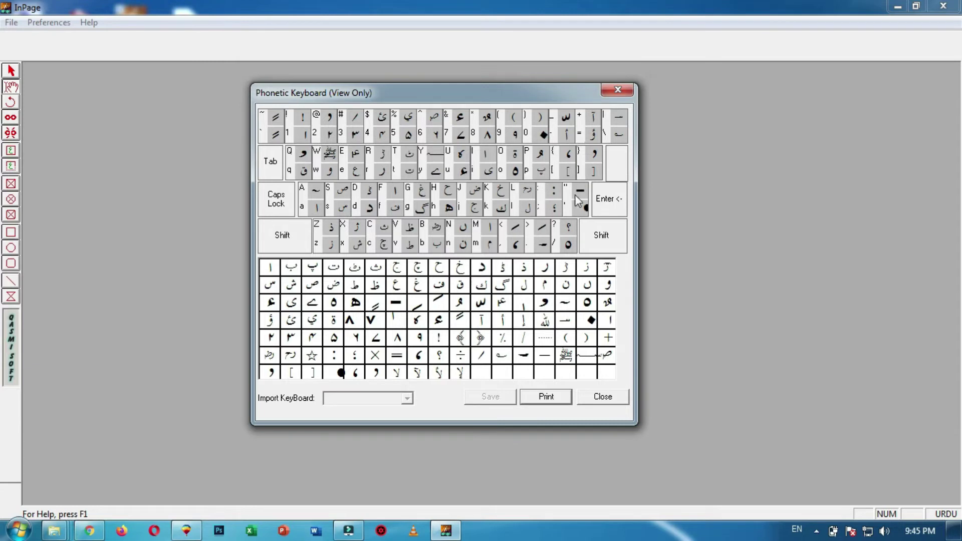
{"action": "left_click", "coordinate": [495, 98]}
{"action": "left_click", "coordinate": [621, 399]}
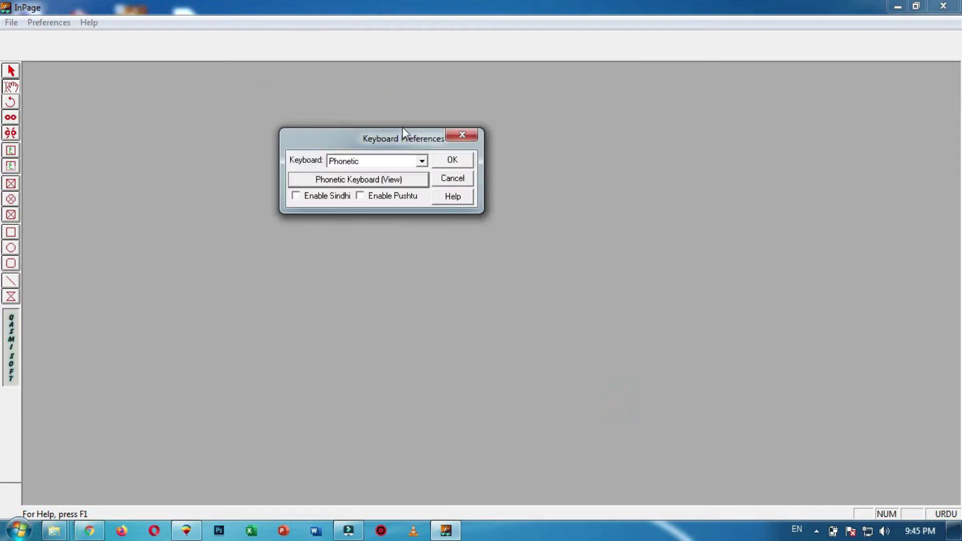
{"action": "left_click", "coordinate": [452, 179]}
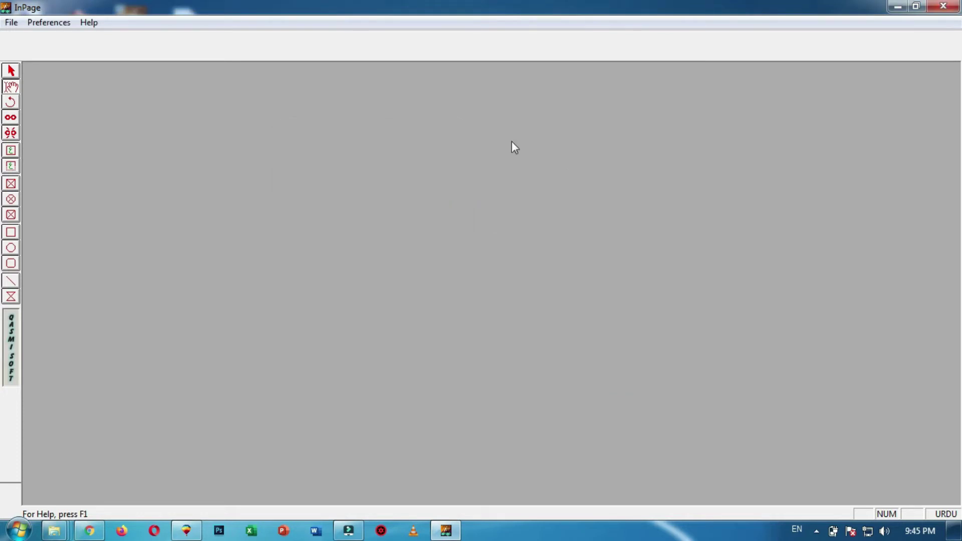
Set the general measurement unit to Inches in the document preferences, keeping Points for characters.
{"action": "left_click", "coordinate": [60, 24]}
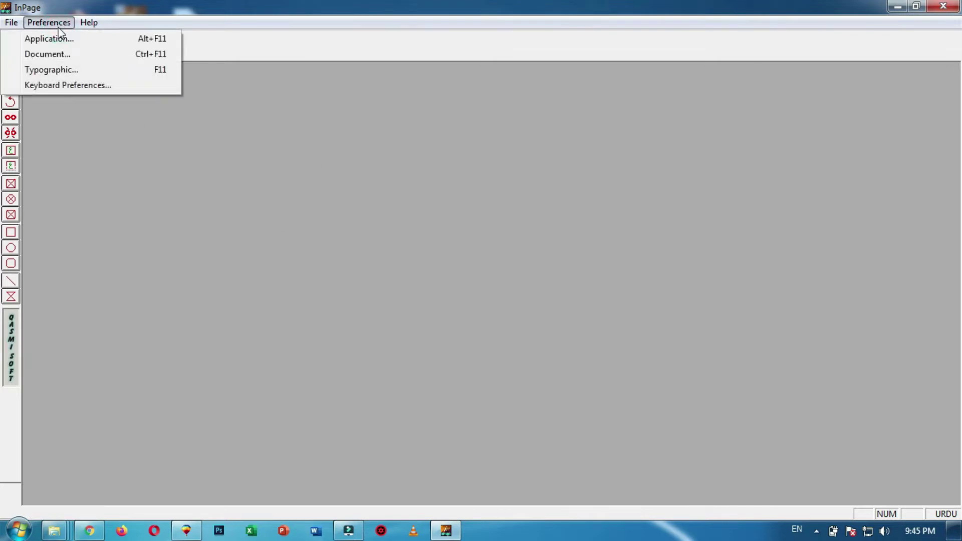
{"action": "left_click", "coordinate": [68, 55]}
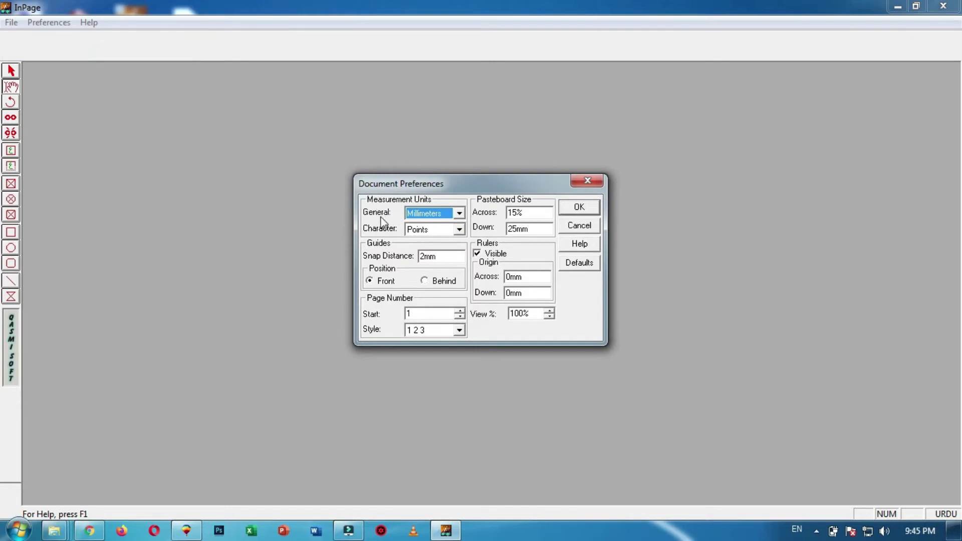
{"action": "left_click", "coordinate": [458, 214]}
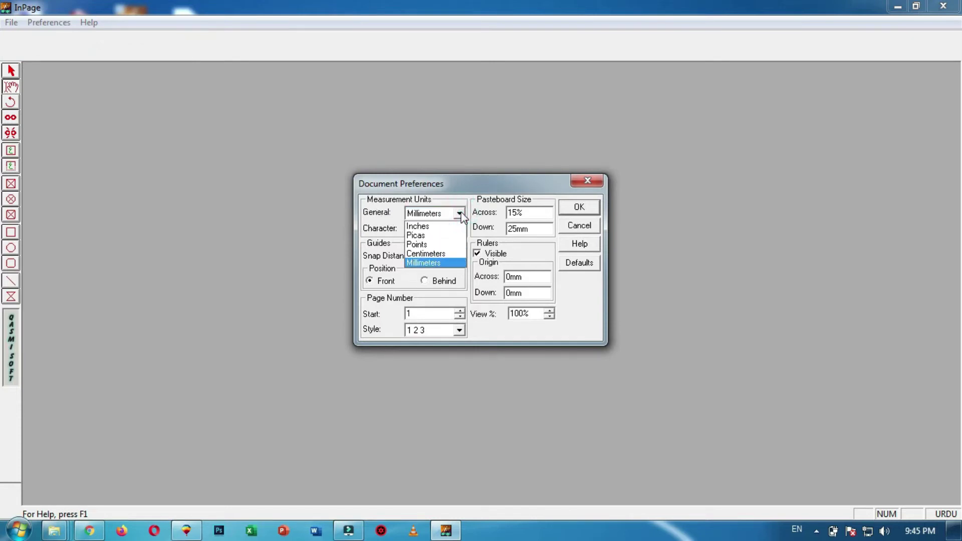
{"action": "left_click", "coordinate": [434, 227]}
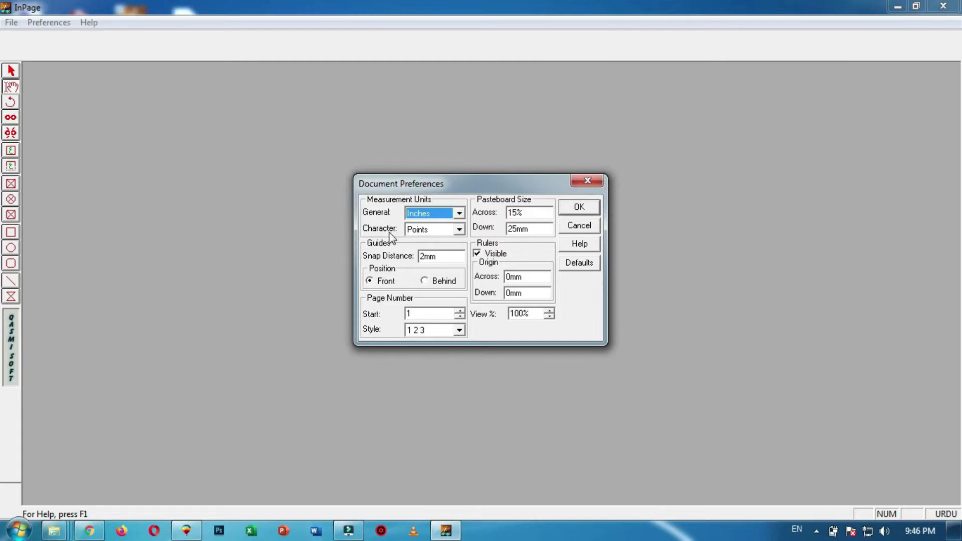
{"action": "left_click", "coordinate": [460, 230]}
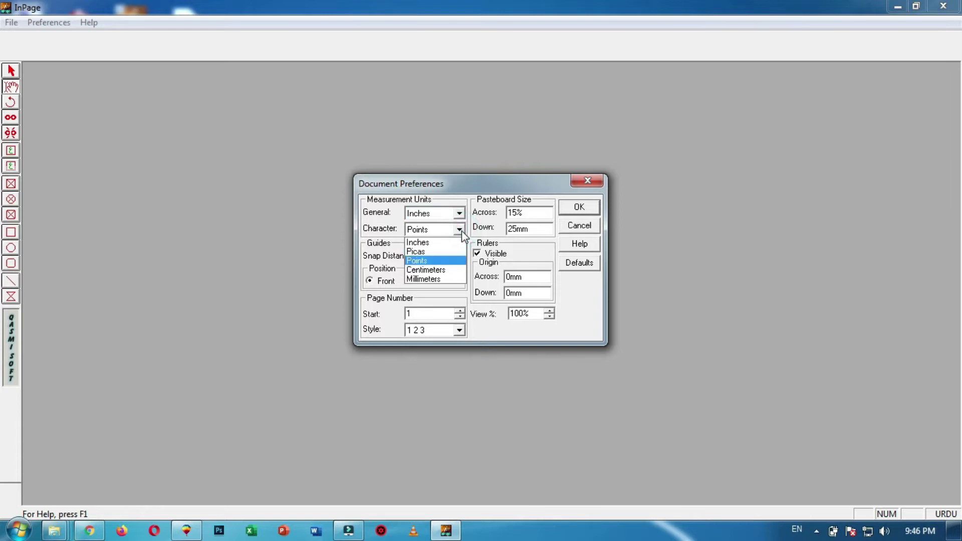
{"action": "left_click", "coordinate": [460, 230]}
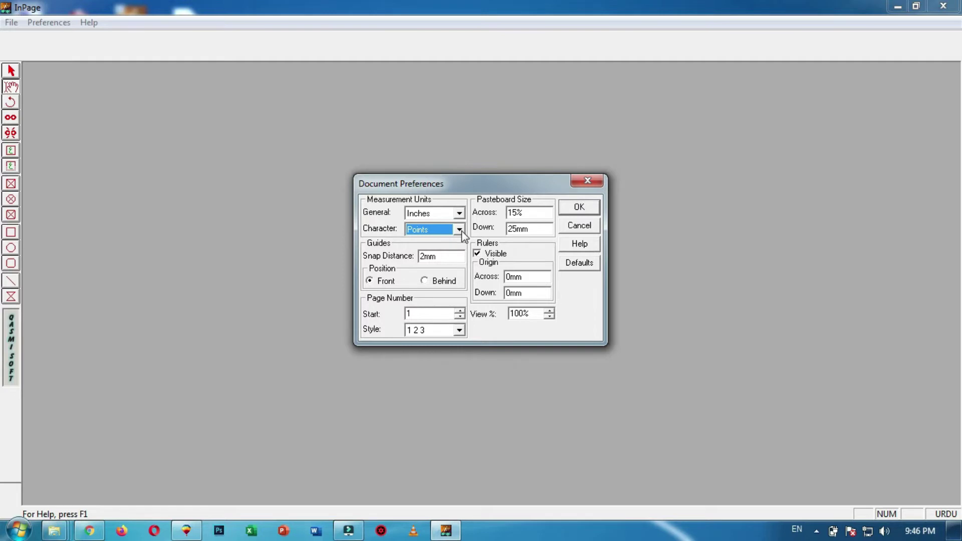
{"action": "left_click", "coordinate": [590, 213]}
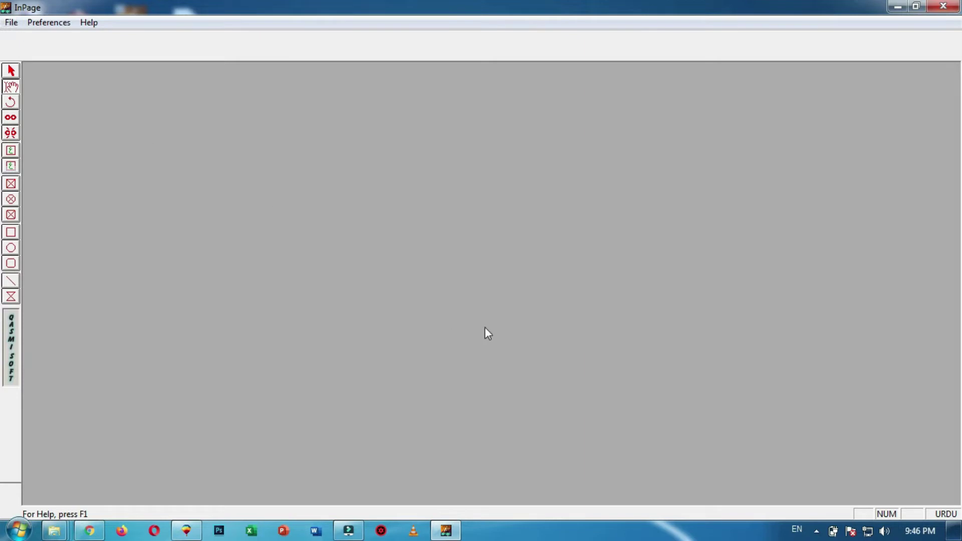
Create a one-page A4 portrait document with 0.5" margins on all sides, one column and right-to-left direction.
{"action": "key", "text": "ctrl+n"}
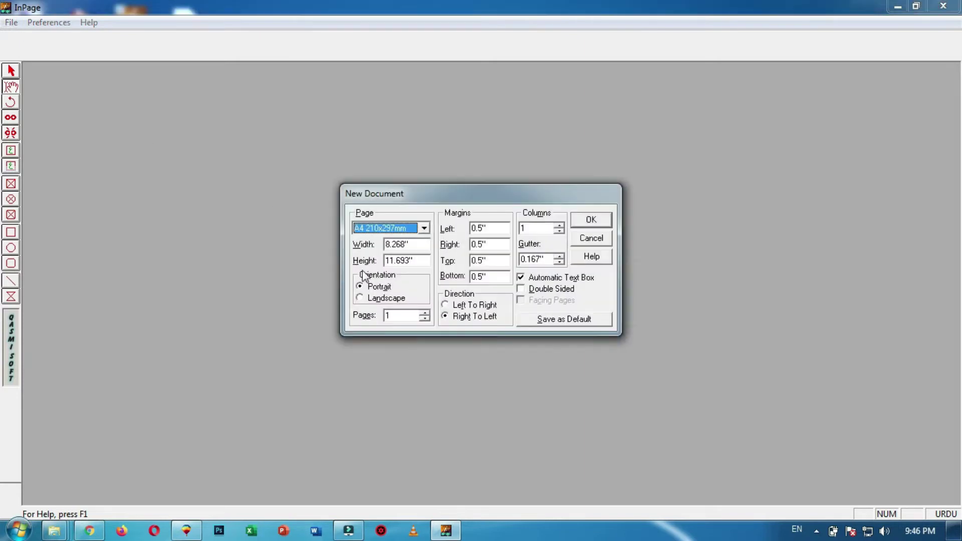
{"action": "left_click", "coordinate": [491, 226]}
{"action": "left_click", "coordinate": [493, 243]}
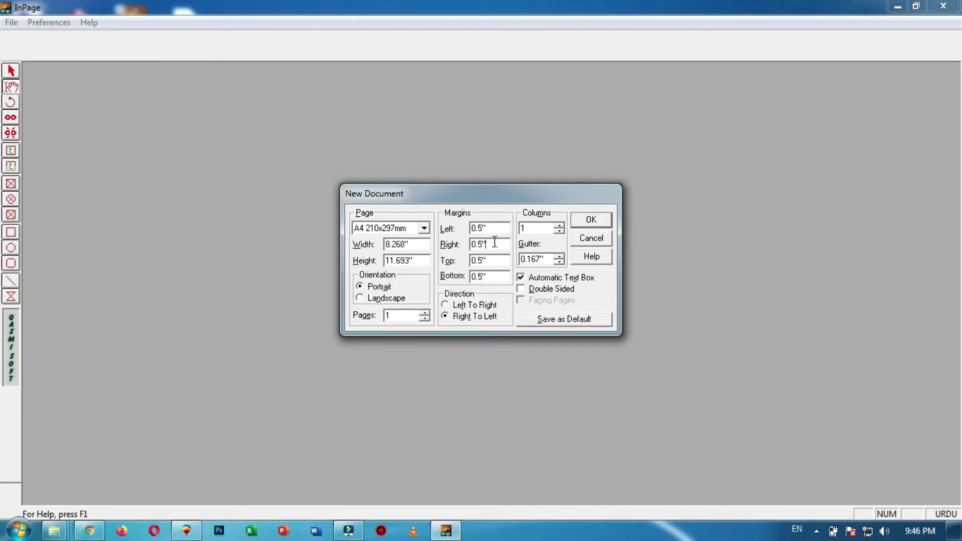
{"action": "left_click", "coordinate": [493, 261]}
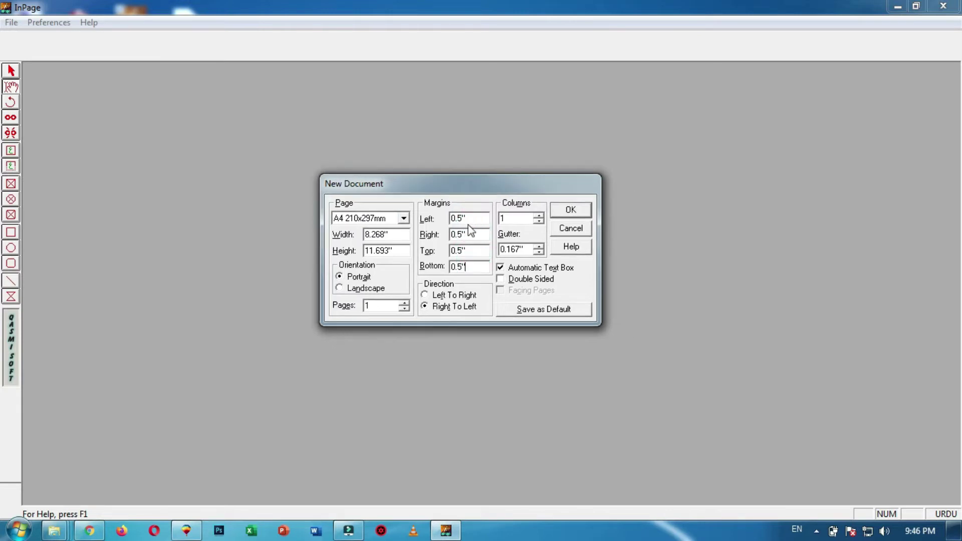
{"action": "left_click", "coordinate": [467, 218]}
{"action": "left_click", "coordinate": [470, 234]}
{"action": "left_click", "coordinate": [470, 249]}
{"action": "left_click", "coordinate": [473, 267]}
{"action": "left_click", "coordinate": [571, 211]}
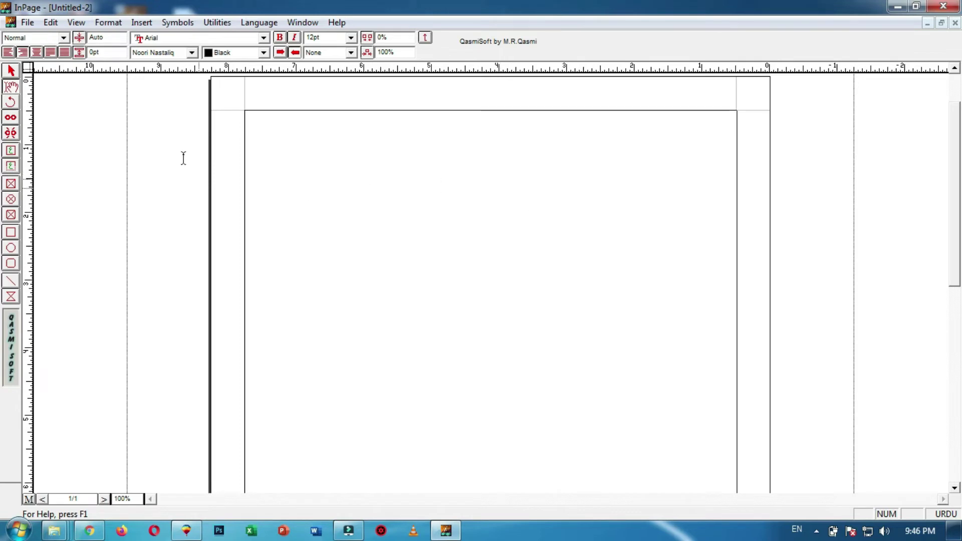
Set the character size for the document's text to 48 pt.
{"action": "left_click", "coordinate": [351, 38]}
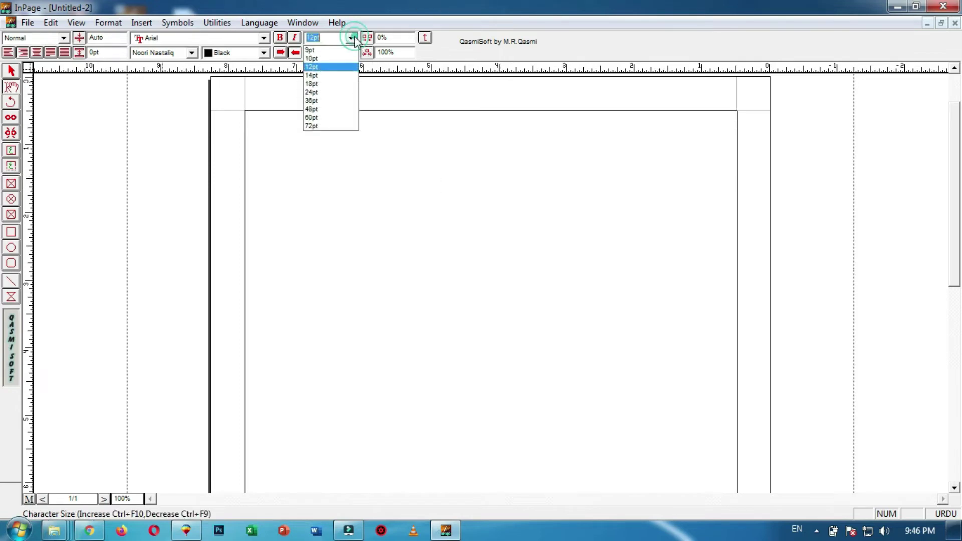
{"action": "left_click", "coordinate": [331, 102]}
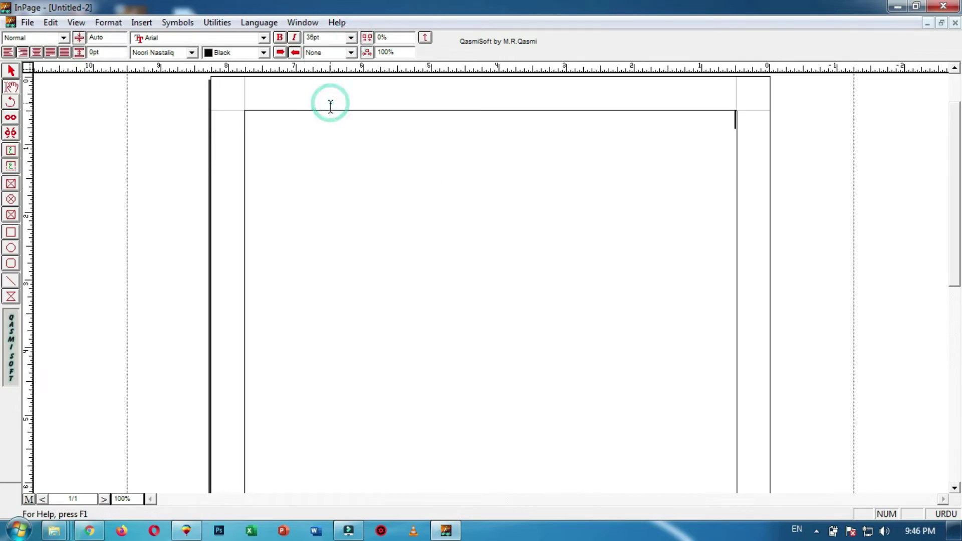
{"action": "left_click", "coordinate": [351, 38]}
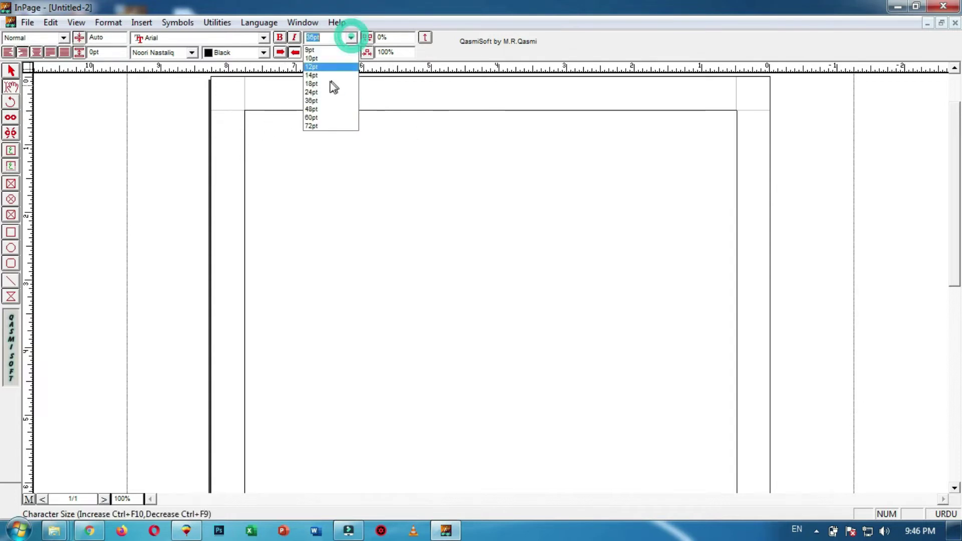
{"action": "left_click", "coordinate": [323, 107]}
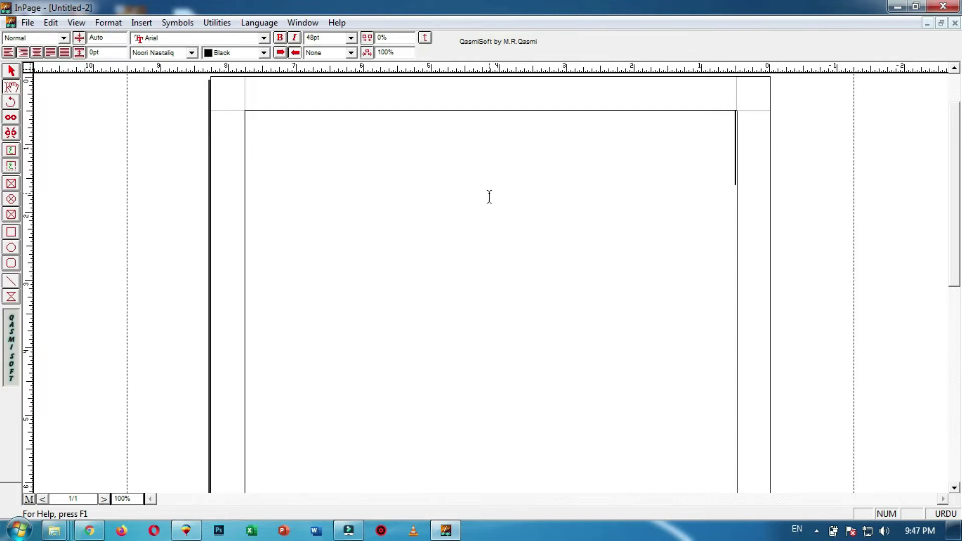
Enter the Urdu letters س and ص on the first line of the page.
{"action": "type", "text": "س "}
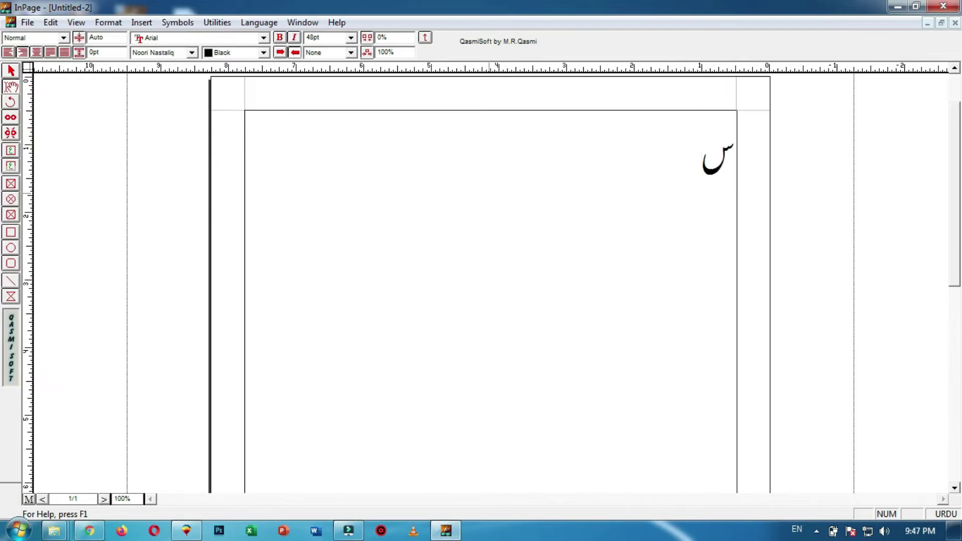
{"action": "type", "text": "ص "}
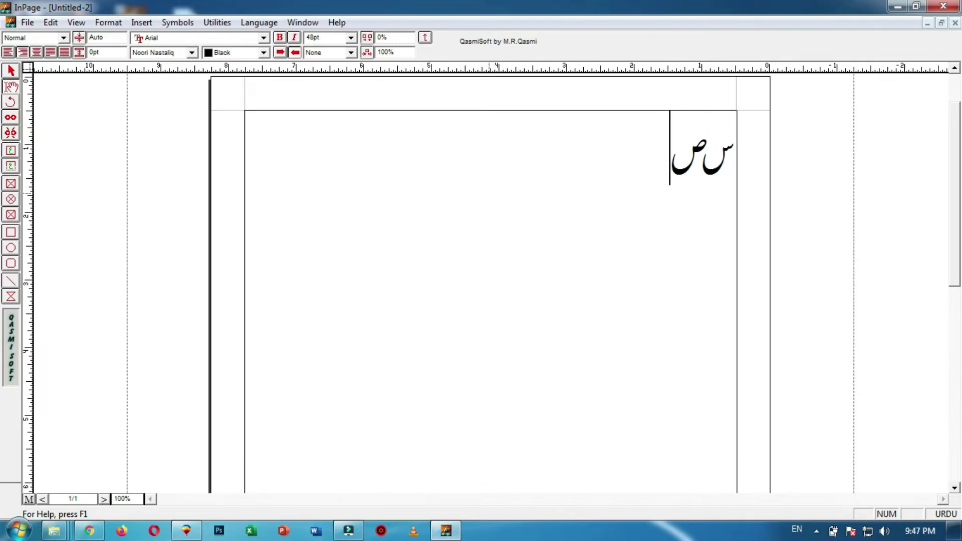
Append the Urdu letters آ, د, ڈ, ف, گ and غ after س ص on the first line.
{"action": "type", "text": "ا"}
{"action": "key", "text": "BackSpace"}
{"action": "type", "text": "آد"}
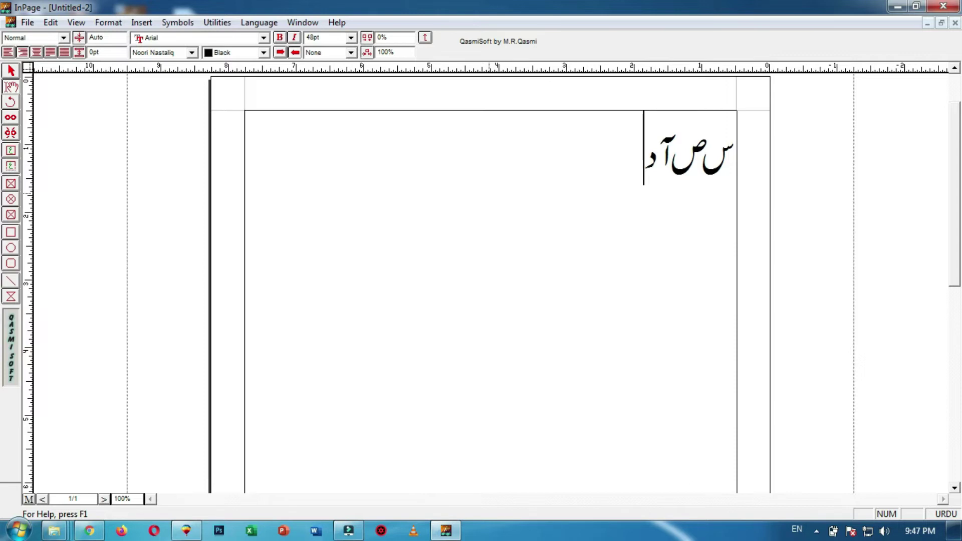
{"action": "type", "text": "ڈ"}
{"action": "type", "text": "ف "}
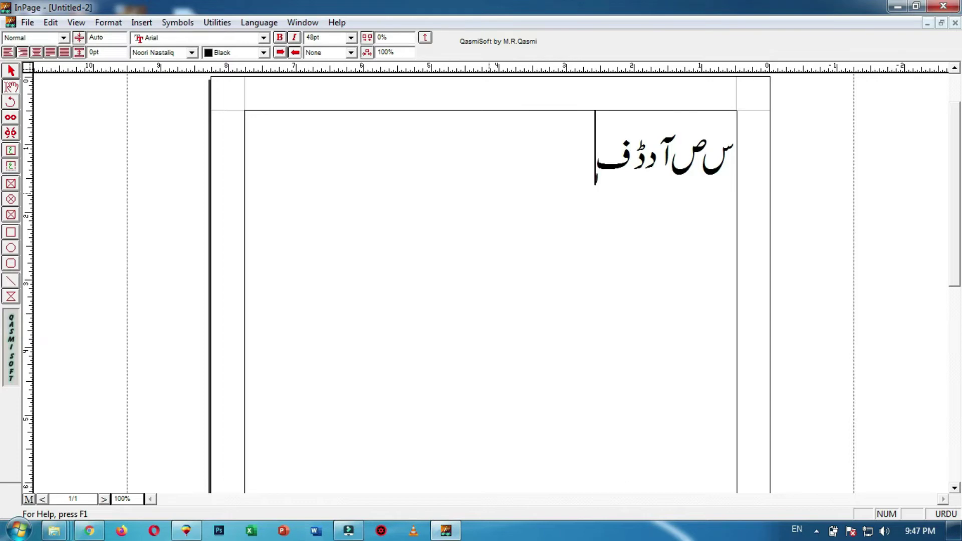
{"action": "type", "text": "گ "}
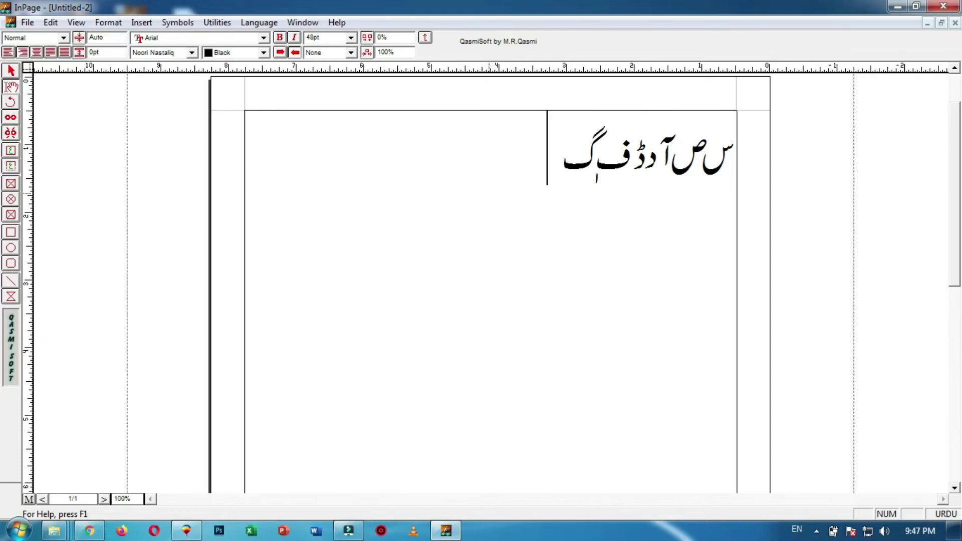
{"action": "type", "text": "غ"}
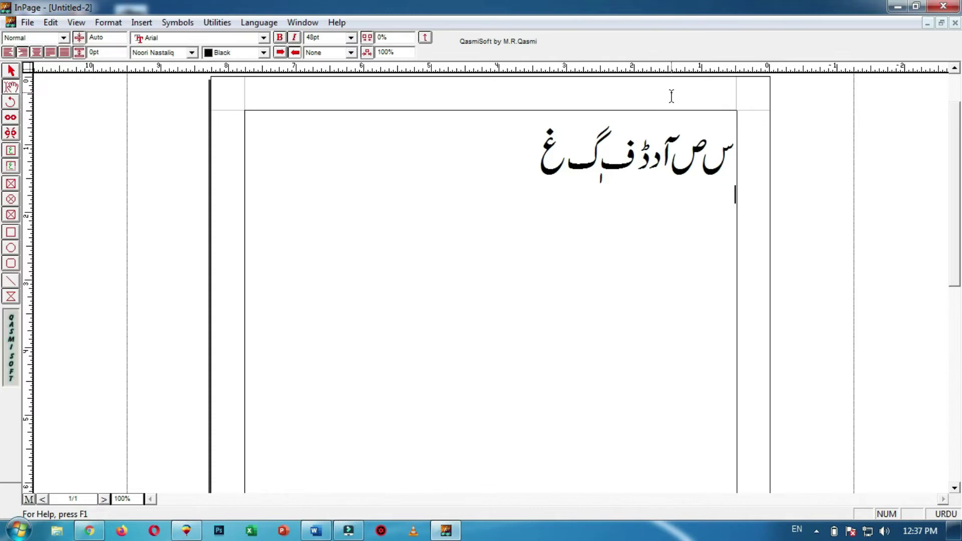
Replace the letters on the first line with the Urdu sentence "اللہ بڑا مہربان اور نہایت رحم کرنے والا ہے".
{"action": "left_click_drag", "start_coordinate": [505, 165], "coordinate": [756, 162]}
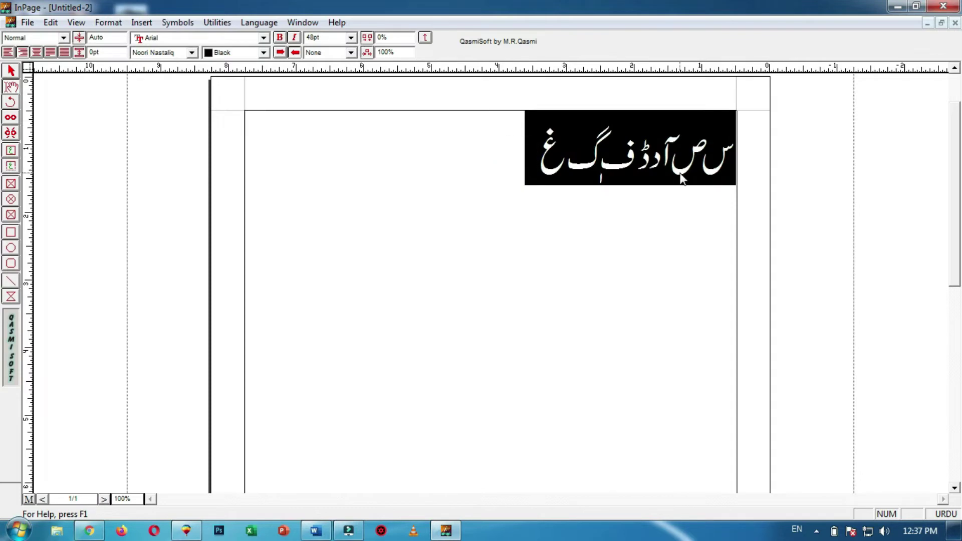
{"action": "key", "text": "BackSpace"}
{"action": "type", "text": "ا"}
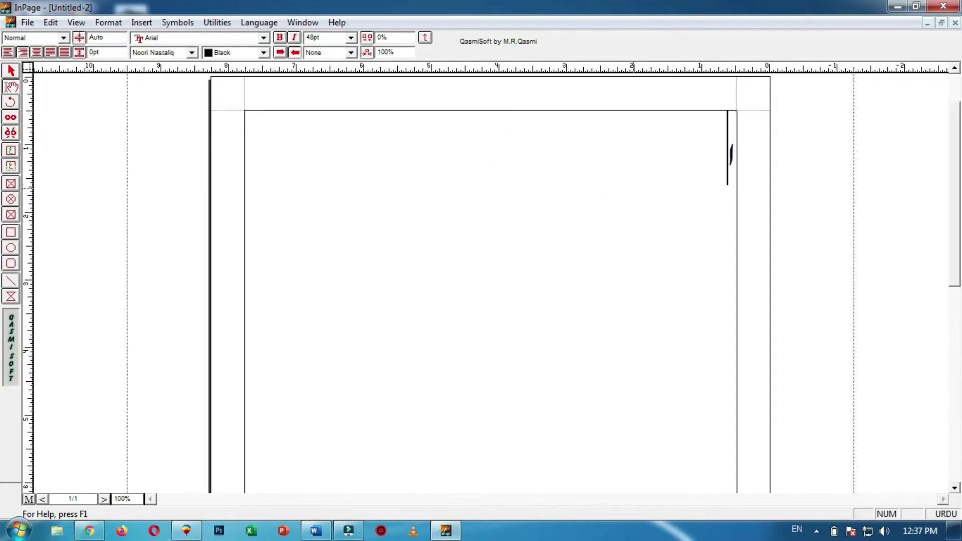
{"action": "type", "text": "لله"}
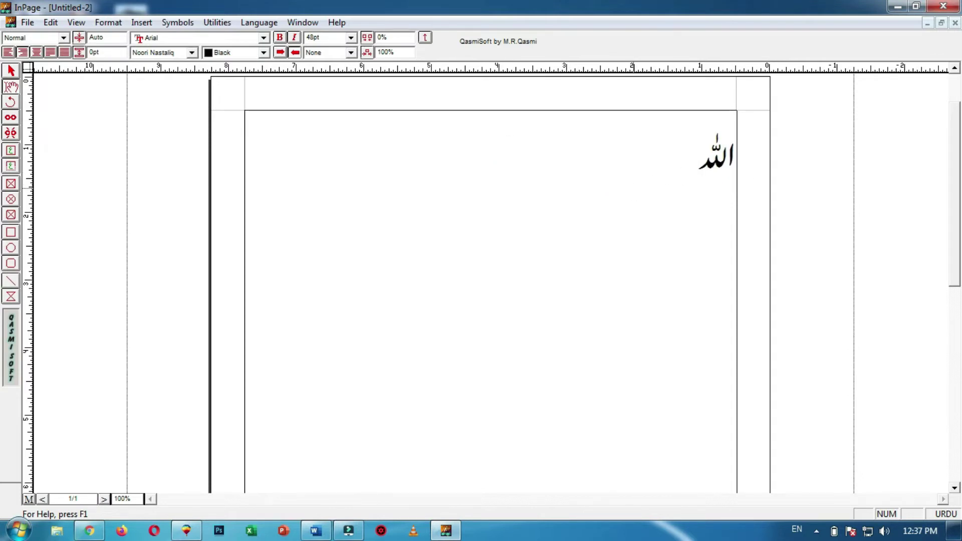
{"action": "type", "text": " بڑا مہ"}
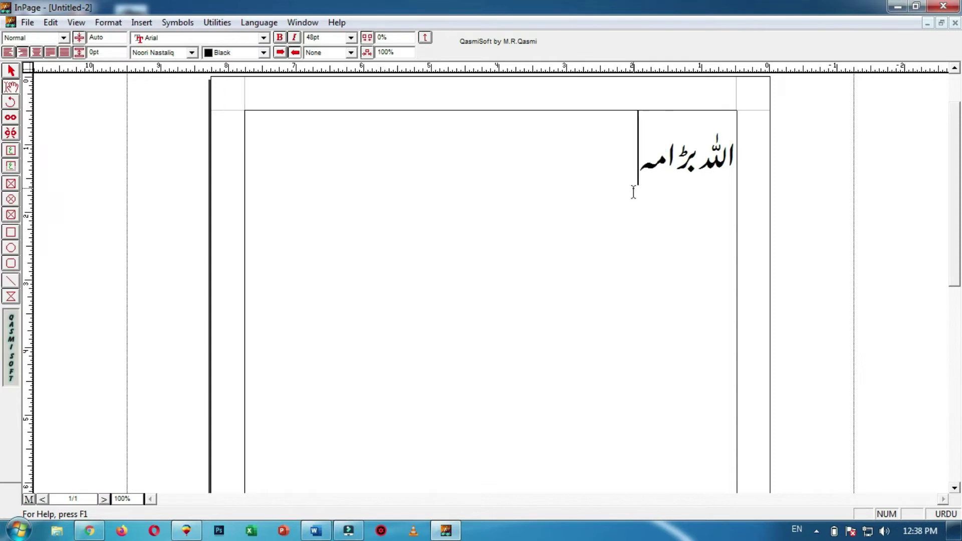
{"action": "type", "text": "ربان اور"}
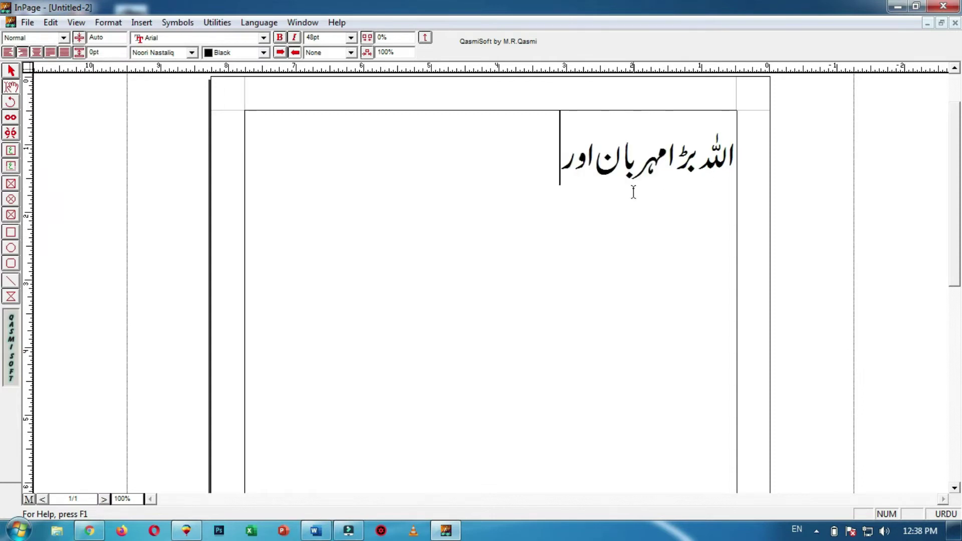
{"action": "type", "text": " نہایت ر"}
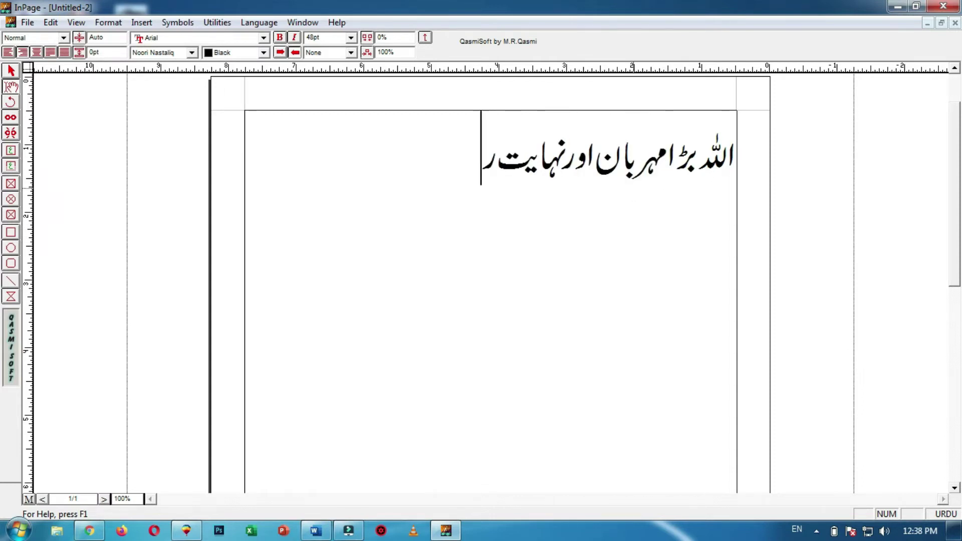
{"action": "type", "text": "حم کرنے والا ہے"}
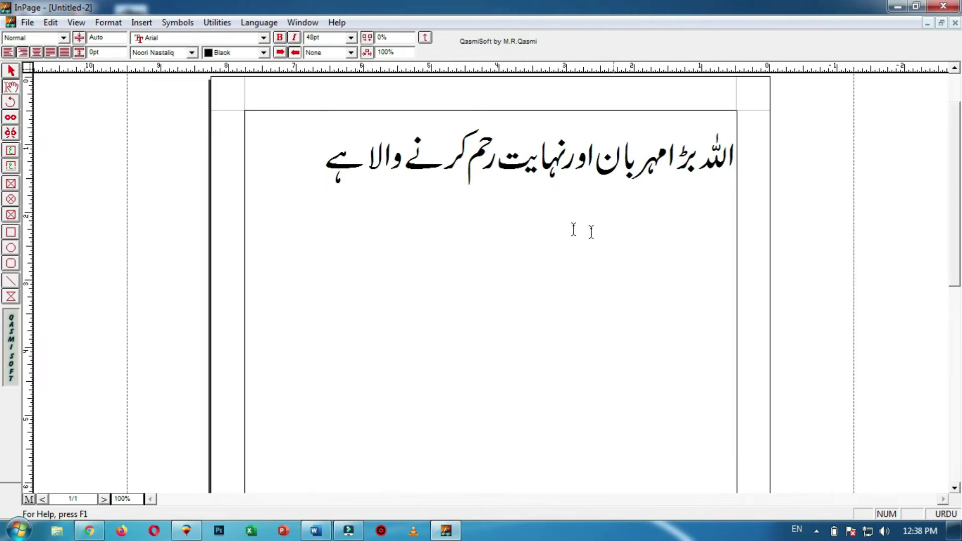
{"action": "left_click", "coordinate": [32, 24]}
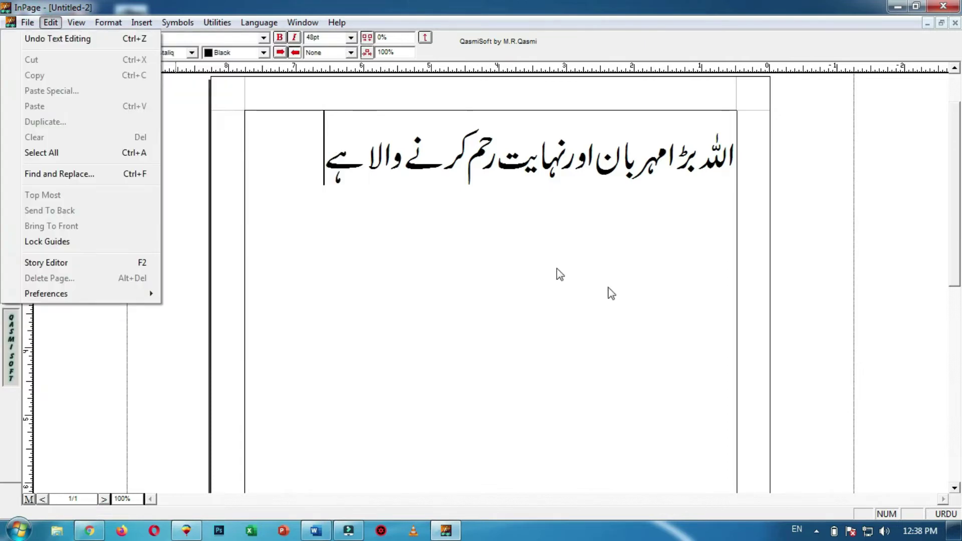
{"action": "left_click", "coordinate": [516, 236]}
{"action": "left_click", "coordinate": [313, 168]}
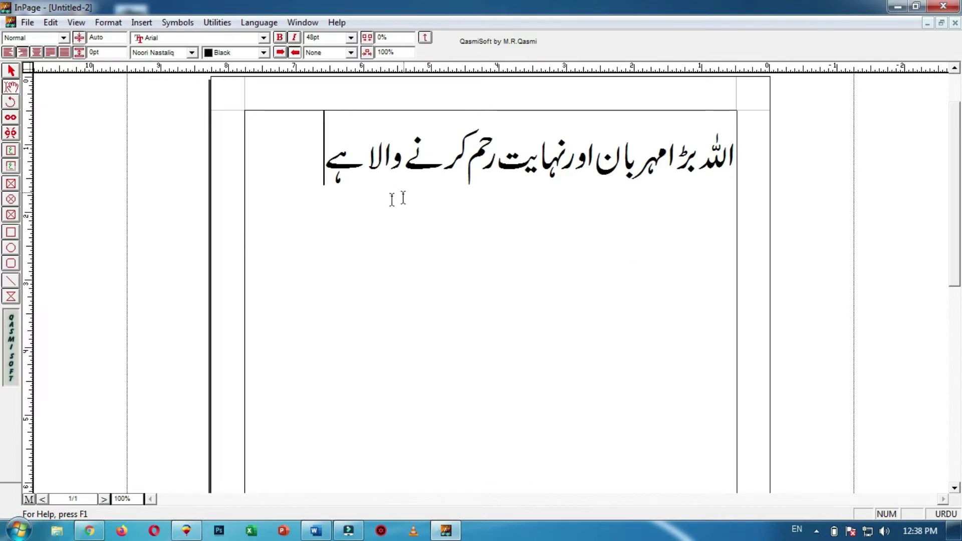
Examine the available keyboard choices and the Phonetic key layout in the keyboard preferences, leaving the settings as they are.
{"action": "left_click", "coordinate": [55, 23]}
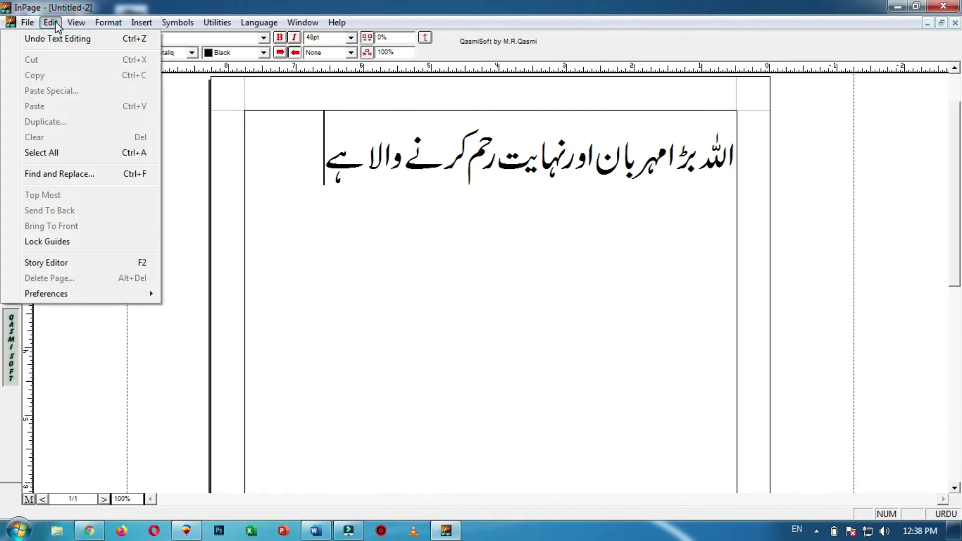
{"action": "mouse_move", "coordinate": [84, 298]}
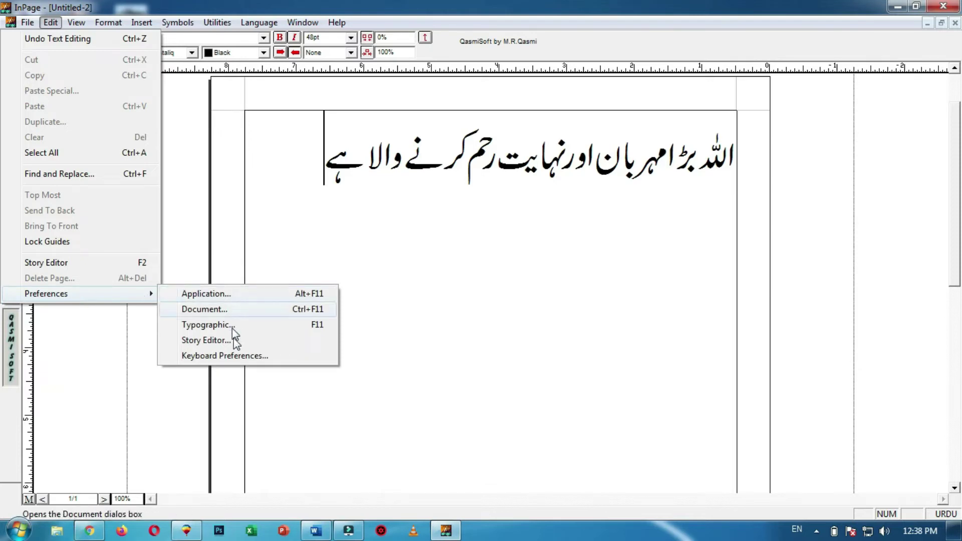
{"action": "left_click", "coordinate": [246, 356]}
{"action": "left_click", "coordinate": [522, 250]}
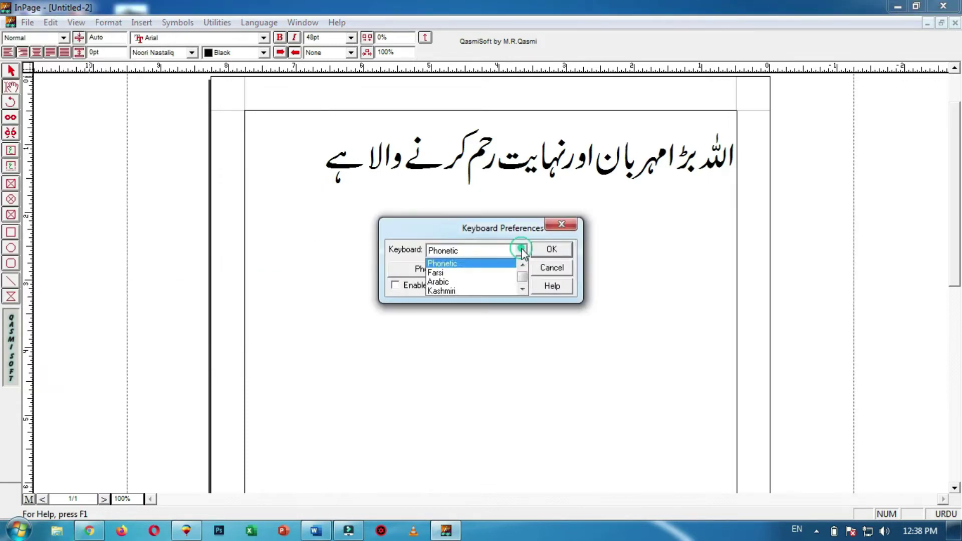
{"action": "left_click", "coordinate": [521, 250]}
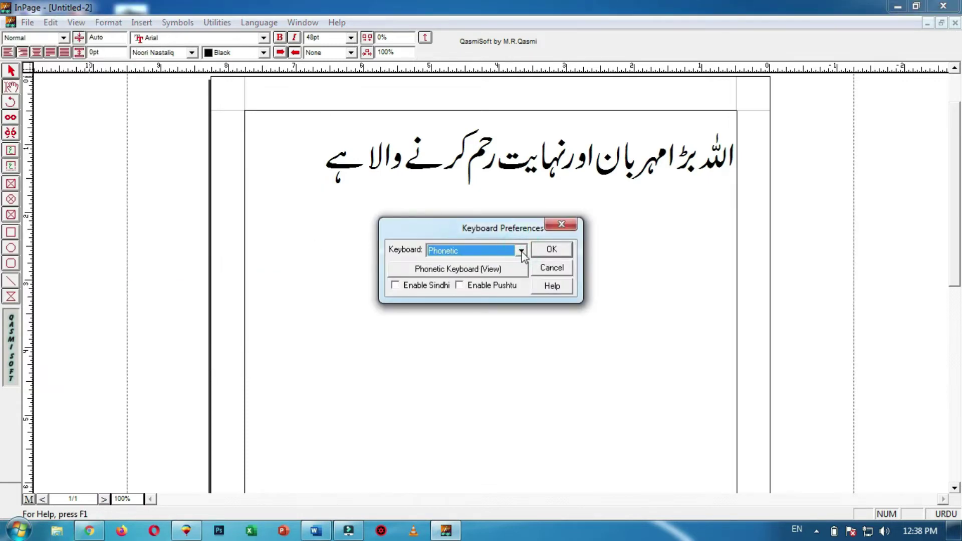
{"action": "left_click", "coordinate": [522, 250]}
{"action": "left_click", "coordinate": [522, 250]}
{"action": "left_click_drag", "start_coordinate": [472, 226], "coordinate": [498, 201]}
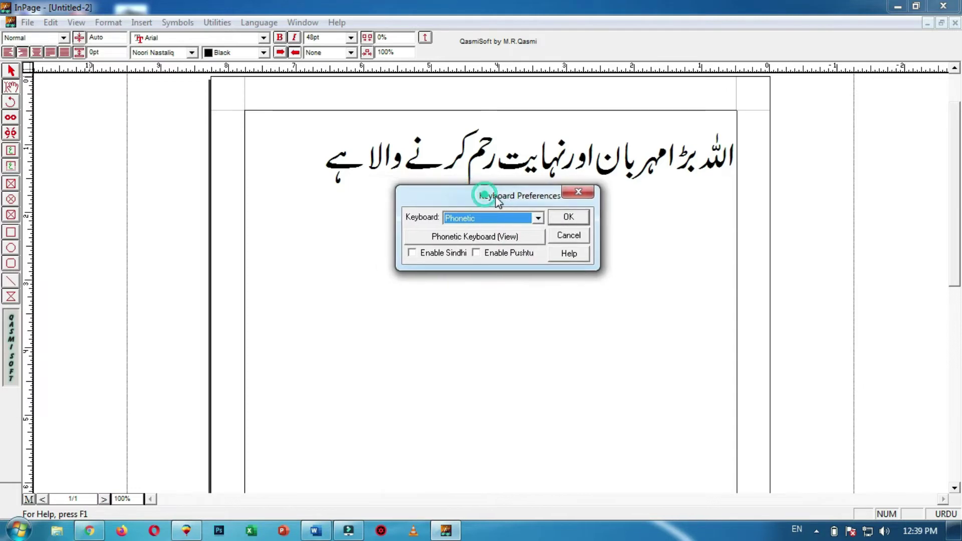
{"action": "left_click", "coordinate": [474, 238]}
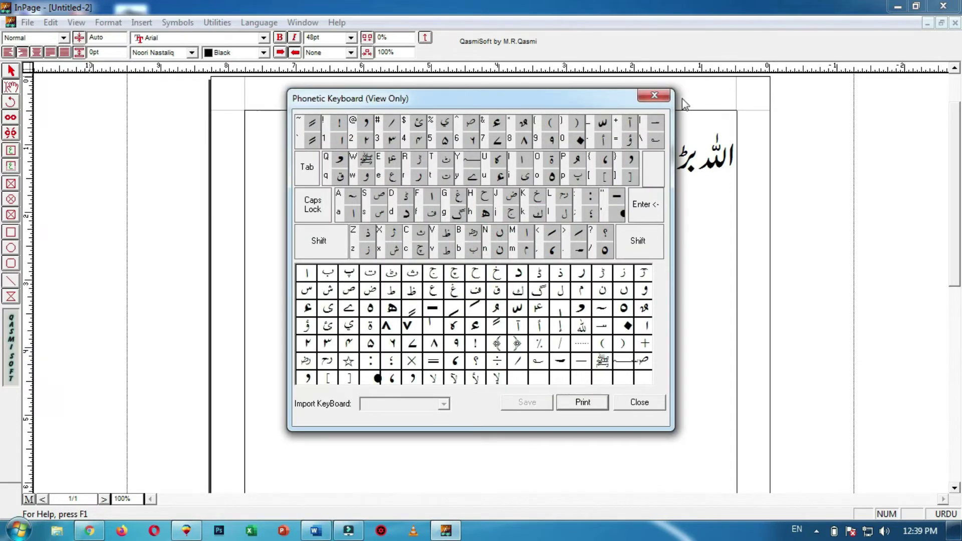
{"action": "left_click", "coordinate": [664, 99]}
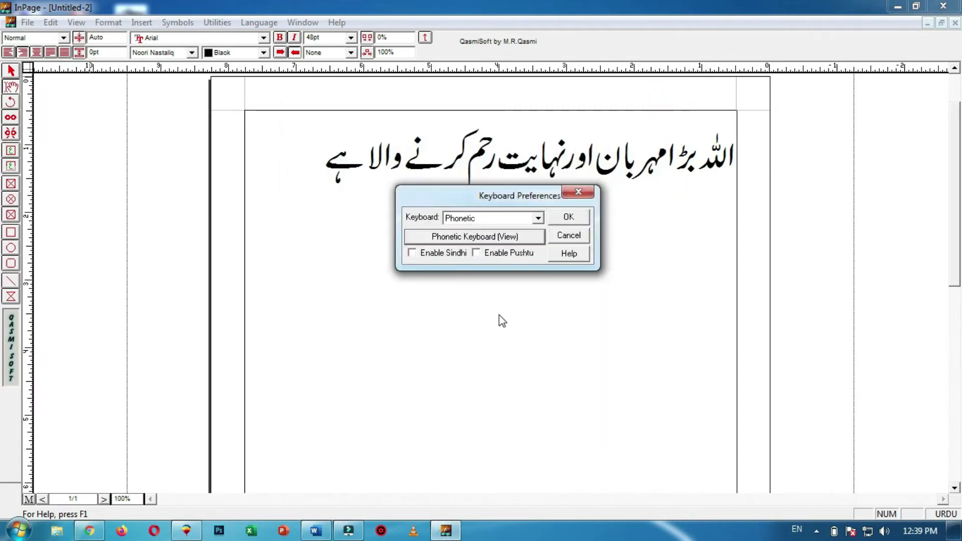
{"action": "left_click", "coordinate": [570, 236]}
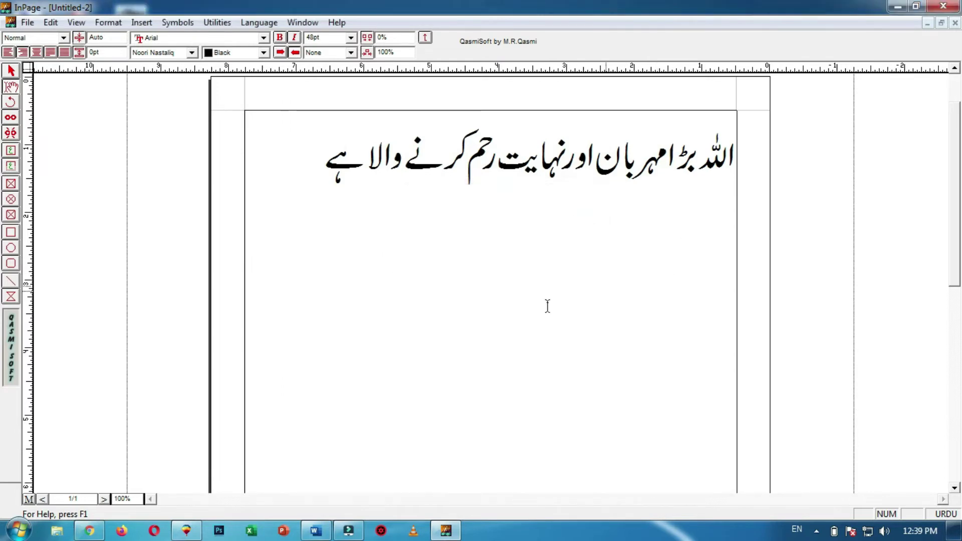
{"action": "left_click", "coordinate": [30, 23]}
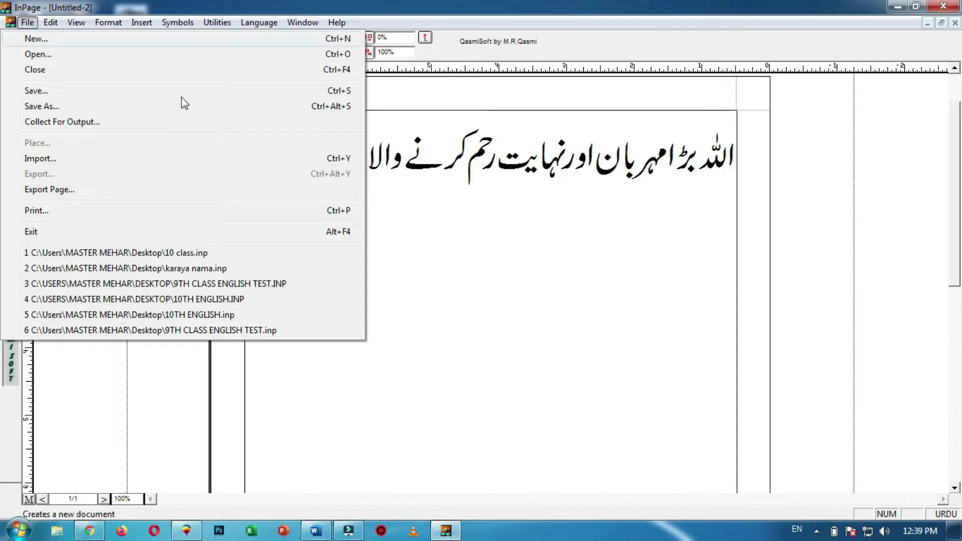
{"action": "left_click", "coordinate": [455, 226]}
{"action": "left_click", "coordinate": [317, 164]}
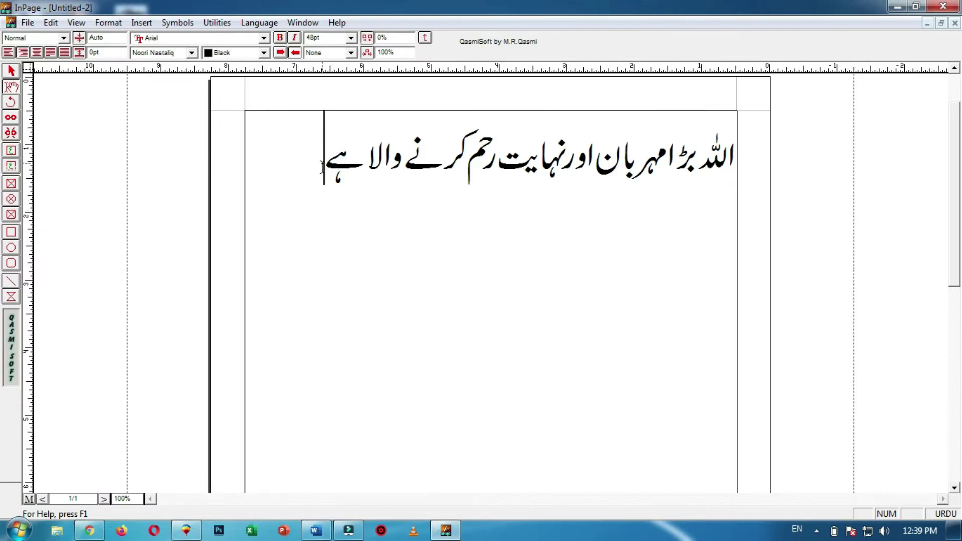
Create another one-page A4 portrait document with 0.5" margins, one column and right-to-left direction.
{"action": "left_click", "coordinate": [27, 22]}
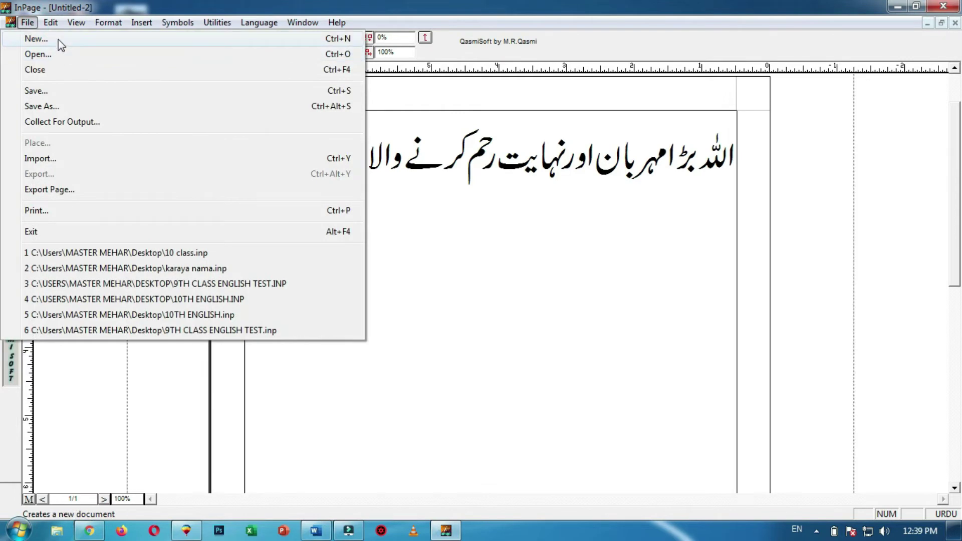
{"action": "left_click", "coordinate": [58, 39]}
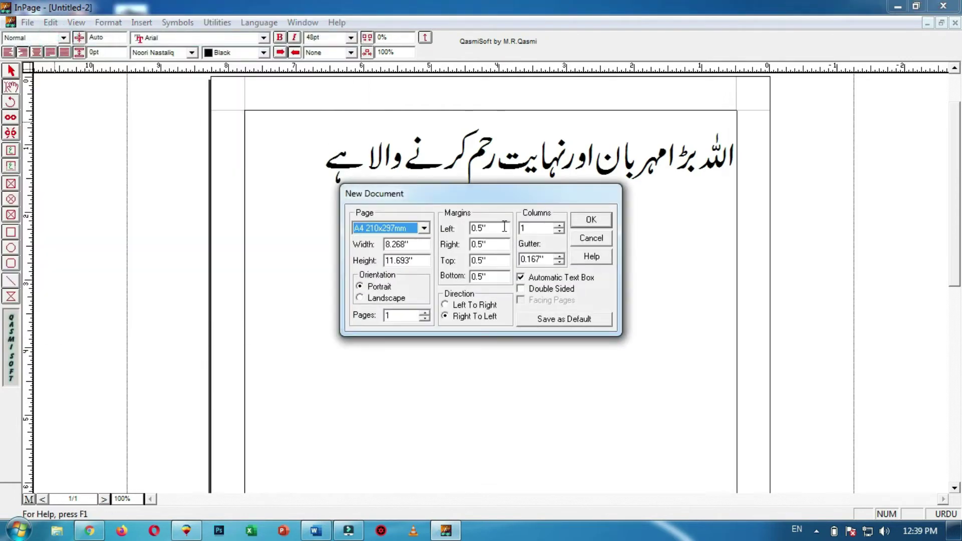
{"action": "left_click", "coordinate": [583, 222]}
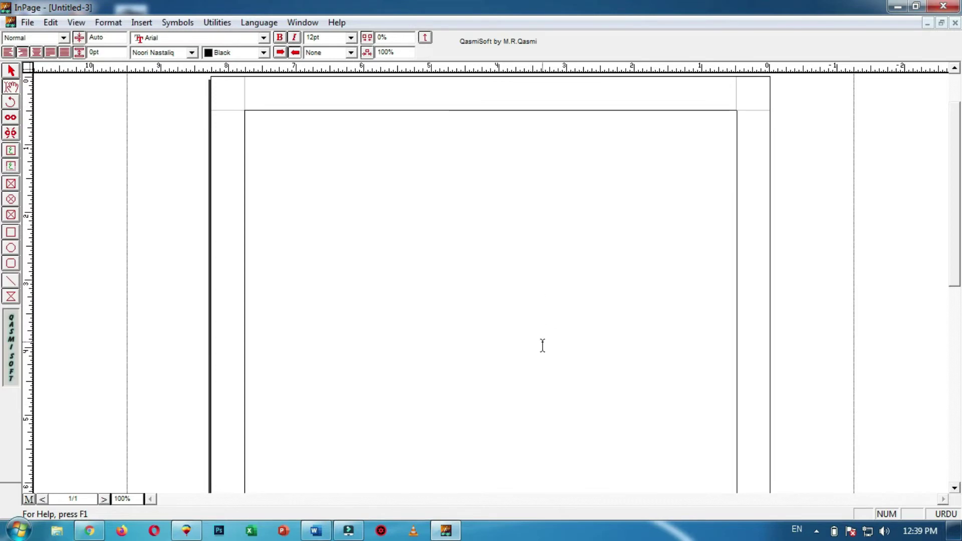
Minimize the new blank document and maximize the one with the Urdu sentence, placing the cursor below that sentence.
{"action": "left_click", "coordinate": [927, 23]}
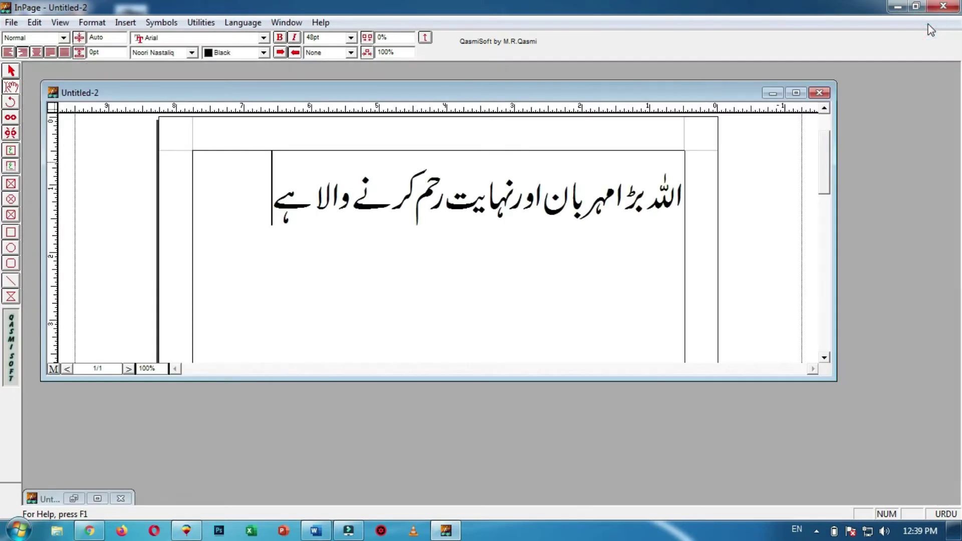
{"action": "left_click", "coordinate": [799, 93]}
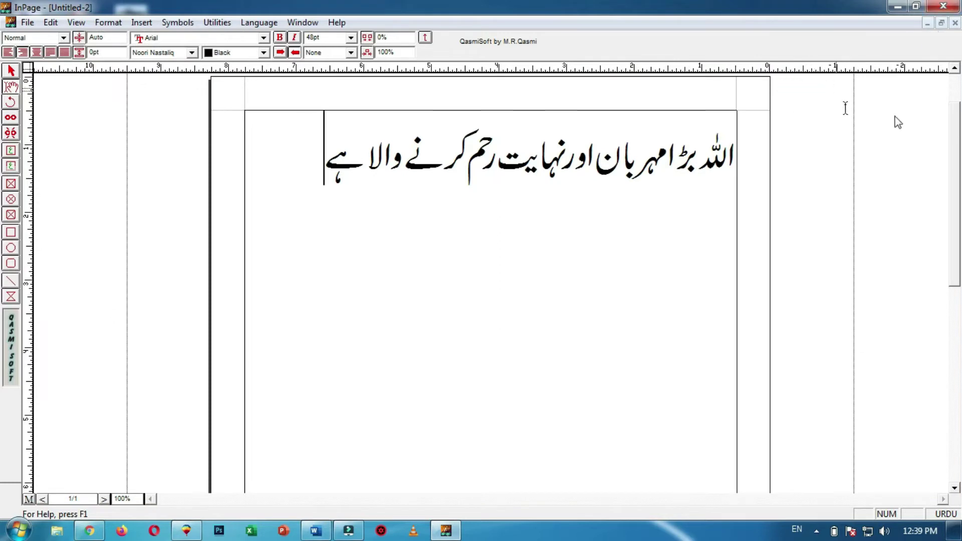
{"action": "left_click", "coordinate": [27, 24]}
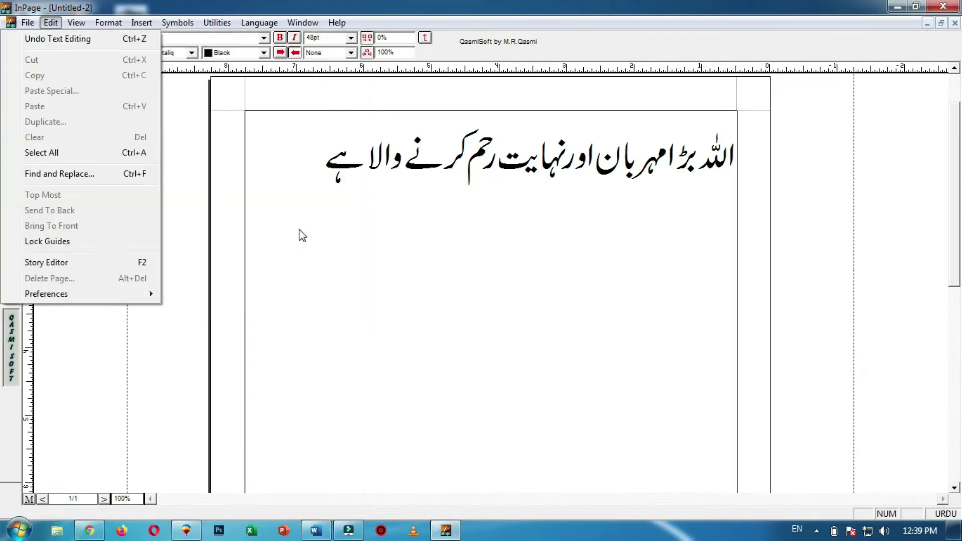
{"action": "left_click", "coordinate": [421, 258]}
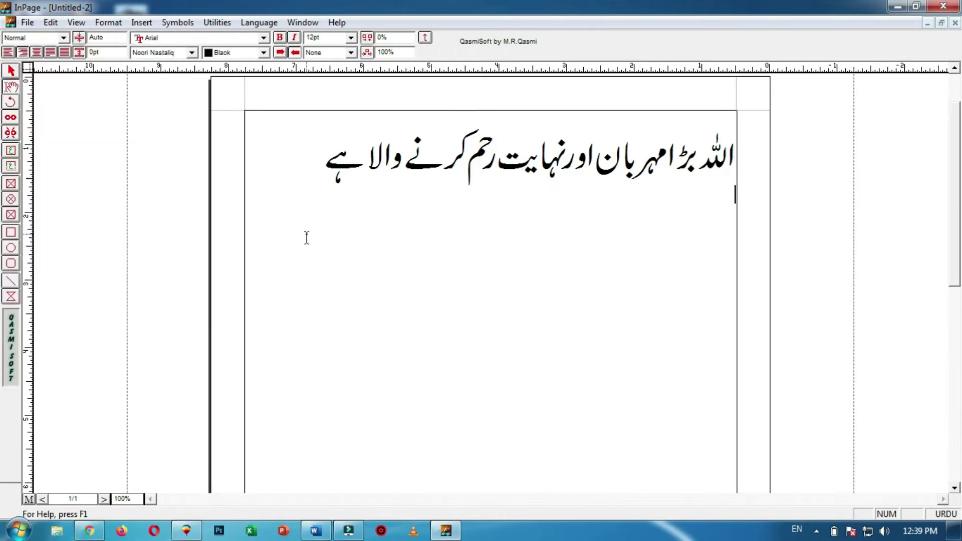
Open the existing InPage document "karaya nama" from the Desktop.
{"action": "left_click", "coordinate": [28, 23]}
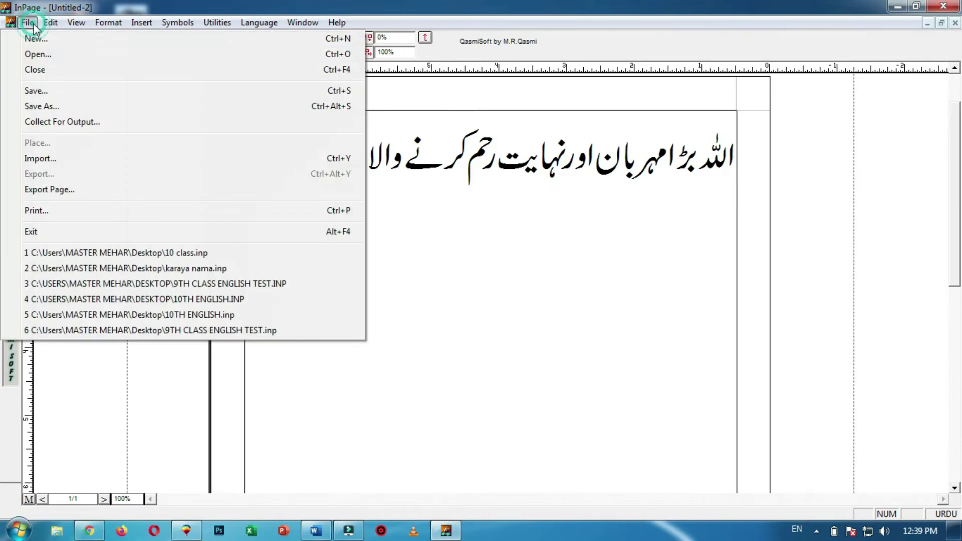
{"action": "left_click", "coordinate": [49, 59]}
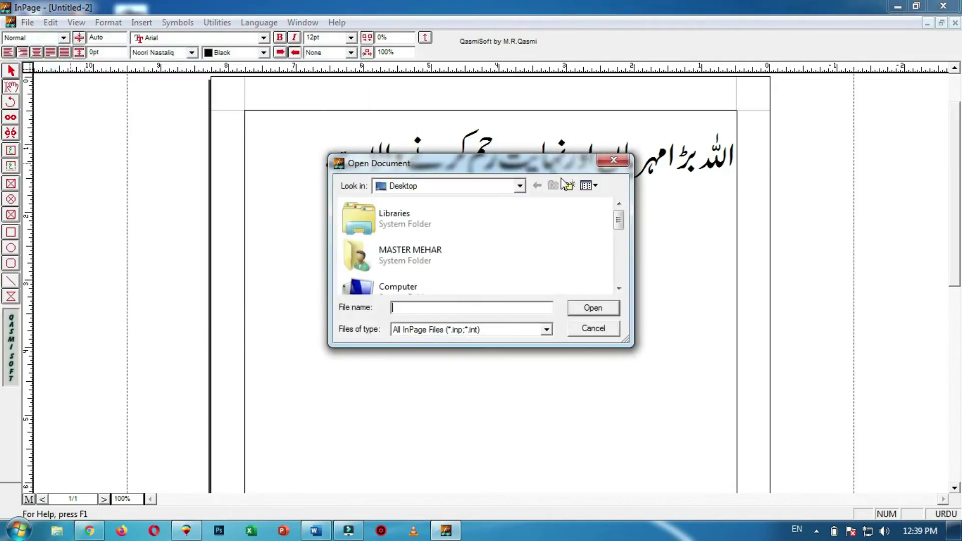
{"action": "left_click_drag", "start_coordinate": [618, 219], "coordinate": [629, 287]}
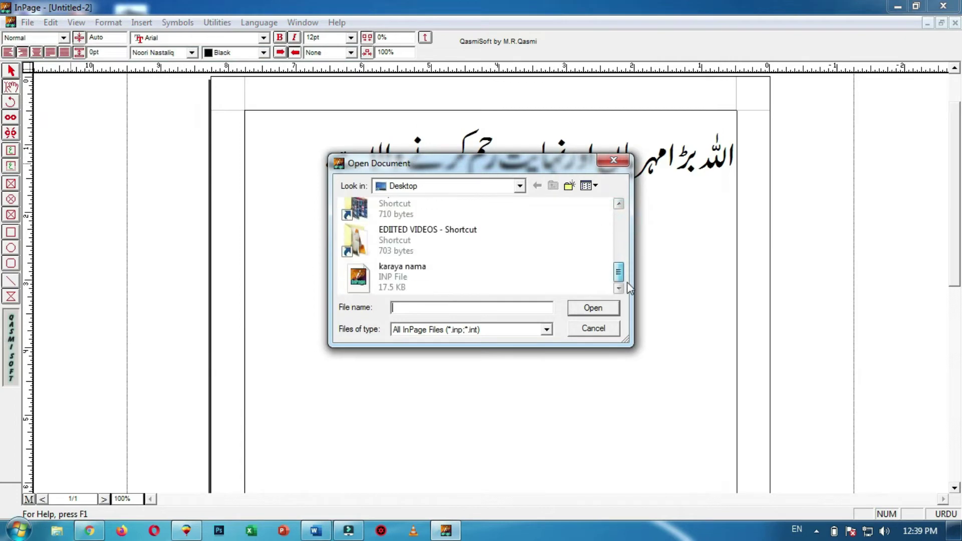
{"action": "left_click", "coordinate": [401, 273]}
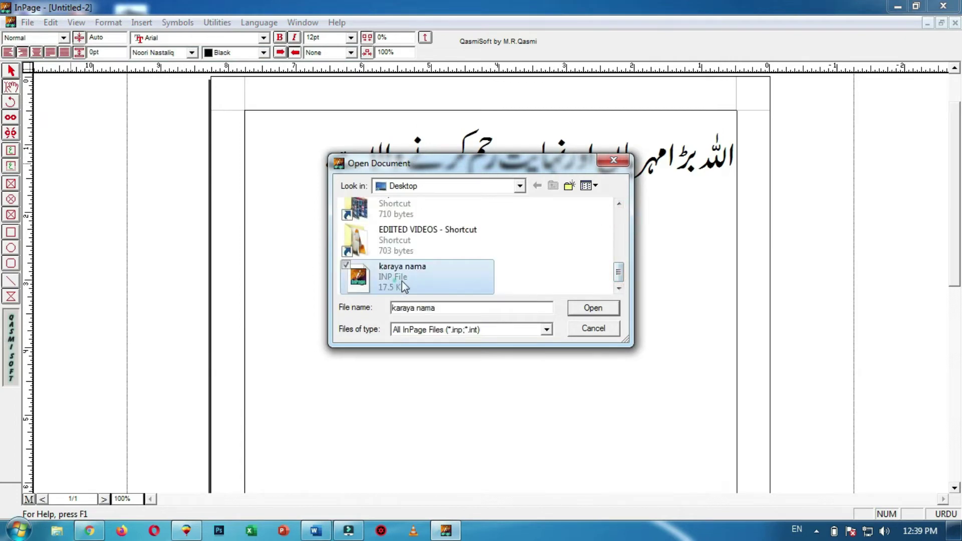
{"action": "left_click", "coordinate": [598, 309]}
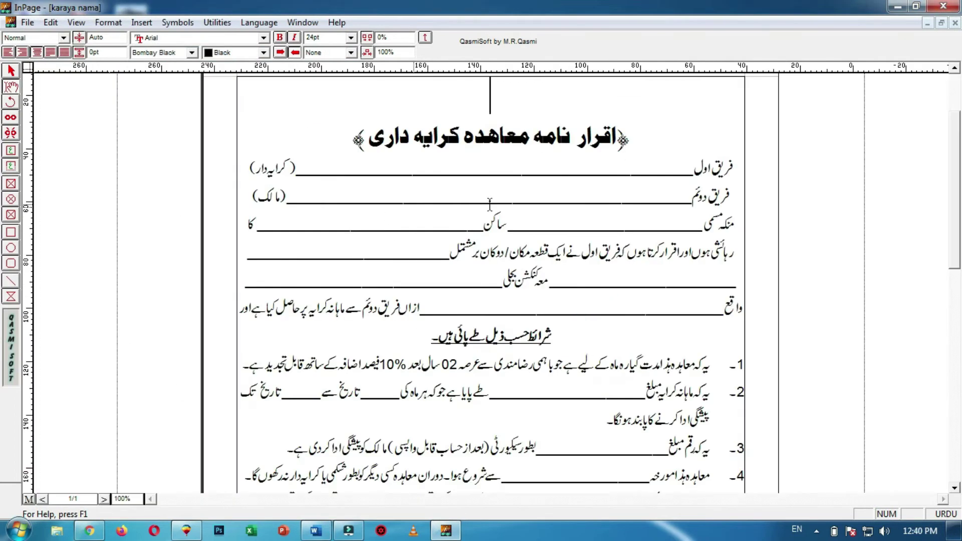
Close the "karaya nama" document and place the cursor at the end of the Urdu sentence in the remaining document.
{"action": "left_click", "coordinate": [954, 22]}
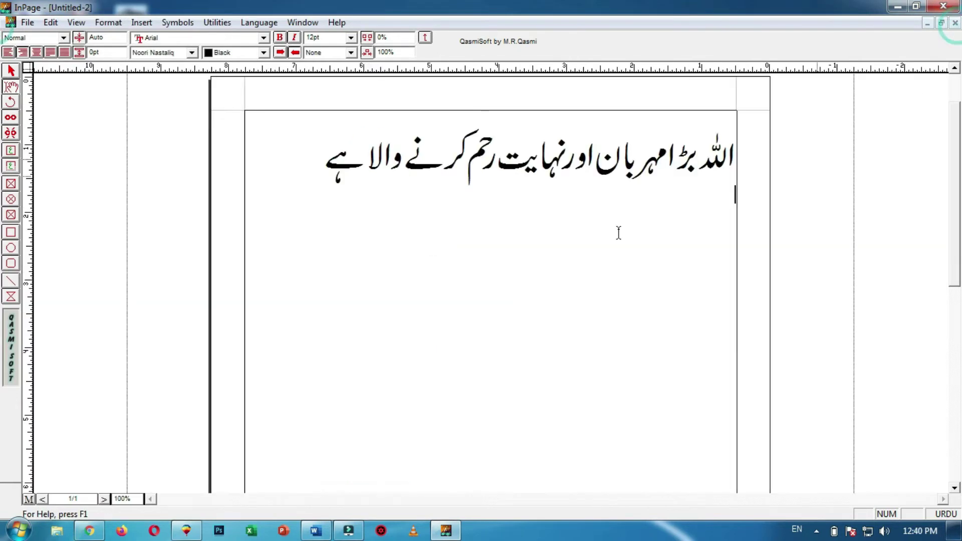
{"action": "left_click", "coordinate": [27, 22]}
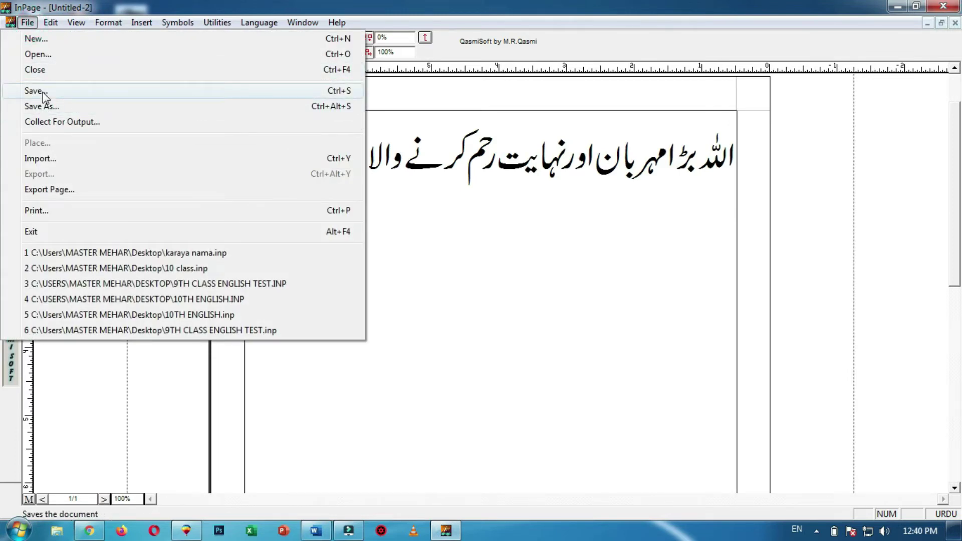
{"action": "left_click", "coordinate": [411, 229]}
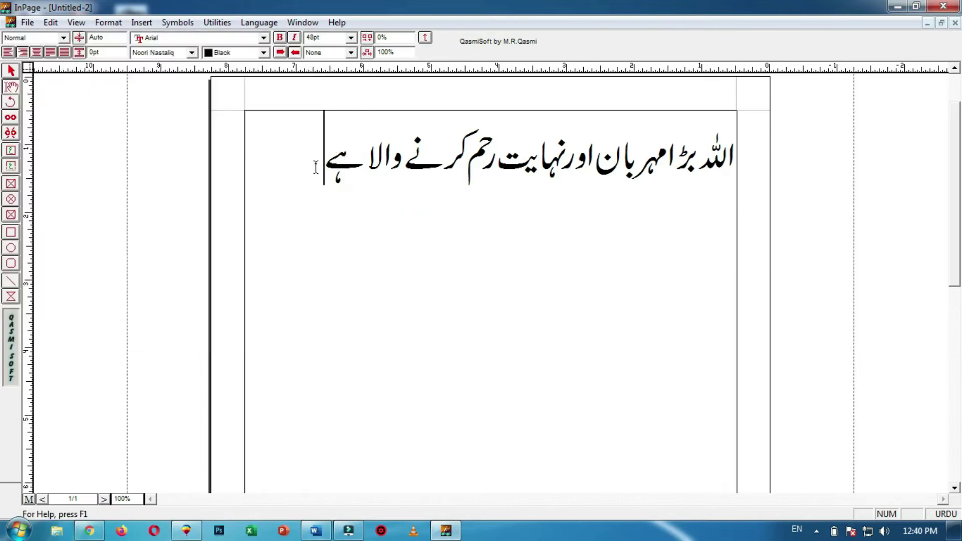
{"action": "left_click", "coordinate": [315, 164]}
Save the document as an InPage file named "AL REHMAN" in the personal user folder.
{"action": "key", "text": "ctrl+s"}
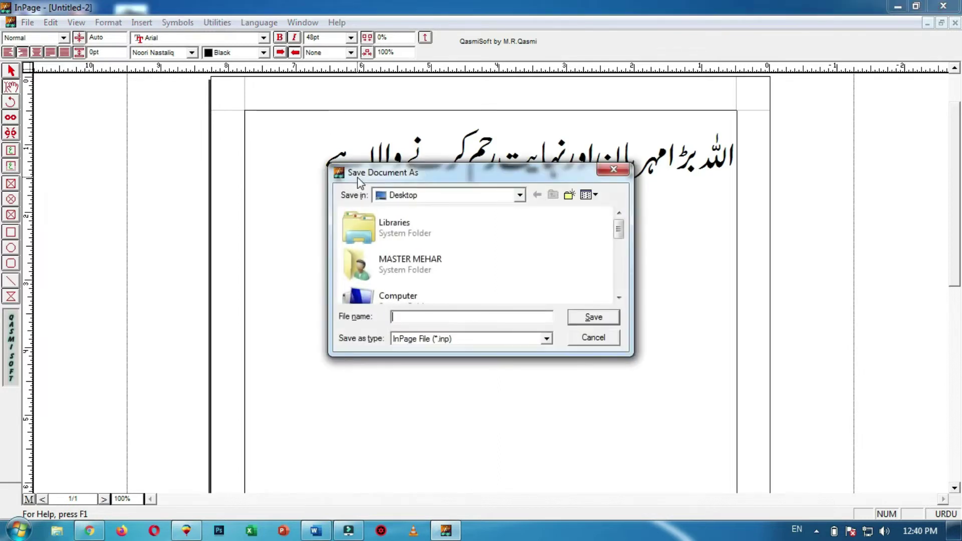
{"action": "left_click", "coordinate": [520, 196]}
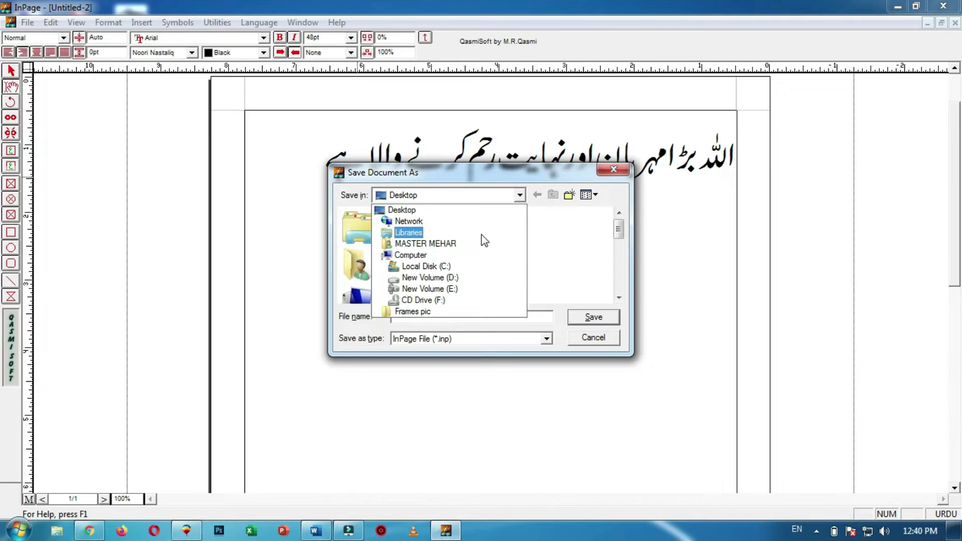
{"action": "left_click", "coordinate": [460, 277]}
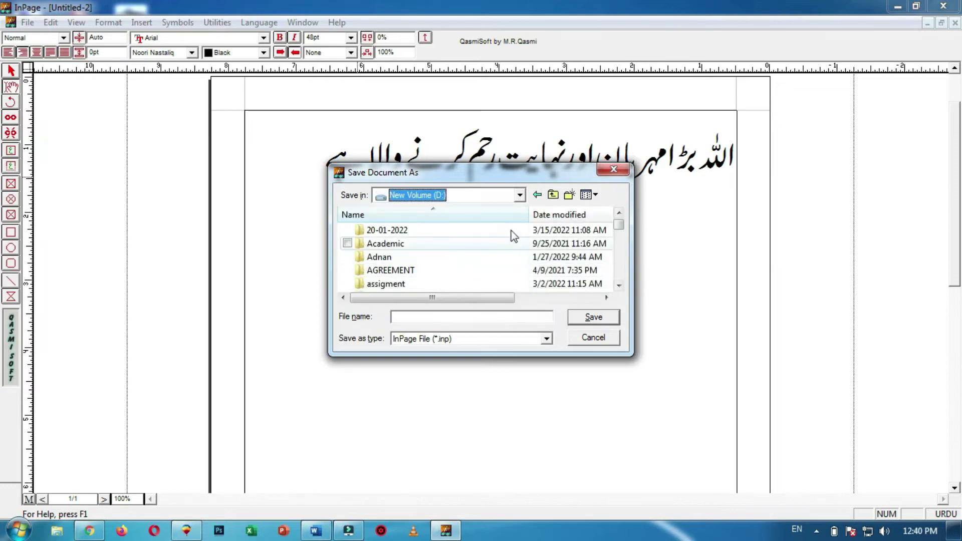
{"action": "left_click", "coordinate": [520, 195]}
{"action": "left_click", "coordinate": [519, 194]}
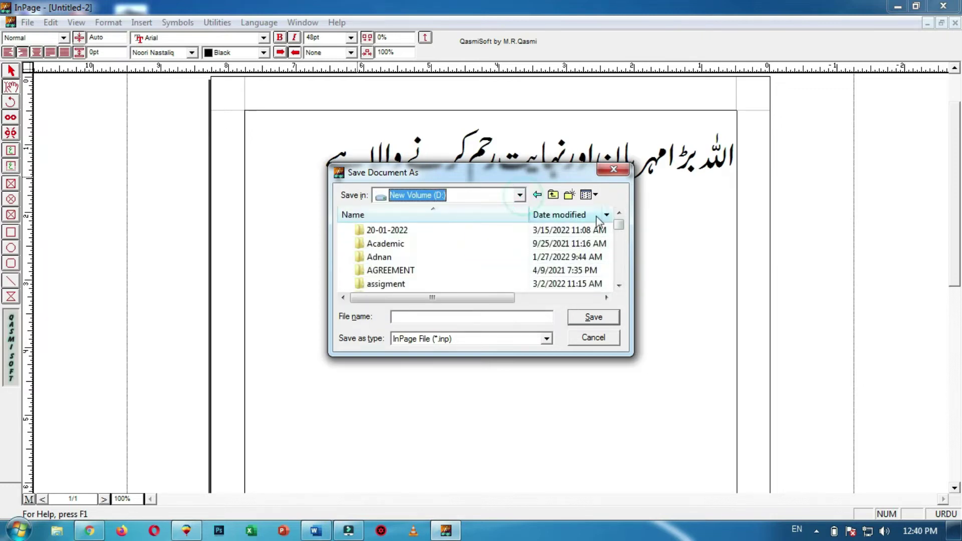
{"action": "left_click", "coordinate": [519, 195]}
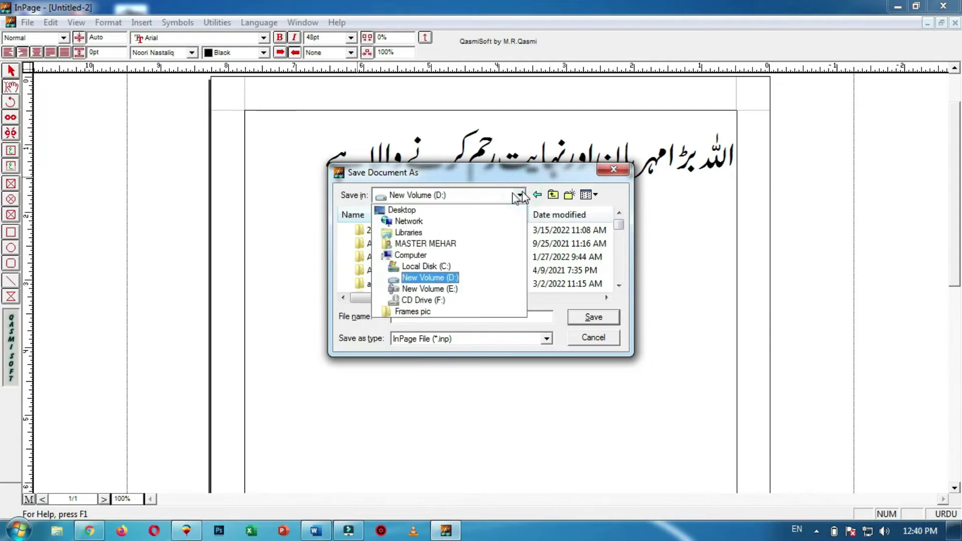
{"action": "left_click", "coordinate": [430, 244]}
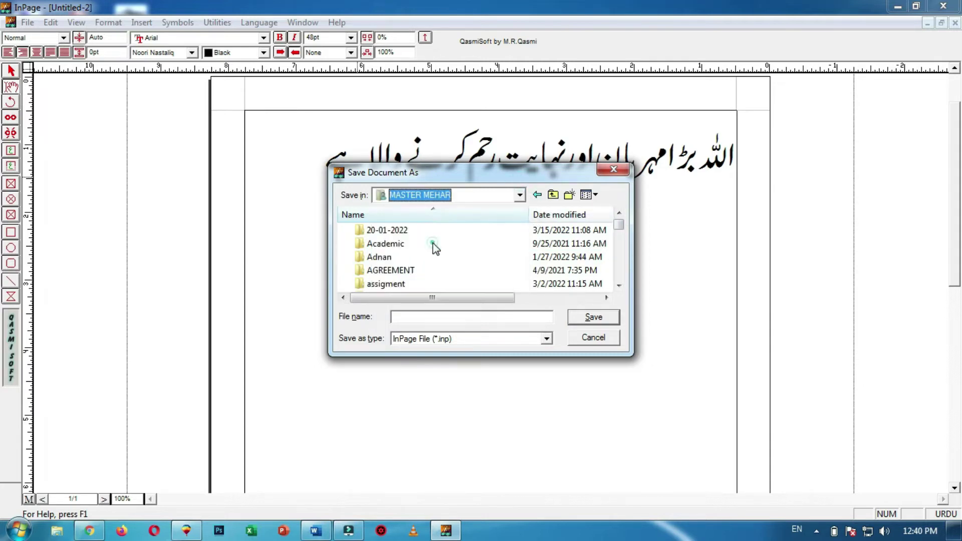
{"action": "left_click", "coordinate": [428, 317]}
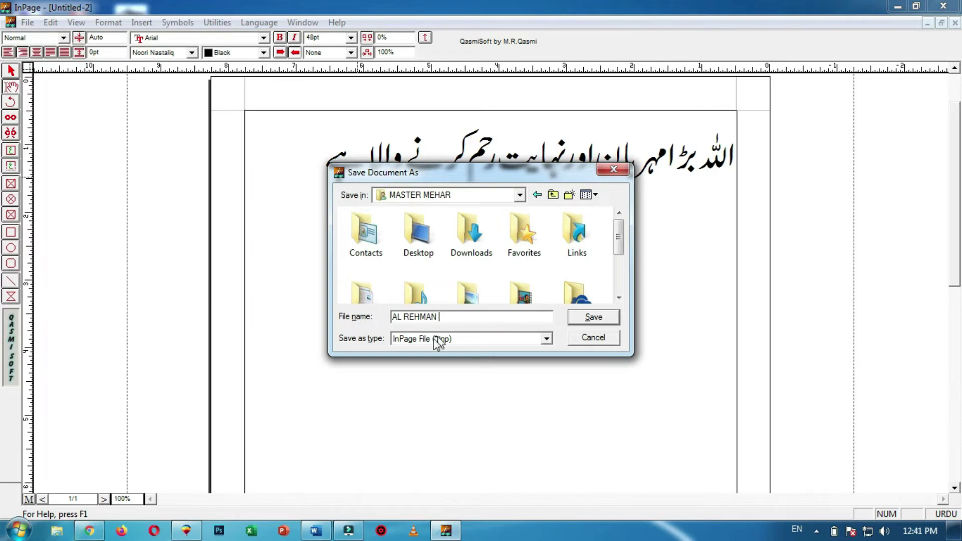
{"action": "left_click", "coordinate": [603, 317]}
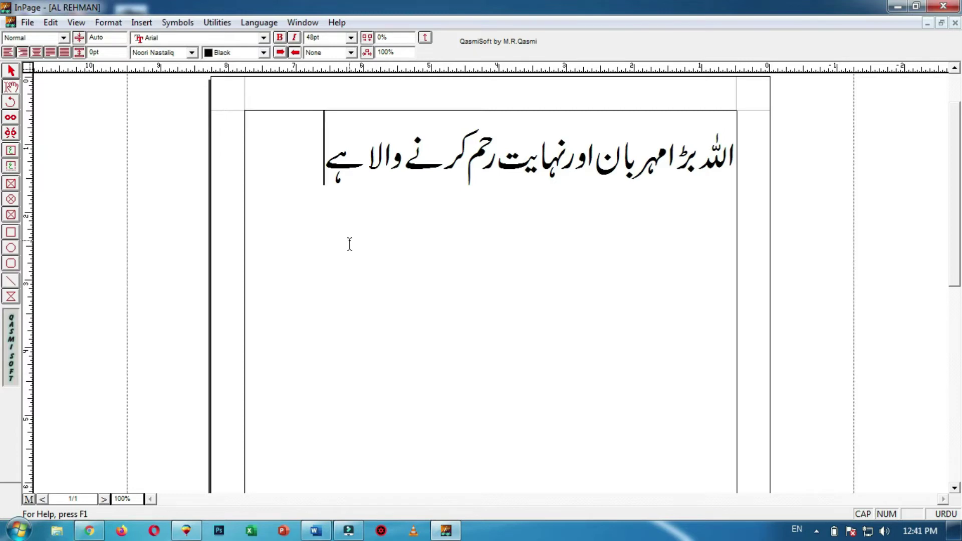
Start a second line below the Urdu sentence with the text "حضرت محمدﷺ".
{"action": "key", "text": "Return"}
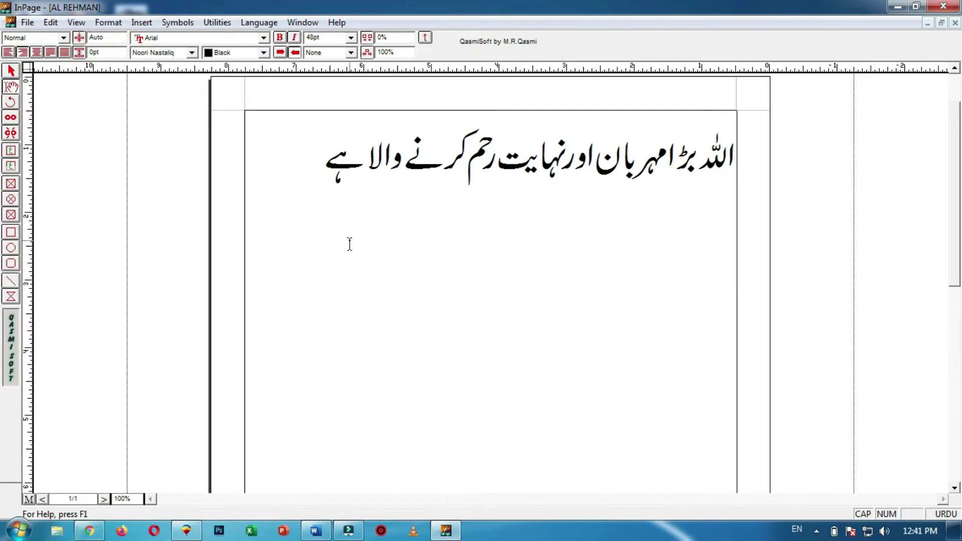
{"action": "type", "text": "حض"}
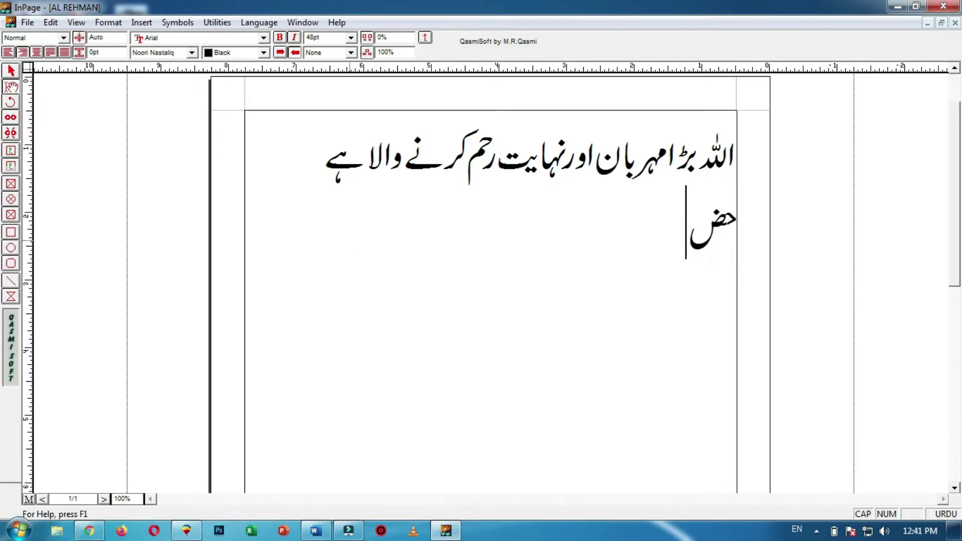
{"action": "type", "text": "و"}
{"action": "key", "text": "BackSpace"}
{"action": "key", "text": "Caps_Lock"}
{"action": "type", "text": "رت"}
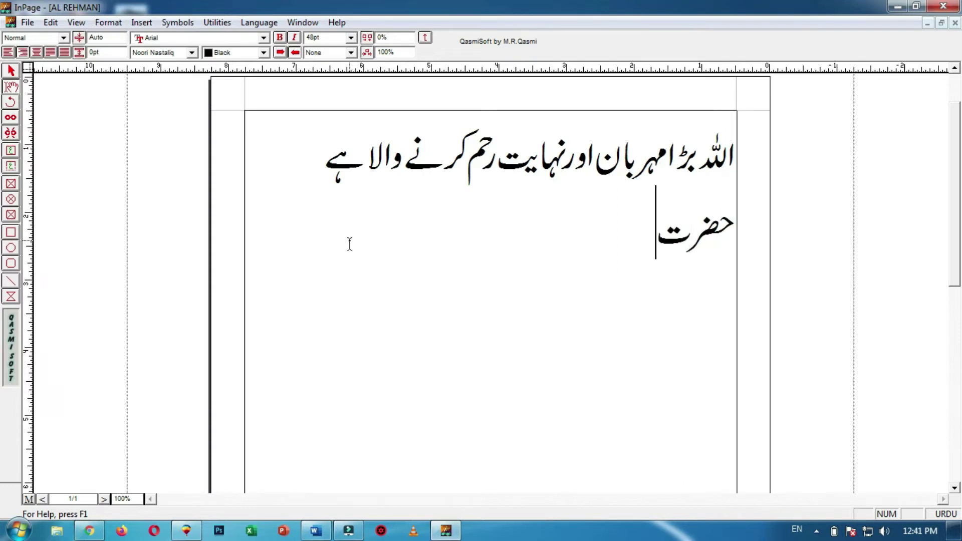
{"action": "type", "text": " محم"}
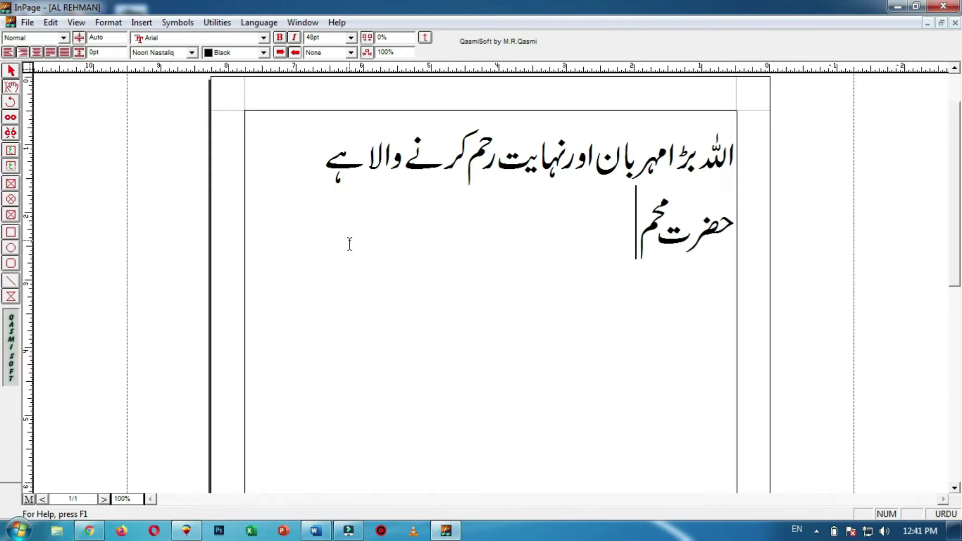
{"action": "type", "text": "دﷺ"}
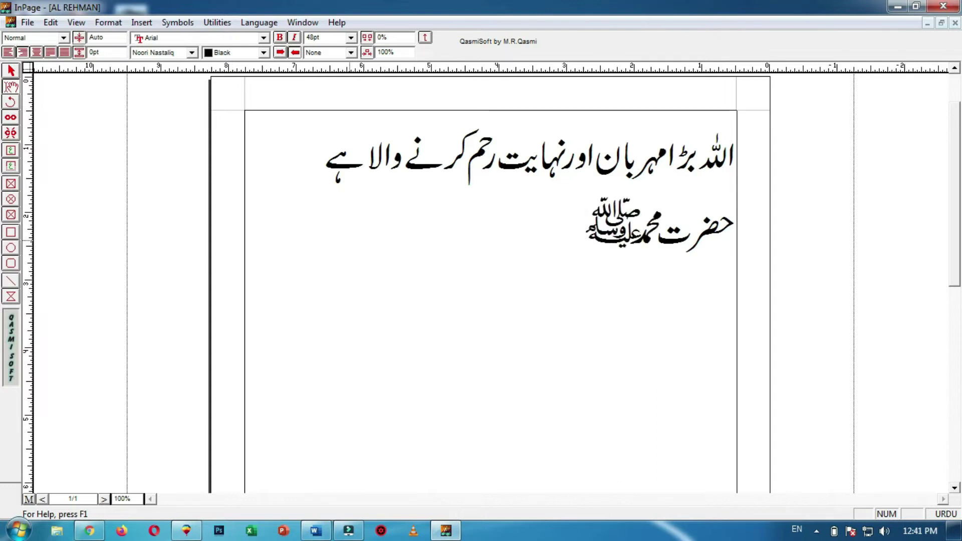
Complete the second line with the words "الله کے آخری نبی اور رسول ہیں".
{"action": "type", "text": " الله کے"}
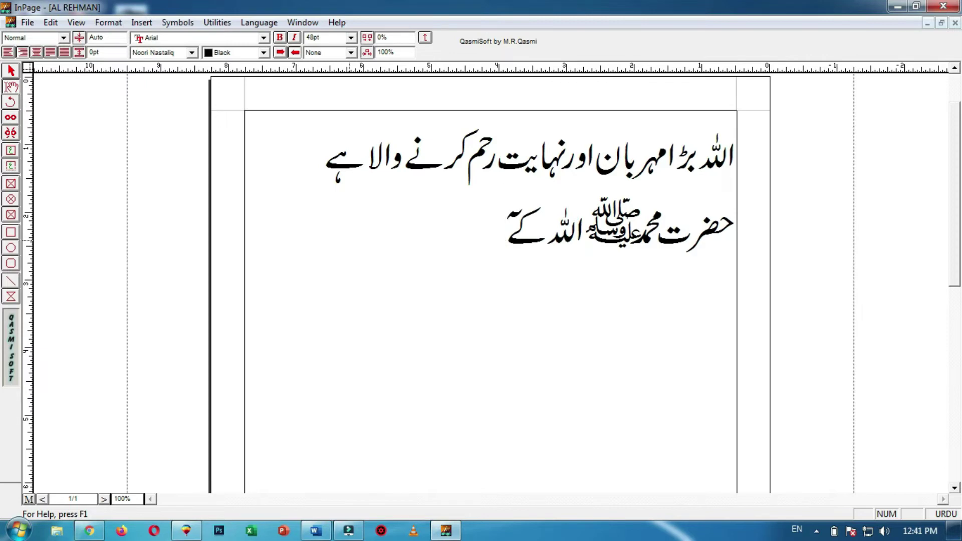
{"action": "type", "text": "ا"}
{"action": "key", "text": "BackSpace"}
{"action": "type", "text": "آخر"}
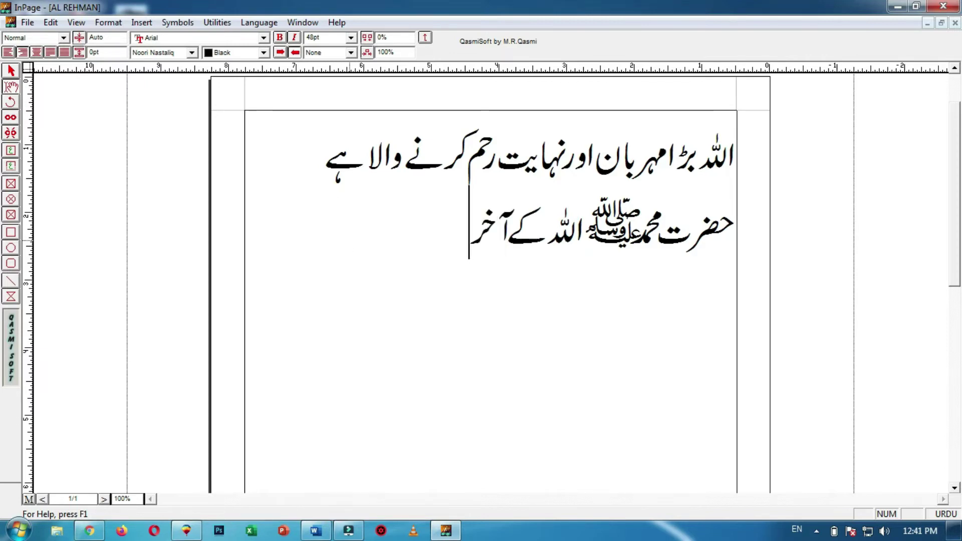
{"action": "type", "text": "ی"}
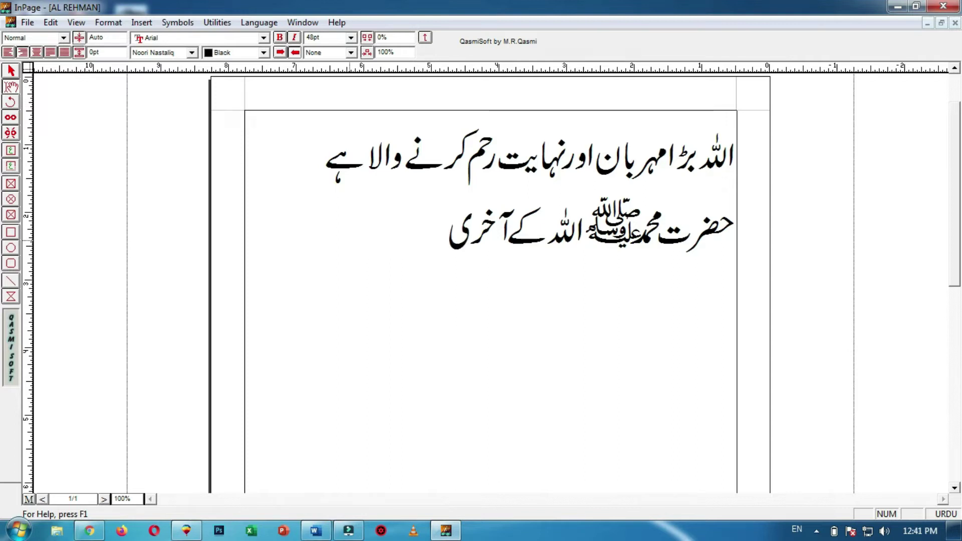
{"action": "type", "text": " نبی اور"}
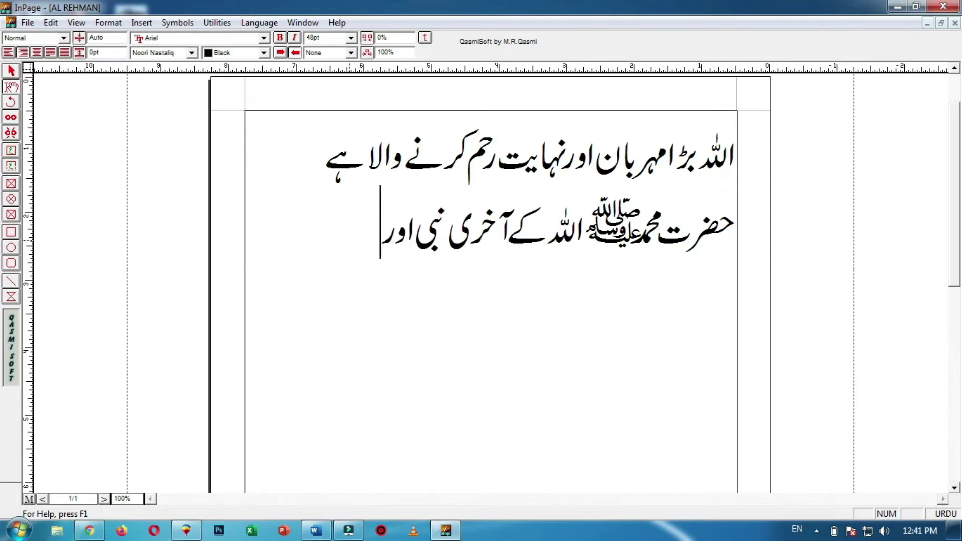
{"action": "type", "text": " رسو"}
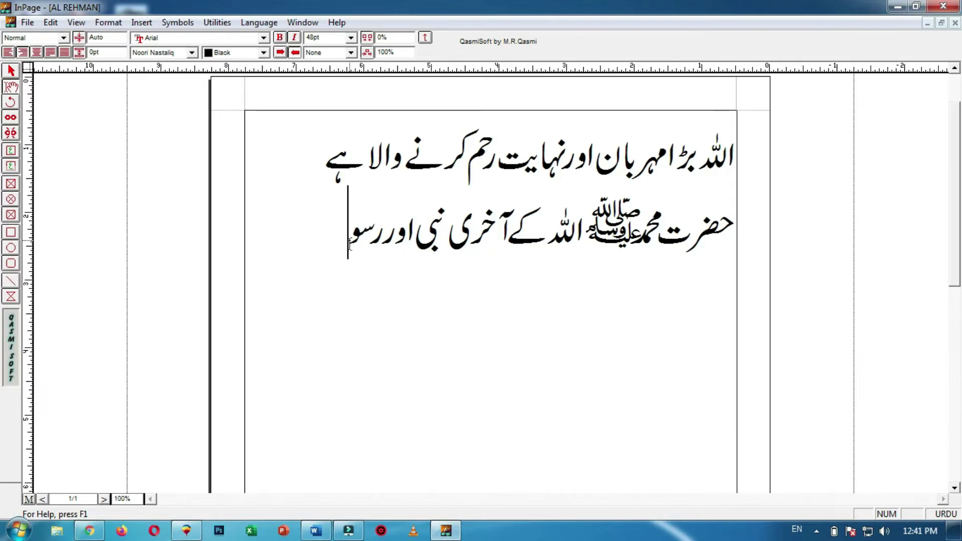
{"action": "type", "text": "ل ہیں"}
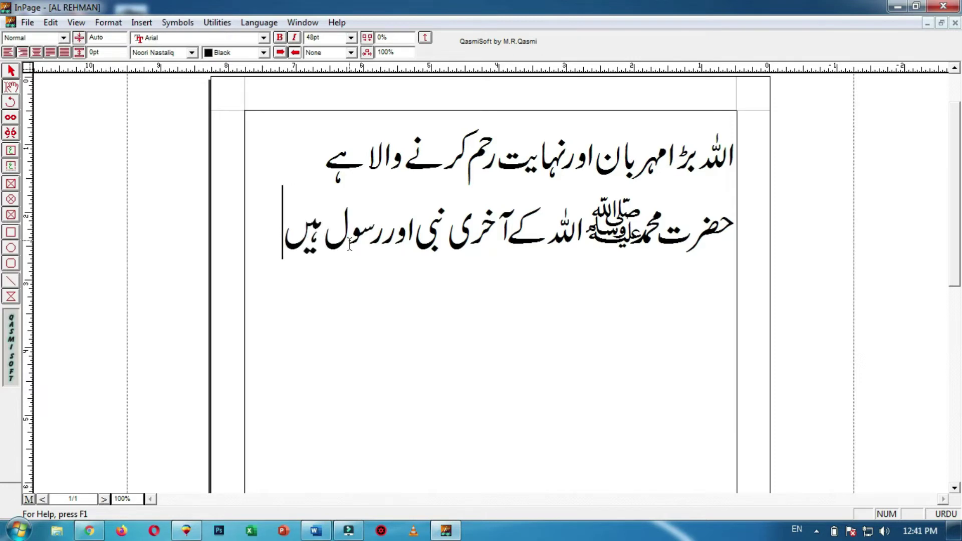
Save the changes to the document and put the cursor back at the end of the second line.
{"action": "key", "text": "ctrl+s"}
{"action": "left_click", "coordinate": [28, 23]}
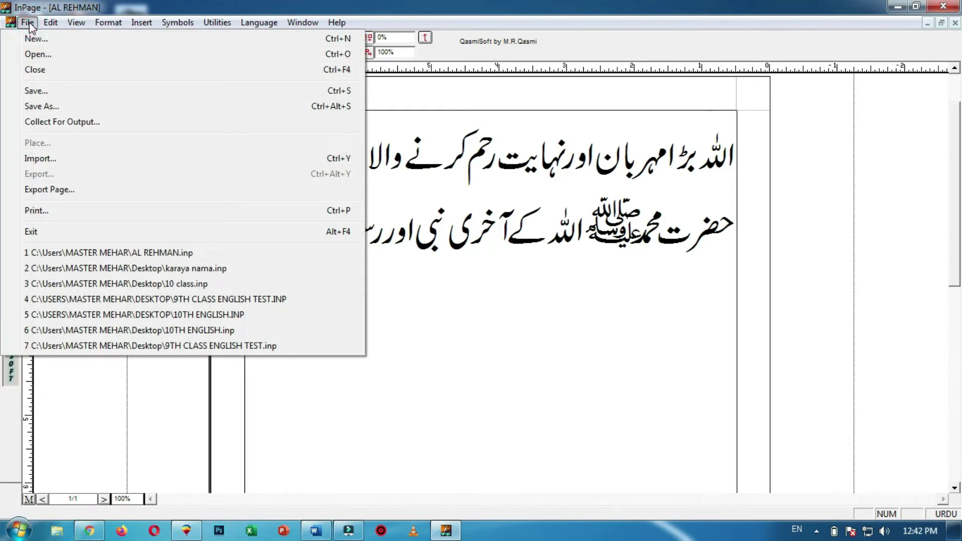
{"action": "left_click", "coordinate": [454, 291]}
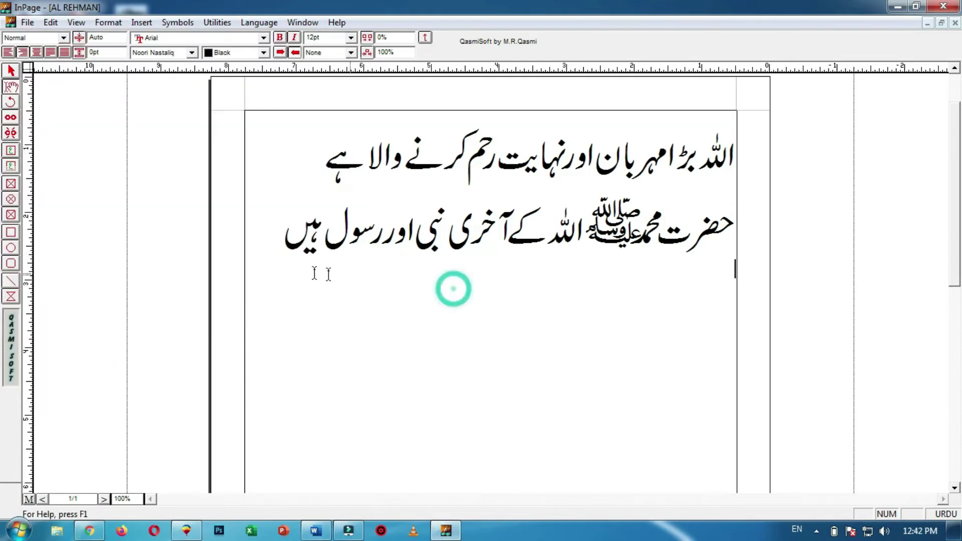
{"action": "left_click", "coordinate": [272, 233]}
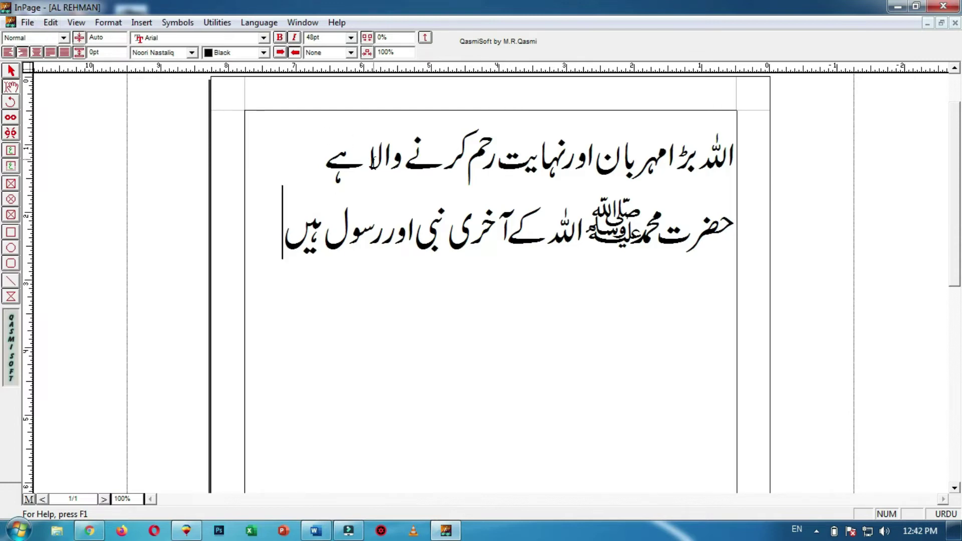
Save a copy of the document on the Desktop under the new name "AL RAHEEM".
{"action": "left_click", "coordinate": [28, 22]}
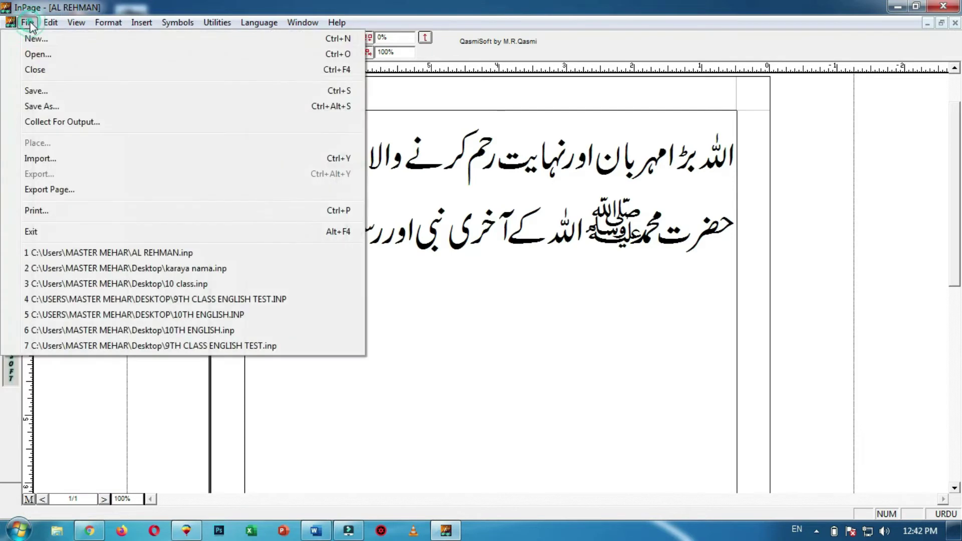
{"action": "left_click", "coordinate": [53, 107]}
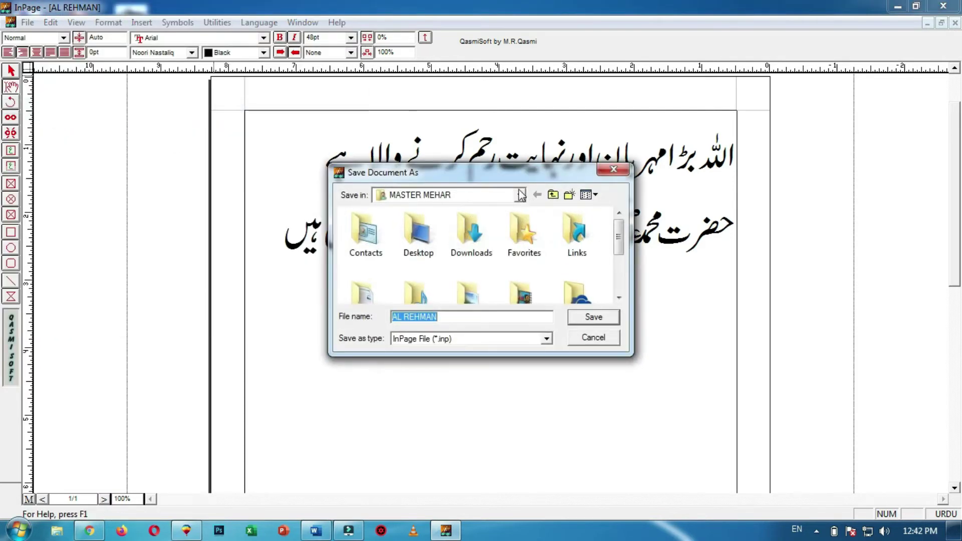
{"action": "left_click", "coordinate": [520, 196]}
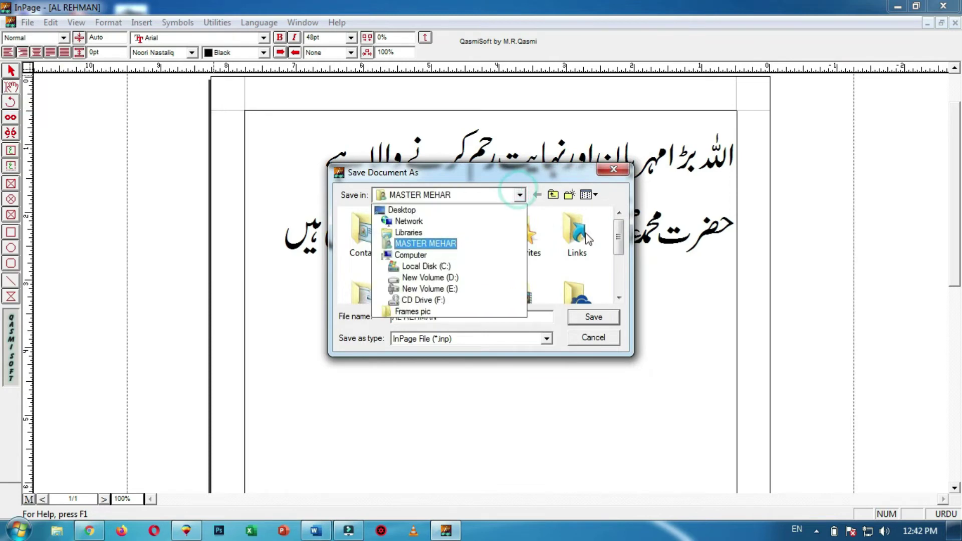
{"action": "left_click", "coordinate": [430, 211]}
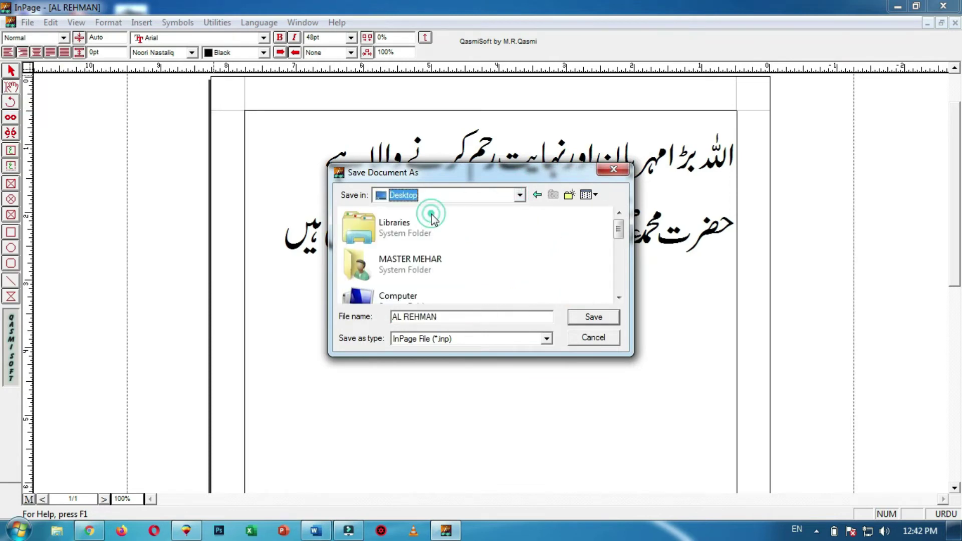
{"action": "left_click", "coordinate": [469, 319]}
{"action": "double_click", "coordinate": [479, 319]}
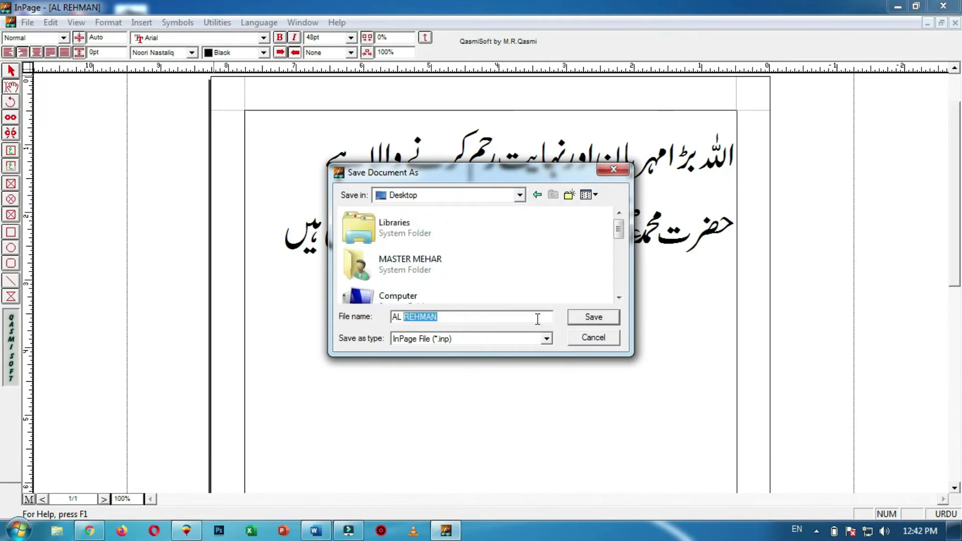
{"action": "type", "text": "r"}
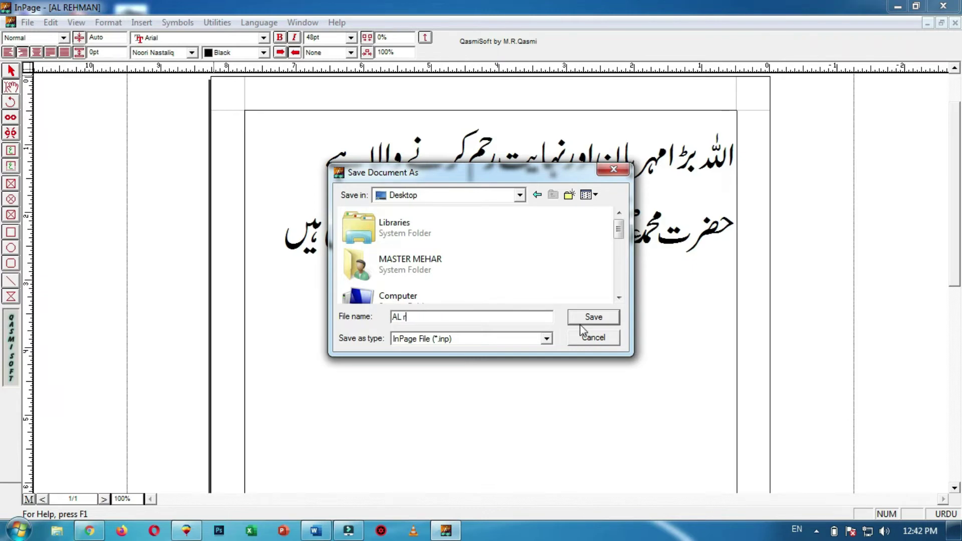
{"action": "key", "text": "BackSpace"}
{"action": "type", "text": "RAHEEM"}
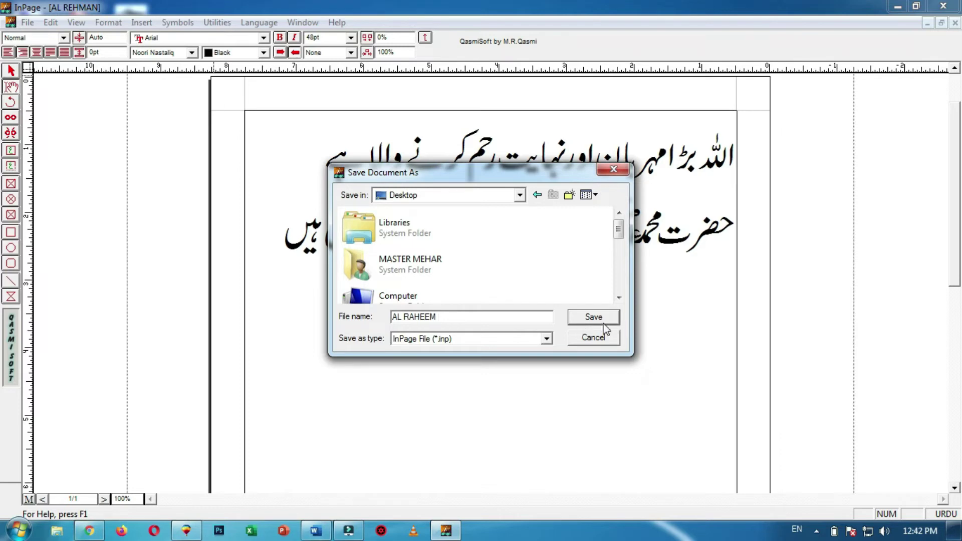
{"action": "left_click", "coordinate": [594, 318]}
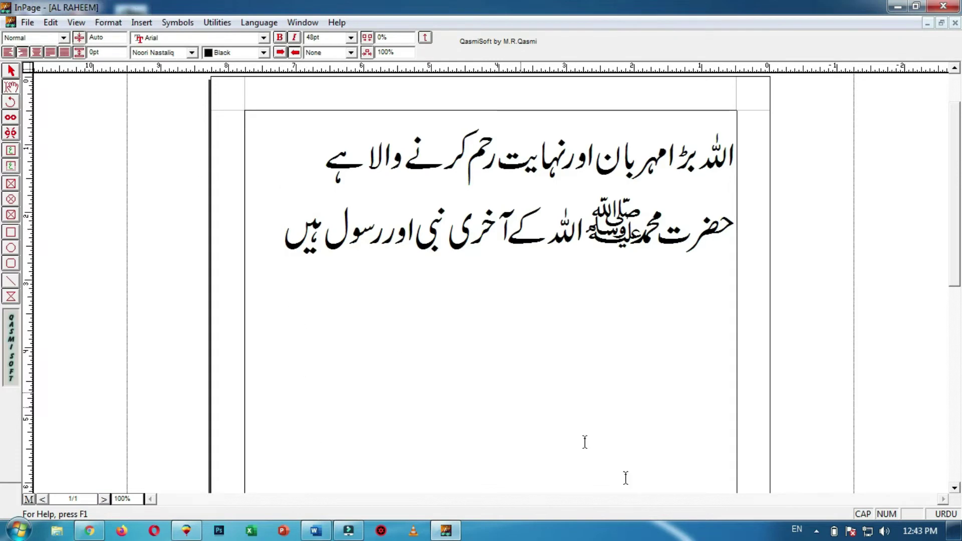
{"action": "left_click", "coordinate": [27, 23]}
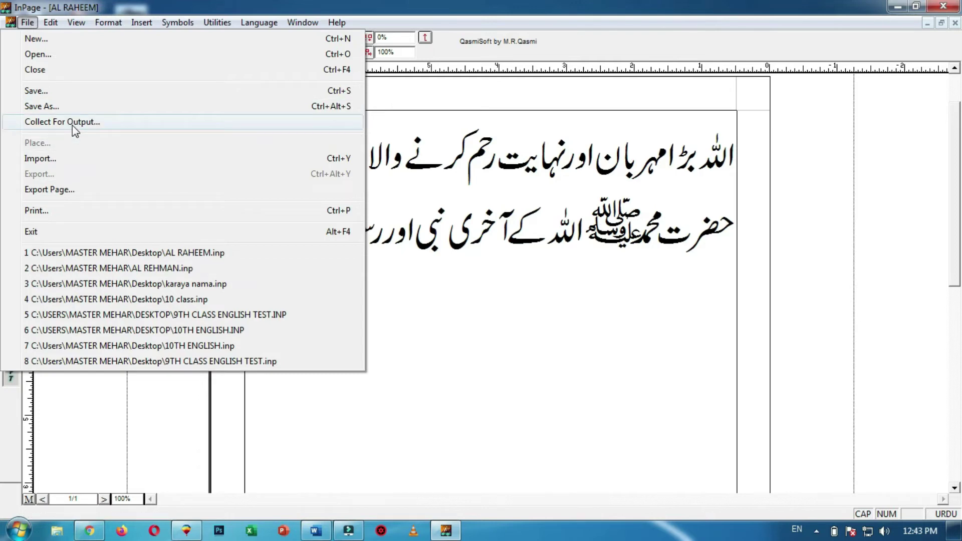
{"action": "left_click", "coordinate": [453, 318]}
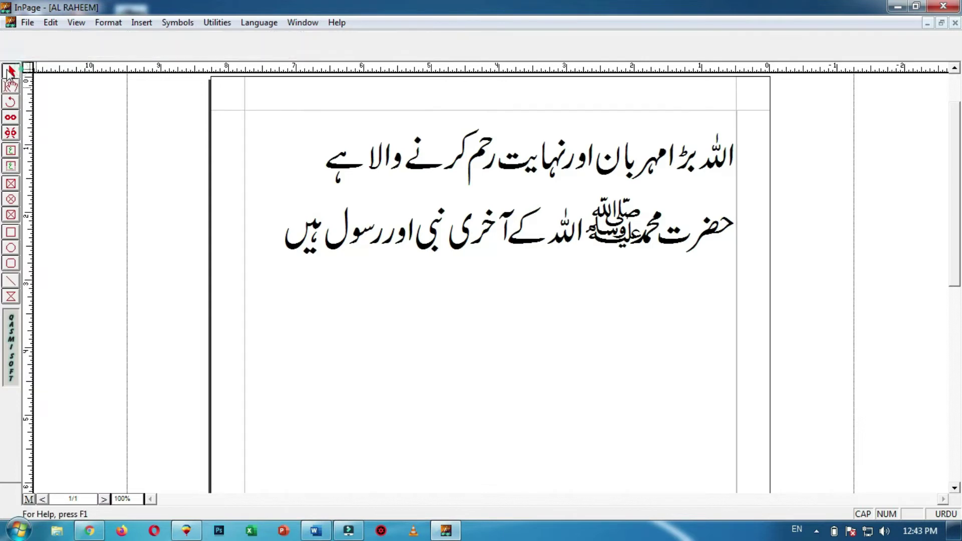
Place the My_Computer picture from the Desktop on the page and move it up close below the second Urdu line.
{"action": "left_click_drag", "start_coordinate": [956, 203], "coordinate": [959, 244]}
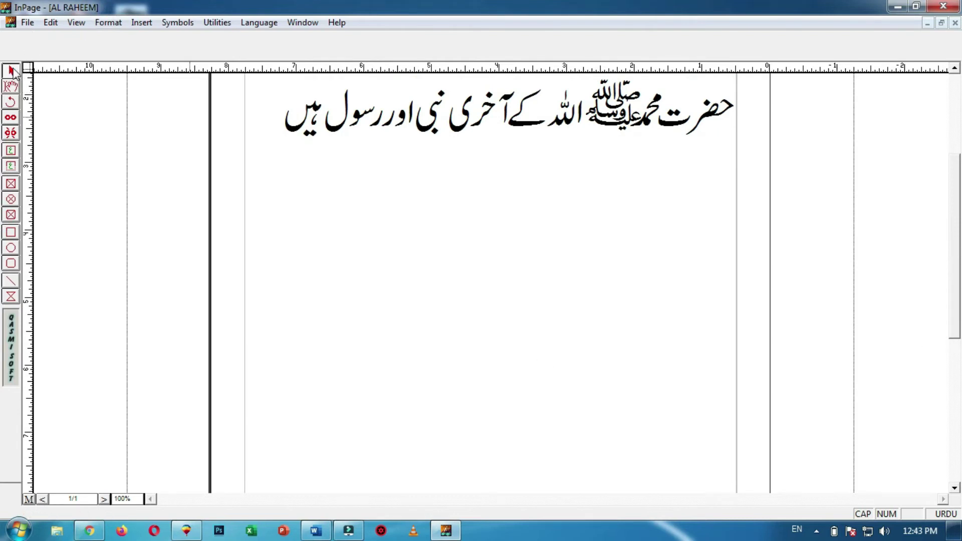
{"action": "left_click", "coordinate": [27, 23]}
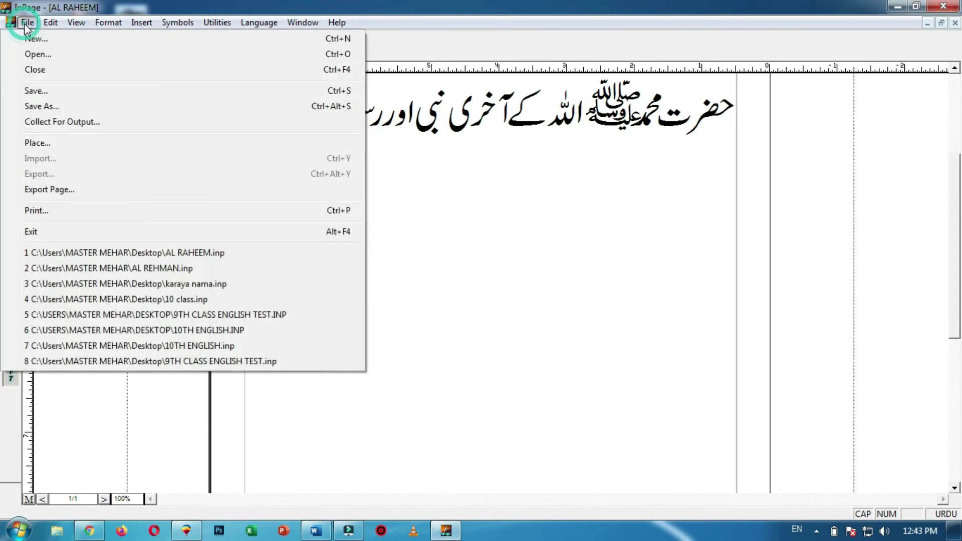
{"action": "left_click", "coordinate": [40, 143]}
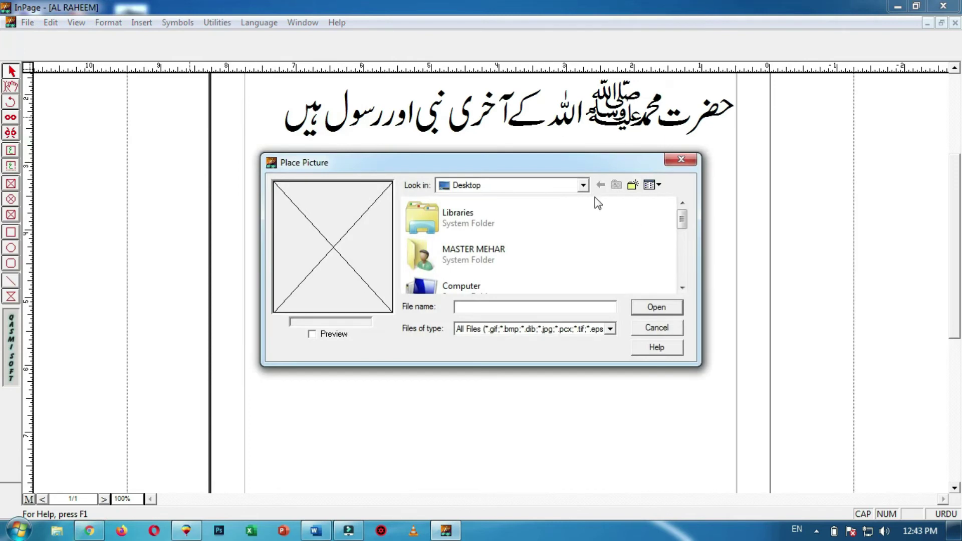
{"action": "left_click_drag", "start_coordinate": [682, 226], "coordinate": [682, 275]}
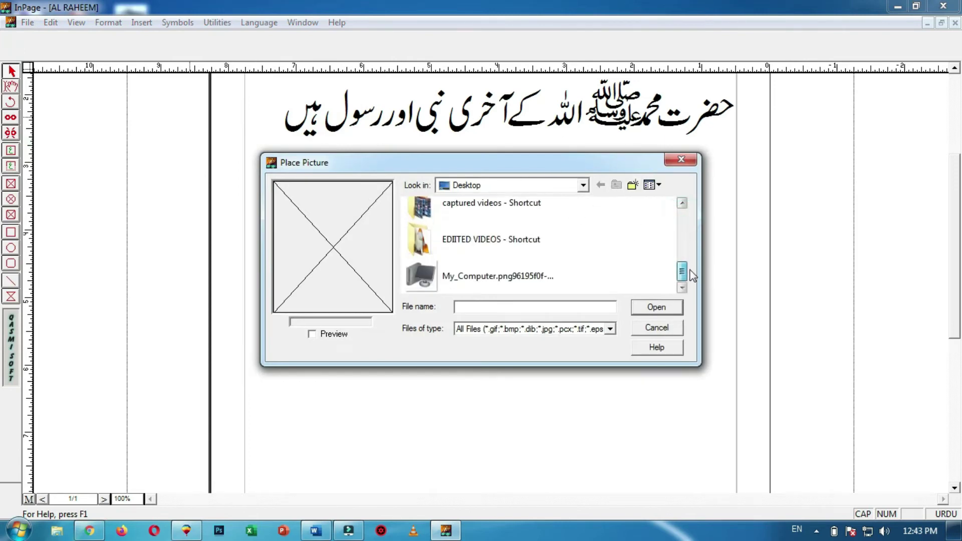
{"action": "left_click", "coordinate": [458, 278]}
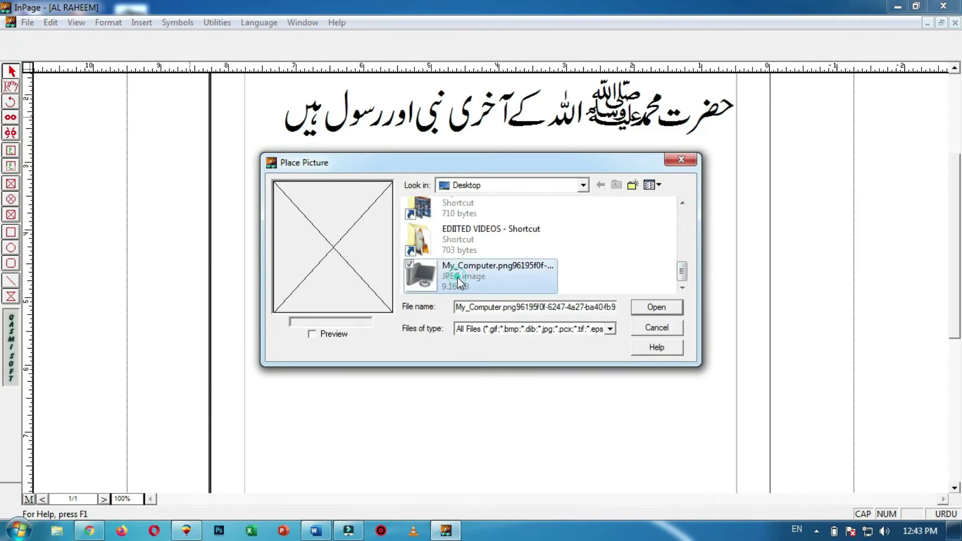
{"action": "left_click", "coordinate": [657, 307]}
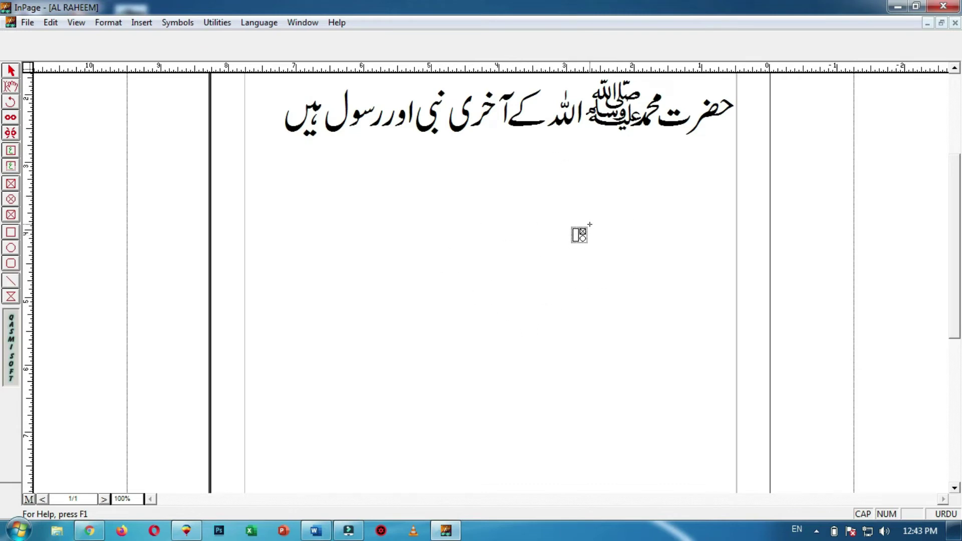
{"action": "left_click", "coordinate": [599, 204]}
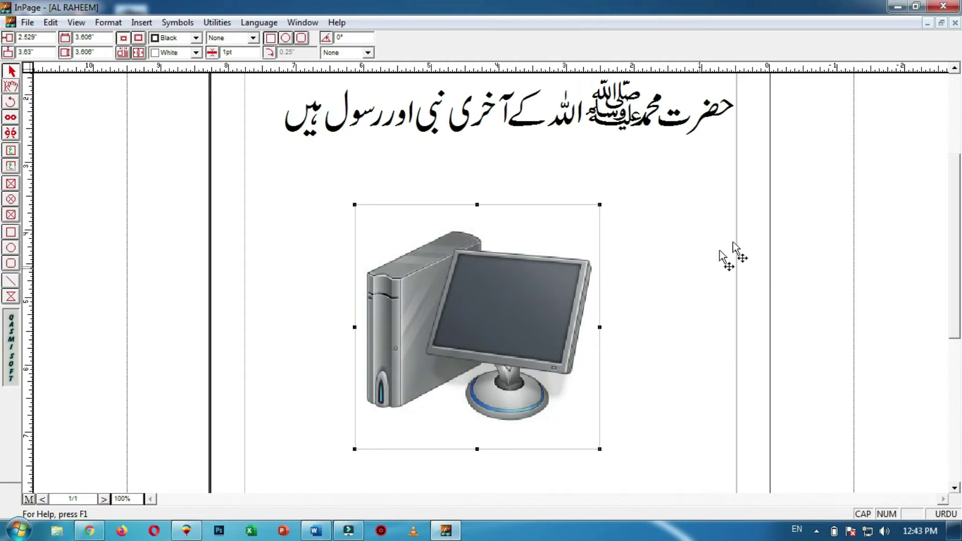
{"action": "left_click_drag", "start_coordinate": [548, 293], "coordinate": [549, 237]}
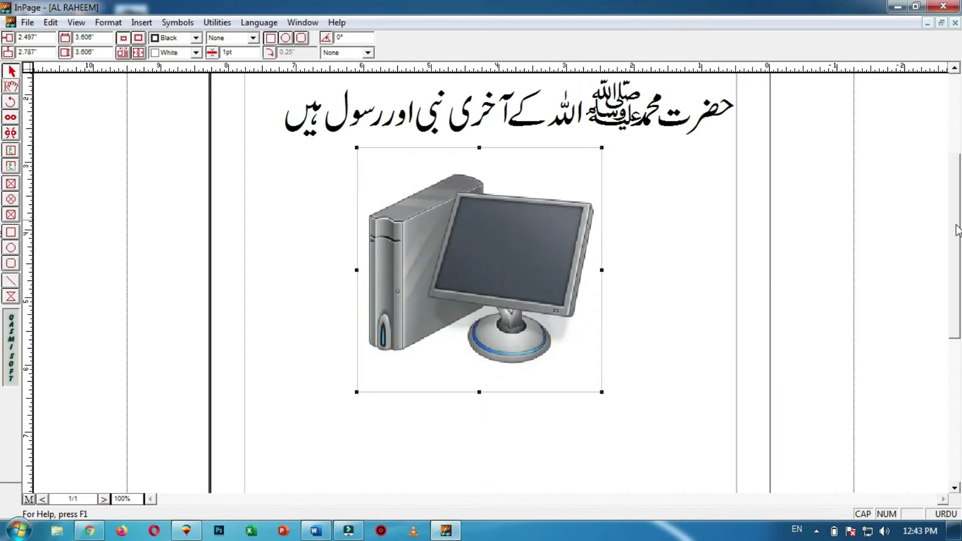
Place the 256x256bb picture from the Desktop below the computer picture and move it closer, roughly centred under it.
{"action": "left_click_drag", "start_coordinate": [954, 215], "coordinate": [955, 346]}
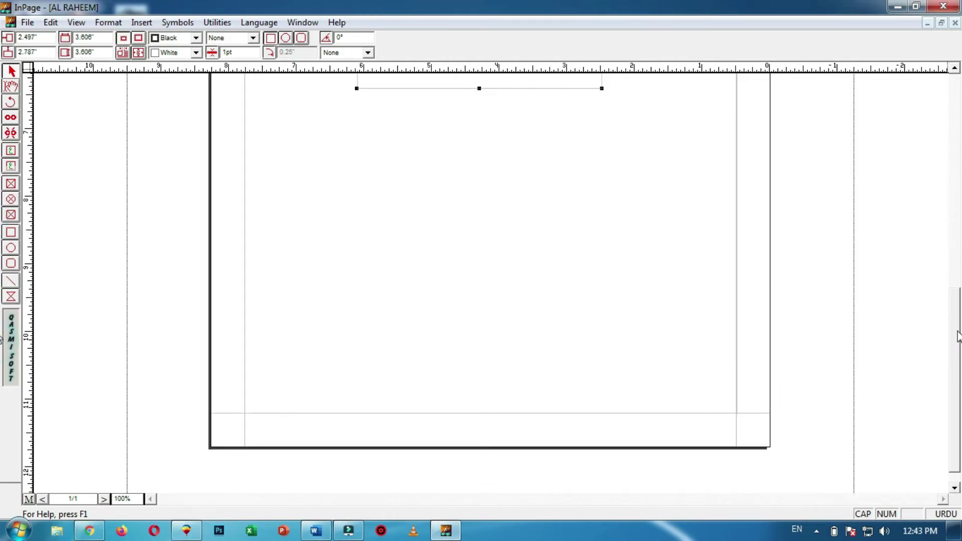
{"action": "left_click_drag", "start_coordinate": [955, 275], "coordinate": [955, 192]}
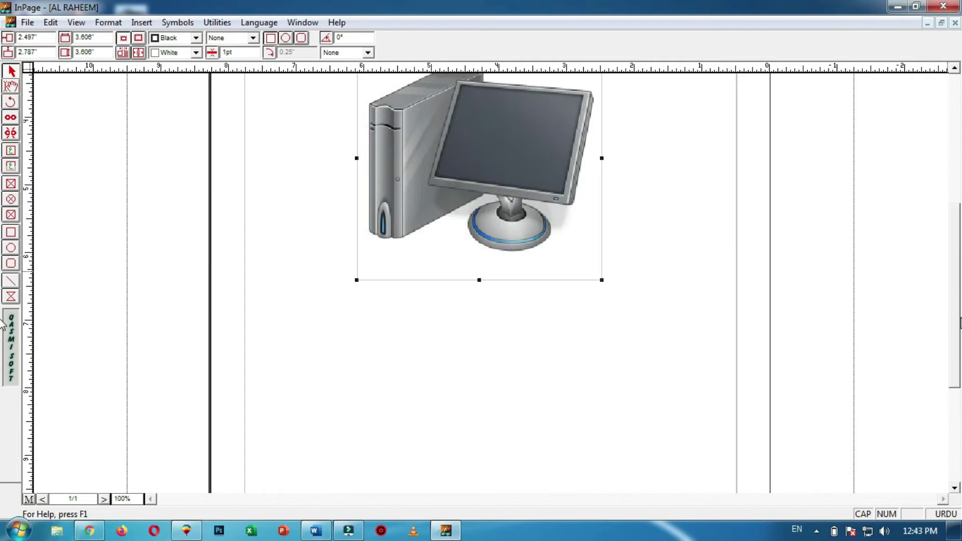
{"action": "left_click", "coordinate": [28, 22]}
{"action": "mouse_move", "coordinate": [50, 22]}
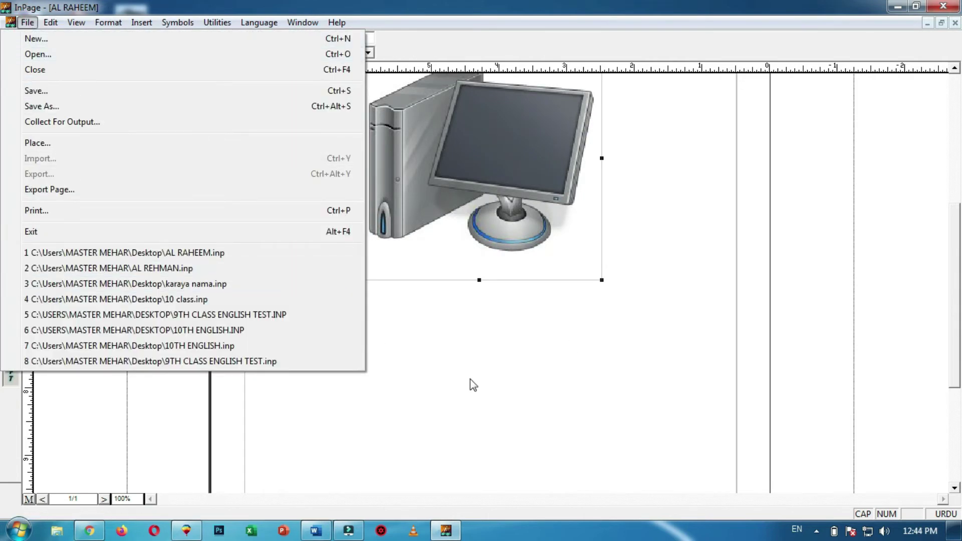
{"action": "left_click", "coordinate": [31, 143]}
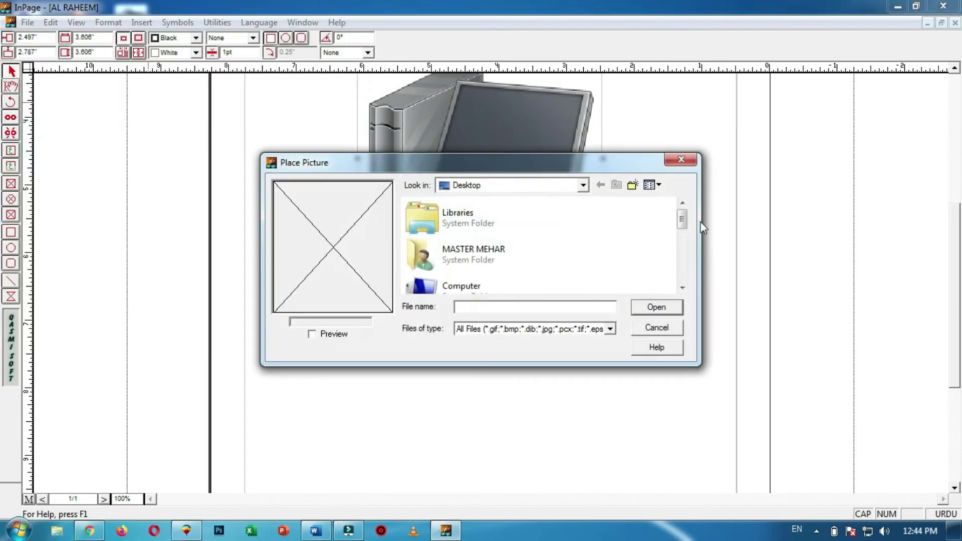
{"action": "left_click_drag", "start_coordinate": [680, 219], "coordinate": [687, 261]}
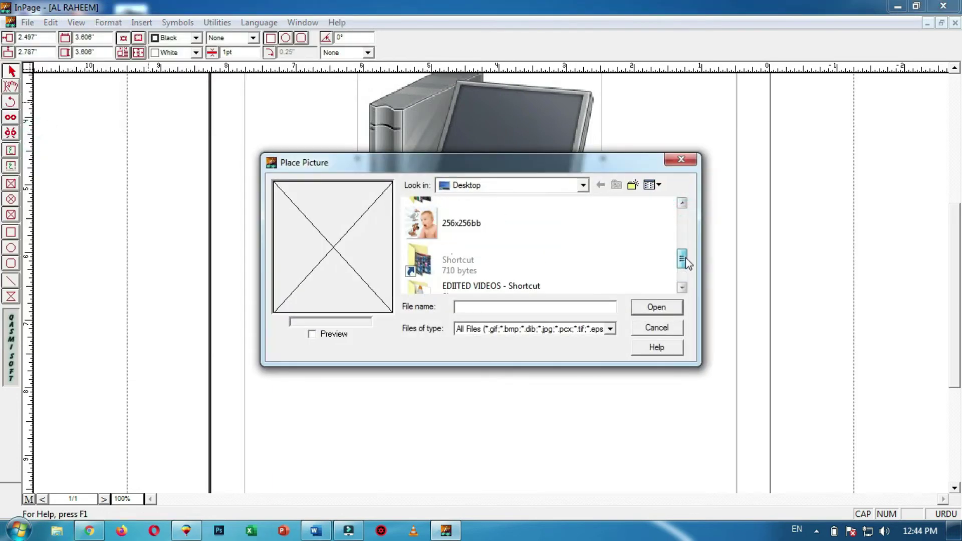
{"action": "left_click", "coordinate": [423, 235]}
{"action": "left_click", "coordinate": [671, 308]}
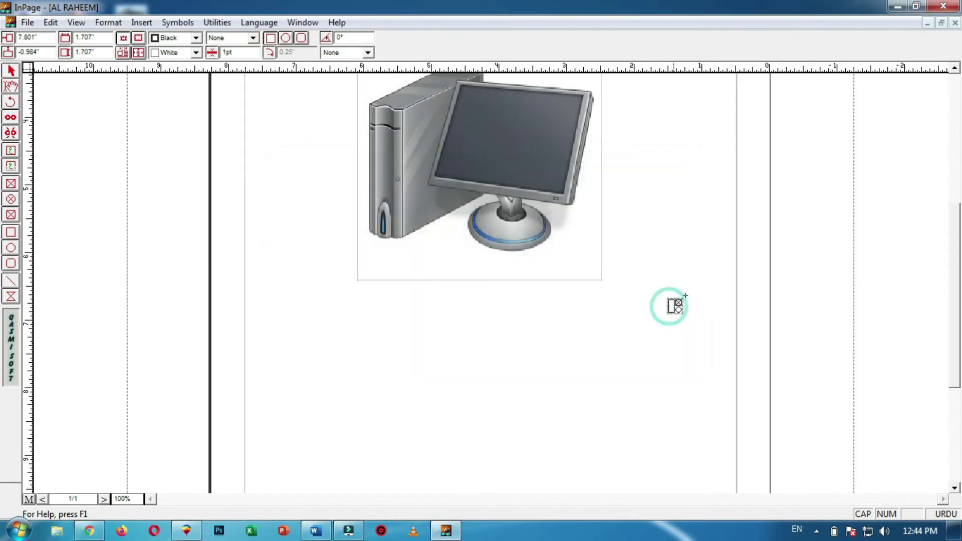
{"action": "left_click", "coordinate": [617, 336]}
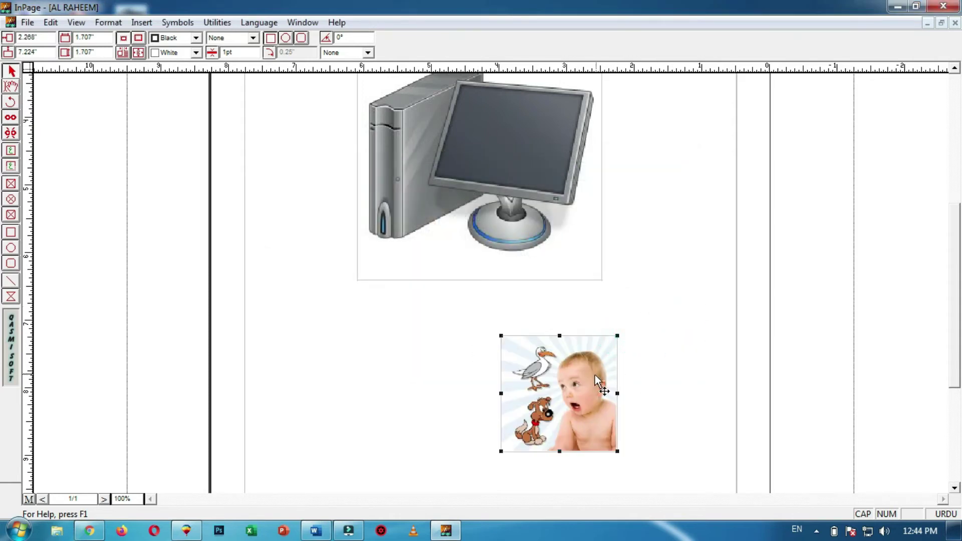
{"action": "left_click_drag", "start_coordinate": [501, 346], "coordinate": [409, 314]}
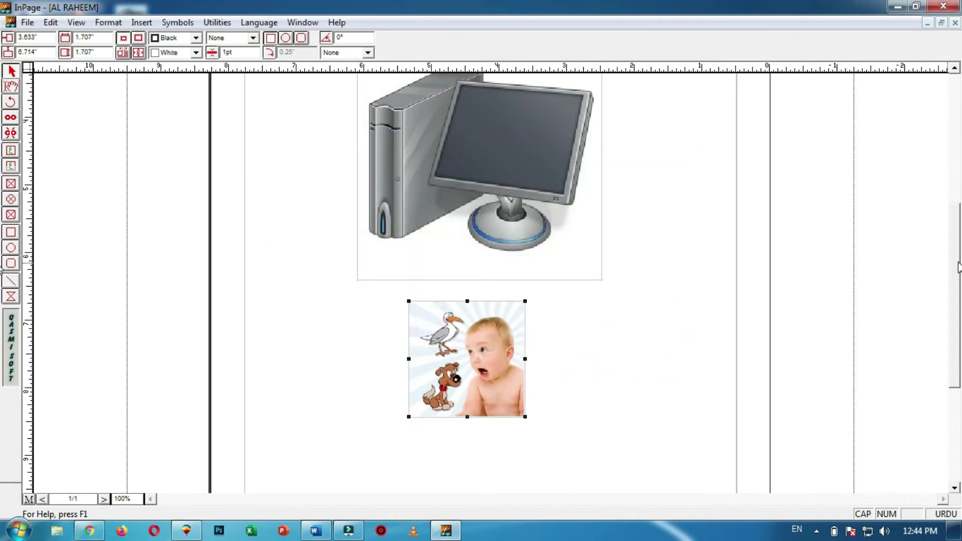
Start Collect For Output for the document and create a Desktop folder named "FOR PRINT DOCUMENT" to hold it.
{"action": "left_click_drag", "start_coordinate": [957, 265], "coordinate": [956, 152]}
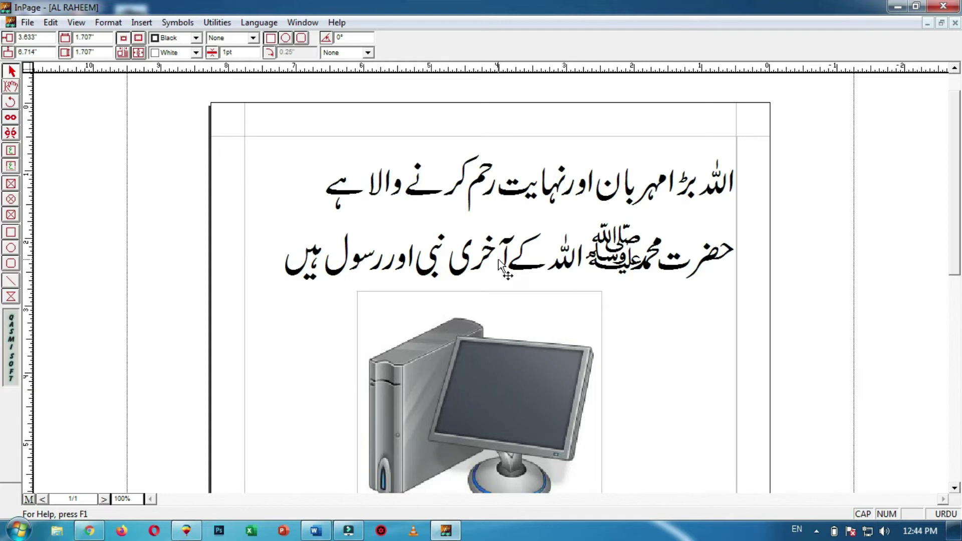
{"action": "left_click_drag", "start_coordinate": [955, 192], "coordinate": [955, 230]}
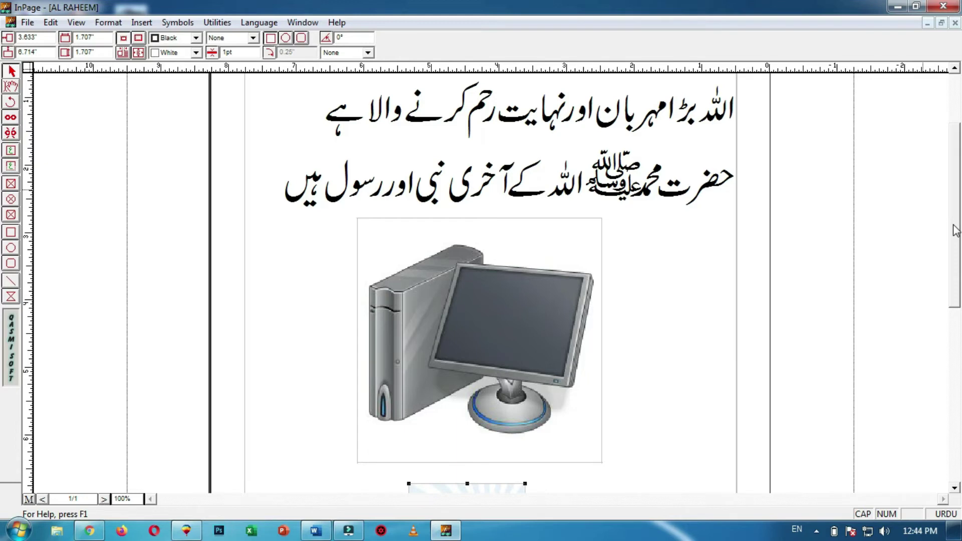
{"action": "left_click_drag", "start_coordinate": [954, 230], "coordinate": [955, 216]}
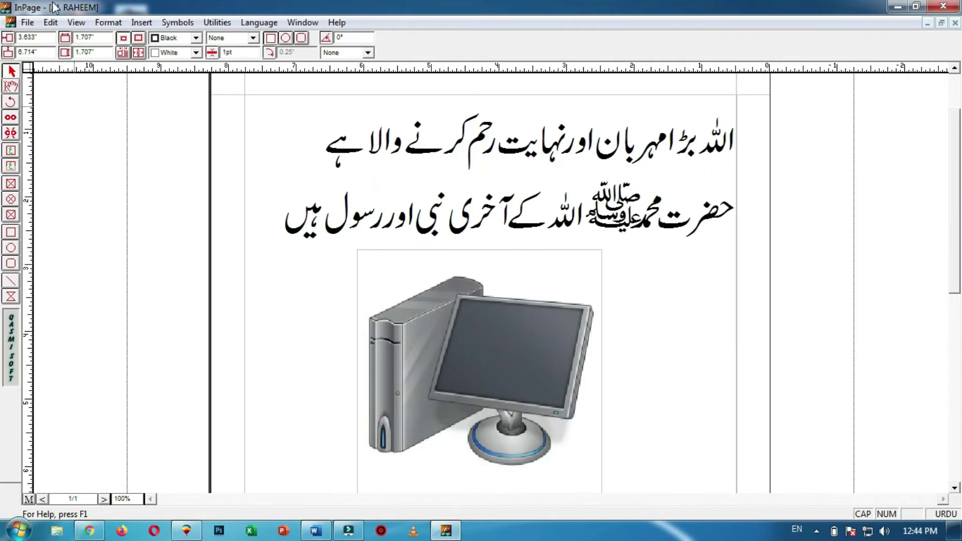
{"action": "left_click", "coordinate": [27, 23]}
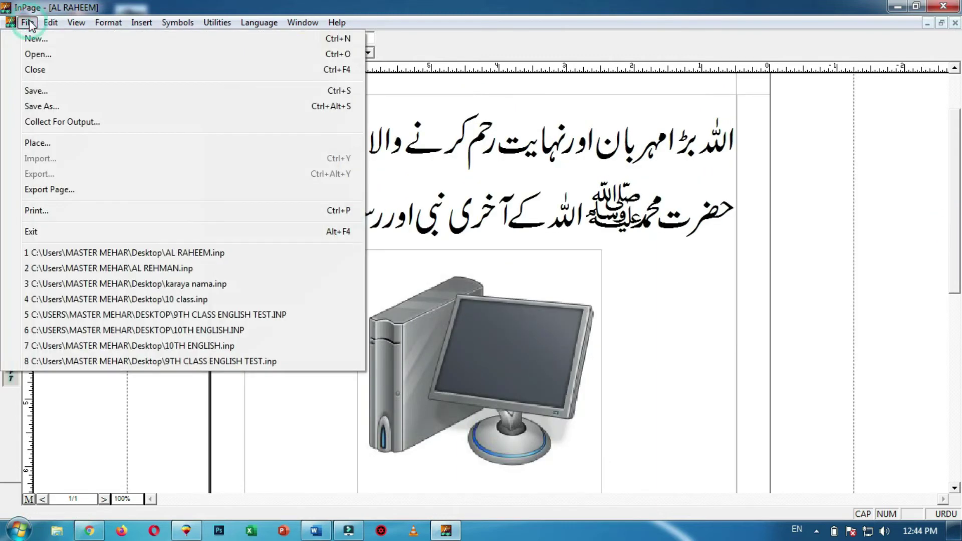
{"action": "left_click", "coordinate": [60, 124]}
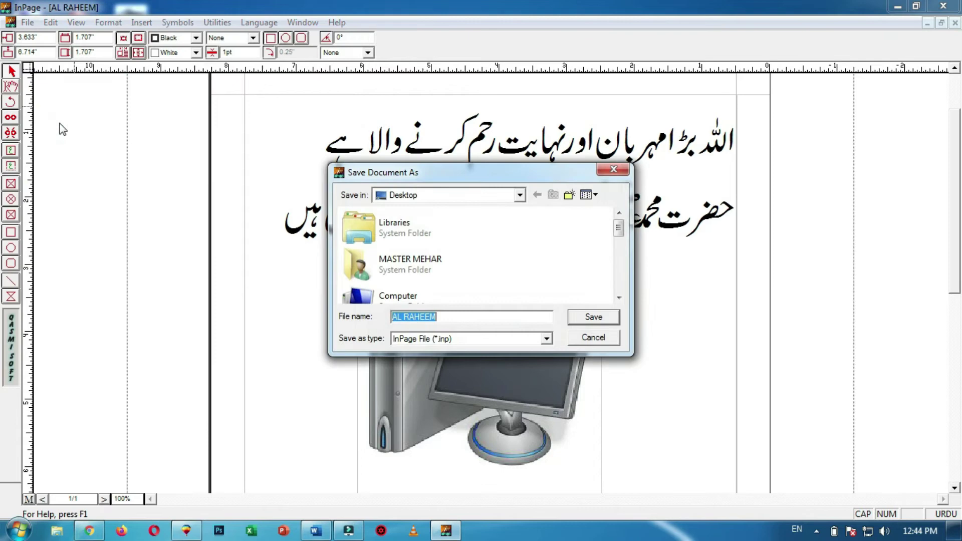
{"action": "left_click", "coordinate": [521, 195]}
{"action": "left_click", "coordinate": [523, 195]}
{"action": "left_click_drag", "start_coordinate": [619, 228], "coordinate": [619, 284]}
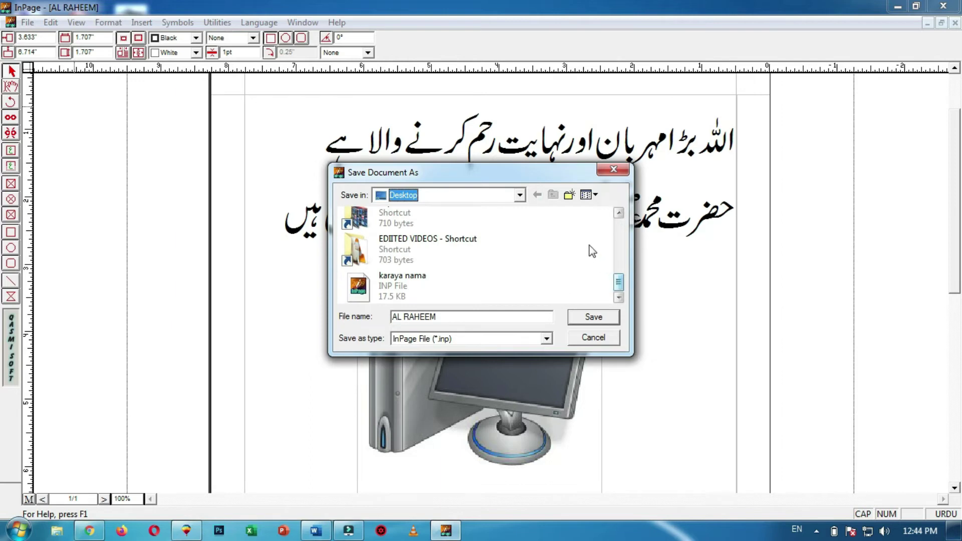
{"action": "right_click", "coordinate": [585, 230]}
{"action": "mouse_move", "coordinate": [521, 355]}
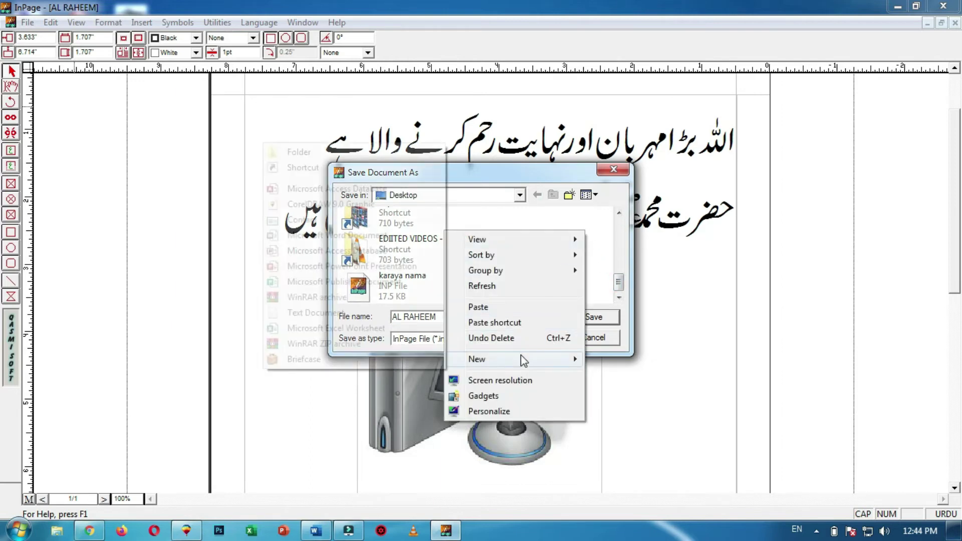
{"action": "left_click", "coordinate": [288, 152]}
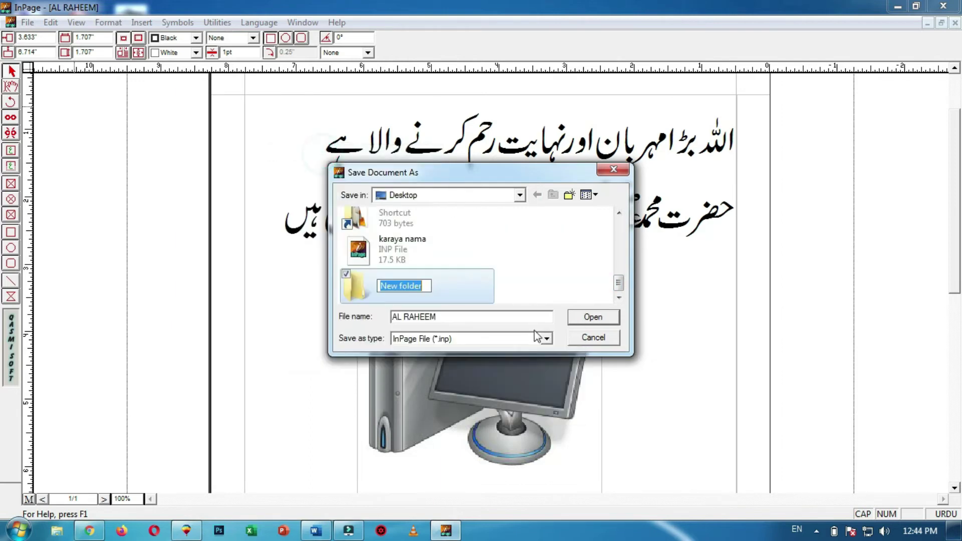
{"action": "type", "text": "FOR"}
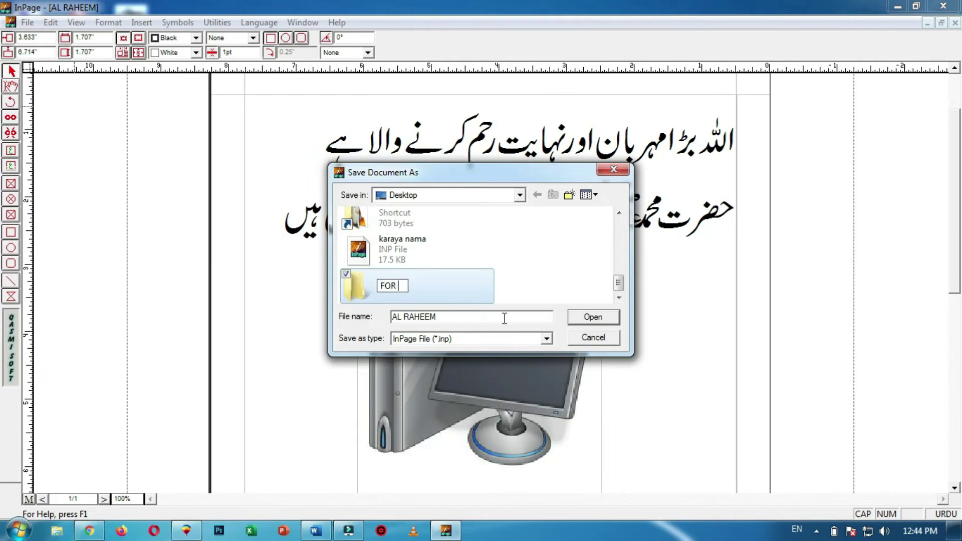
{"action": "type", "text": " PRINT DOVU"}
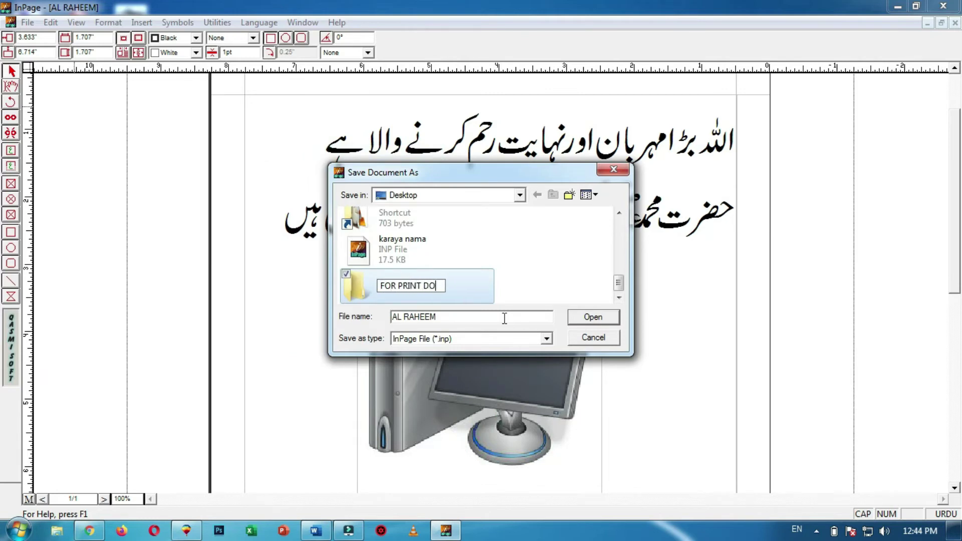
{"action": "key", "text": "BackSpace"}
{"action": "key", "text": "BackSpace"}
{"action": "key", "text": "BackSpace"}
{"action": "type", "text": "OCUMENT"}
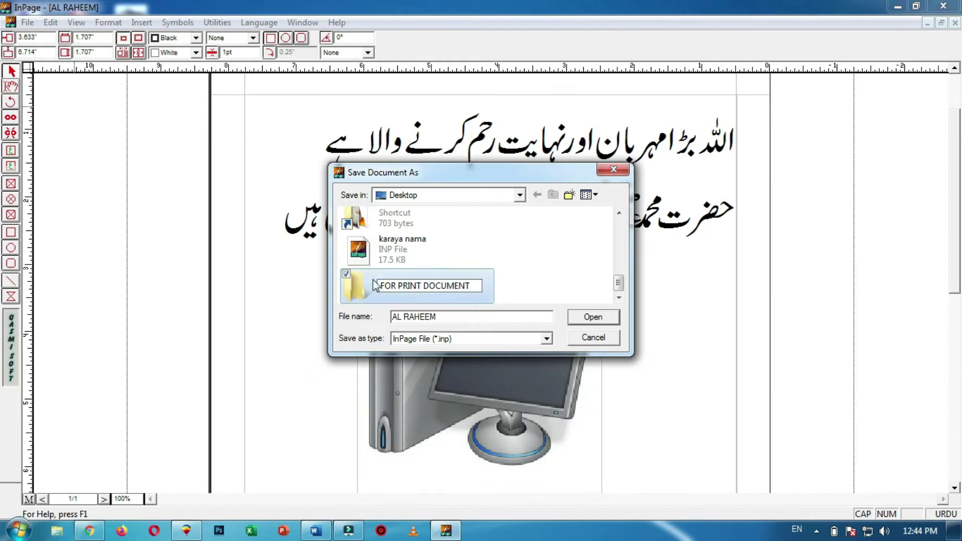
Save the collected output inside the FOR PRINT DOCUMENT folder under the file name AL RAHEEM.
{"action": "left_click", "coordinate": [353, 293]}
{"action": "double_click", "coordinate": [354, 289]}
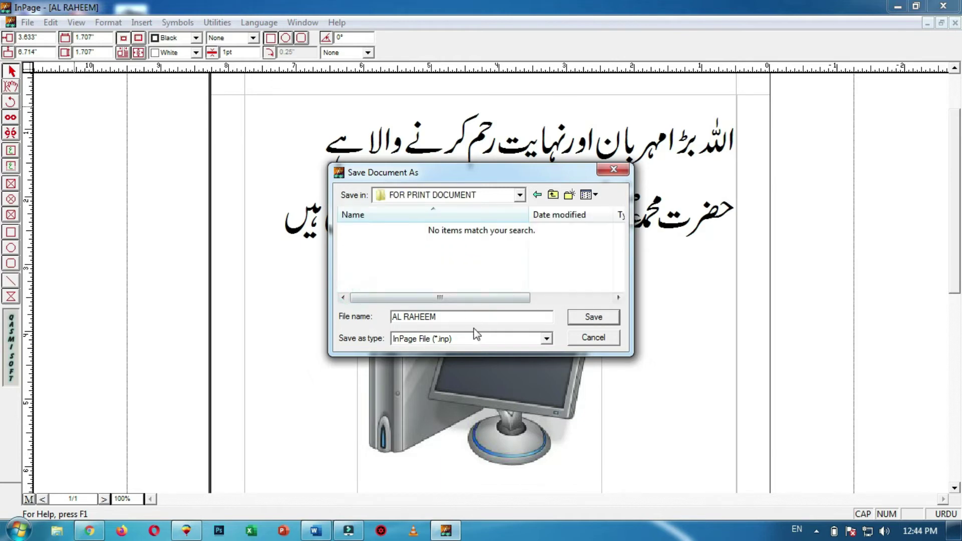
{"action": "left_click", "coordinate": [594, 317]}
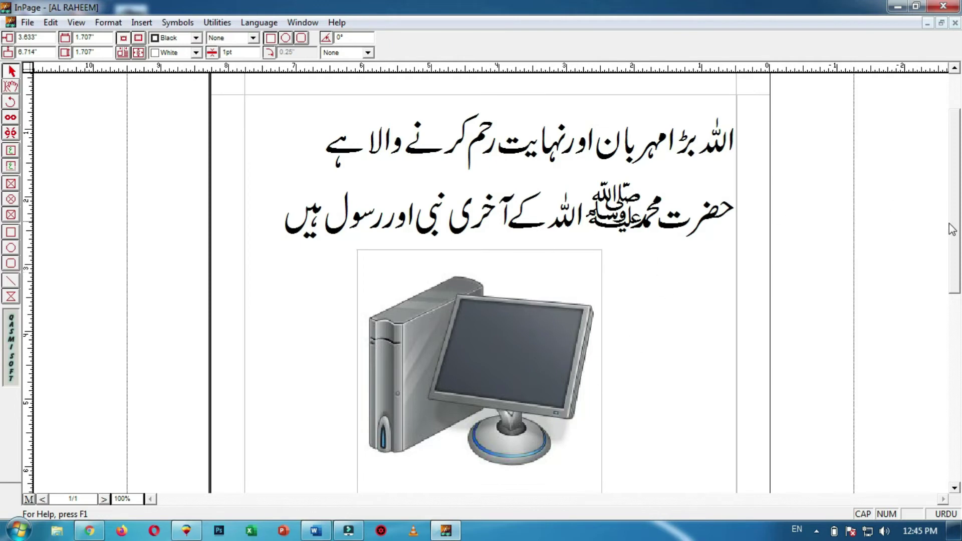
Examine which files were collected in the FOR PRINT DOCUMENT folder on the Desktop, close it and return to the InPage document.
{"action": "left_click_drag", "start_coordinate": [957, 158], "coordinate": [958, 242]}
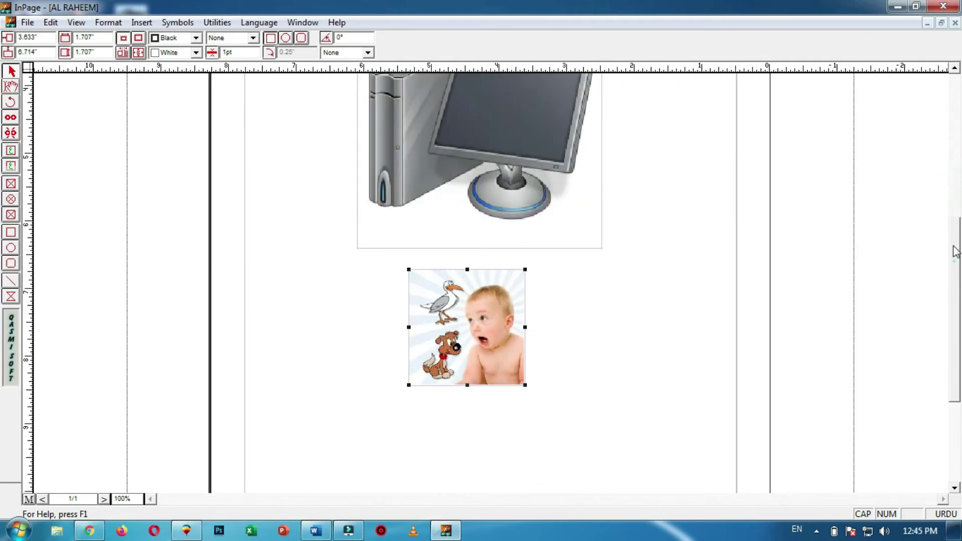
{"action": "scroll", "coordinate": [958, 250], "scroll_direction": "up", "scroll_amount": 2}
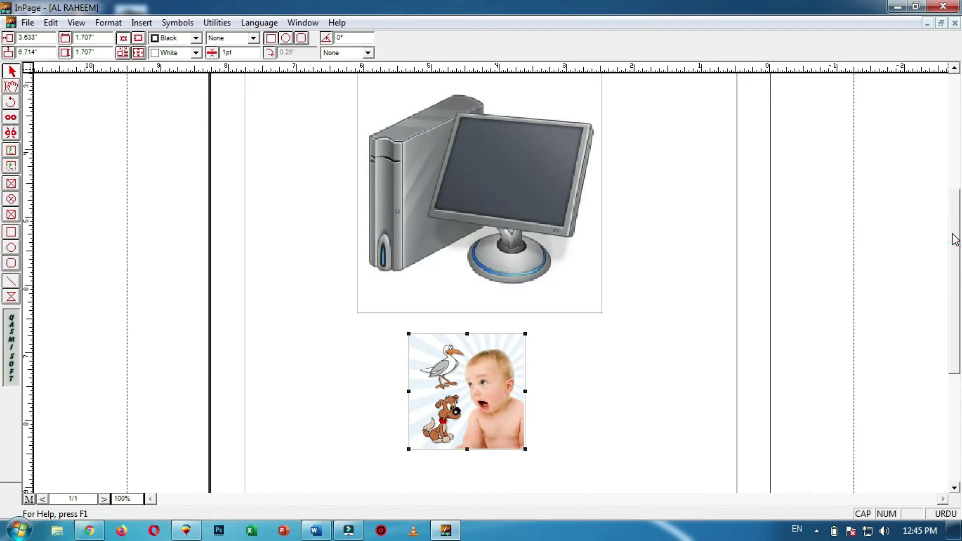
{"action": "left_click", "coordinate": [899, 7]}
{"action": "left_click", "coordinate": [133, 399]}
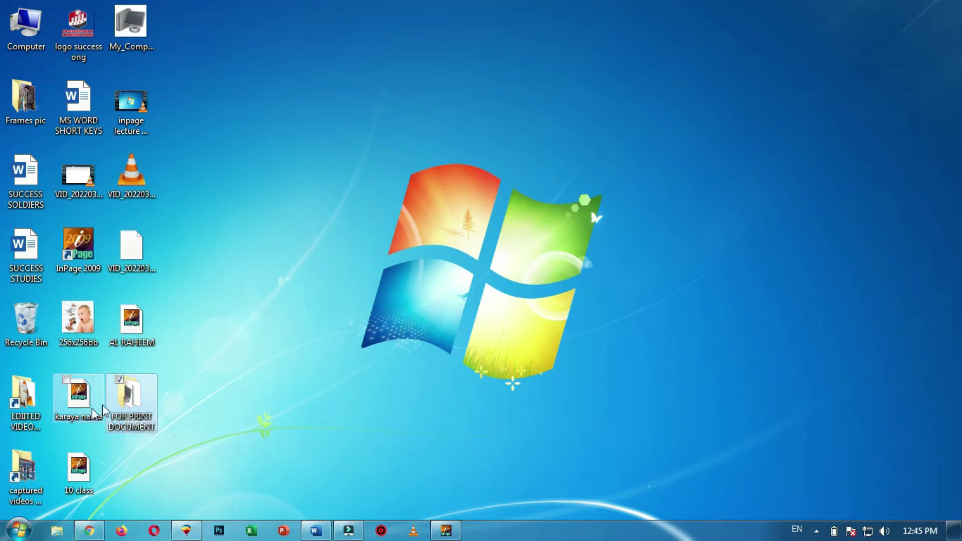
{"action": "double_click", "coordinate": [119, 406]}
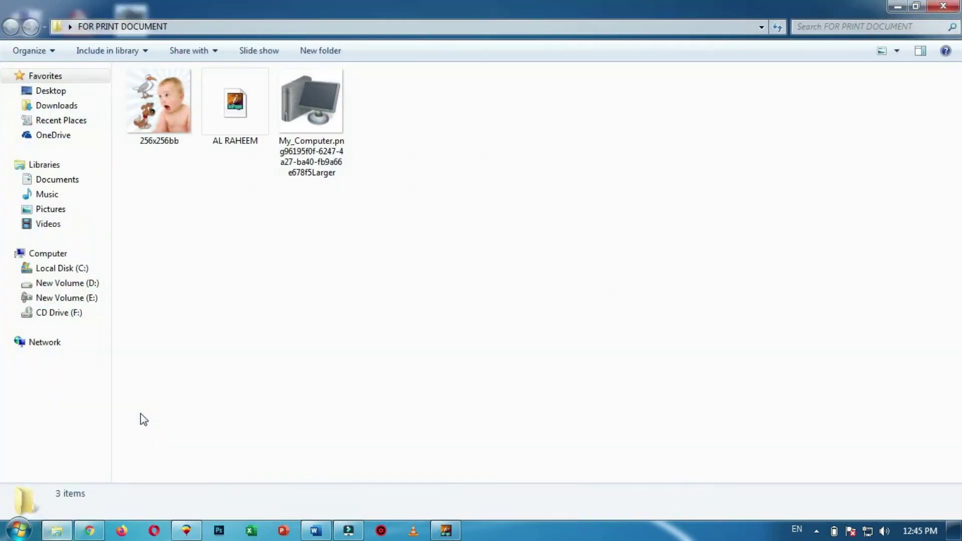
{"action": "left_click", "coordinate": [233, 116]}
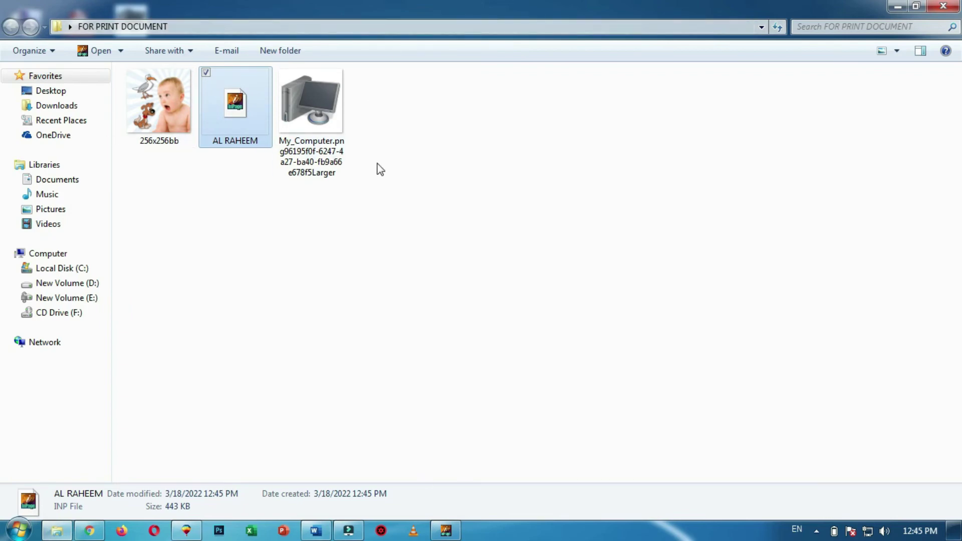
{"action": "left_click", "coordinate": [947, 6]}
{"action": "left_click", "coordinate": [445, 531]}
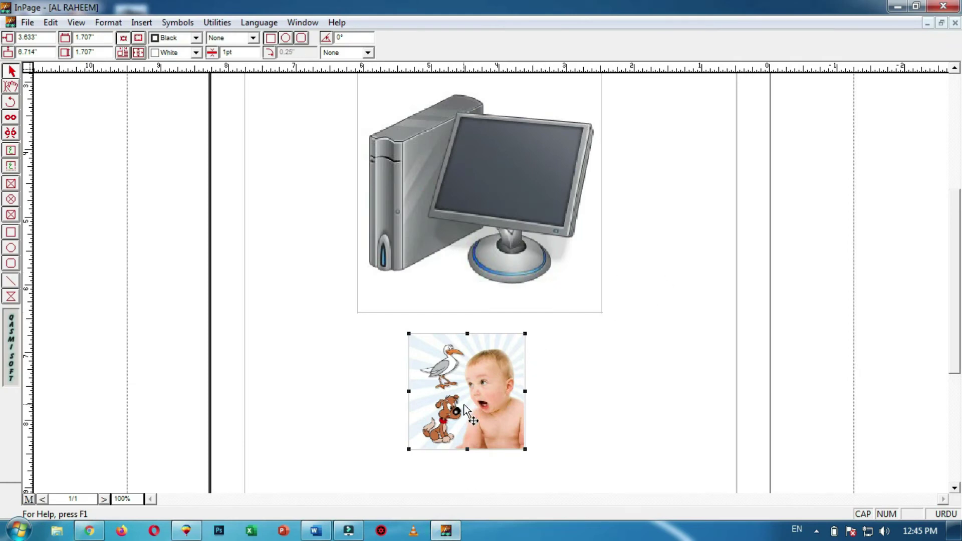
Delete the baby picture and the computer picture from the AL RAHEEM page.
{"action": "key", "text": "Delete"}
{"action": "left_click", "coordinate": [521, 236]}
{"action": "key", "text": "Delete"}
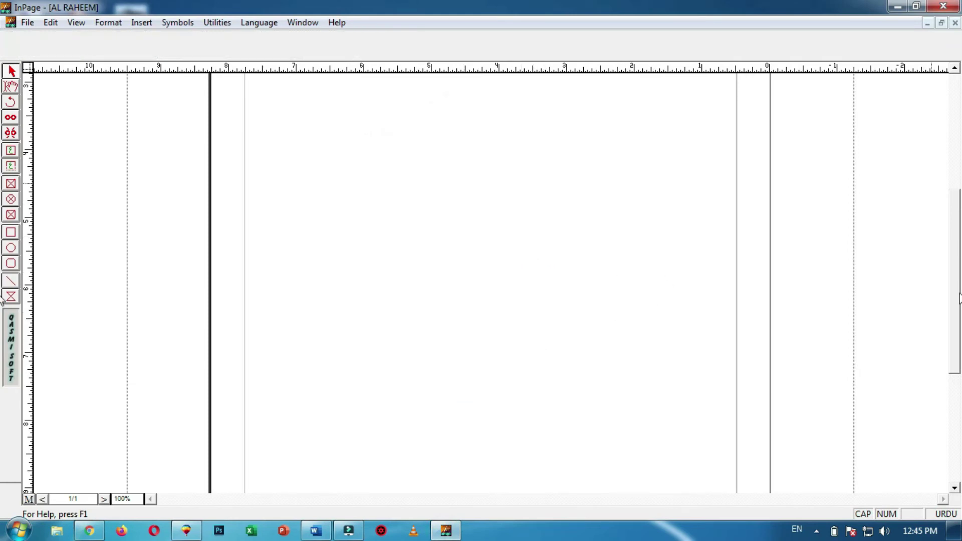
{"action": "left_click_drag", "start_coordinate": [954, 298], "coordinate": [954, 221]}
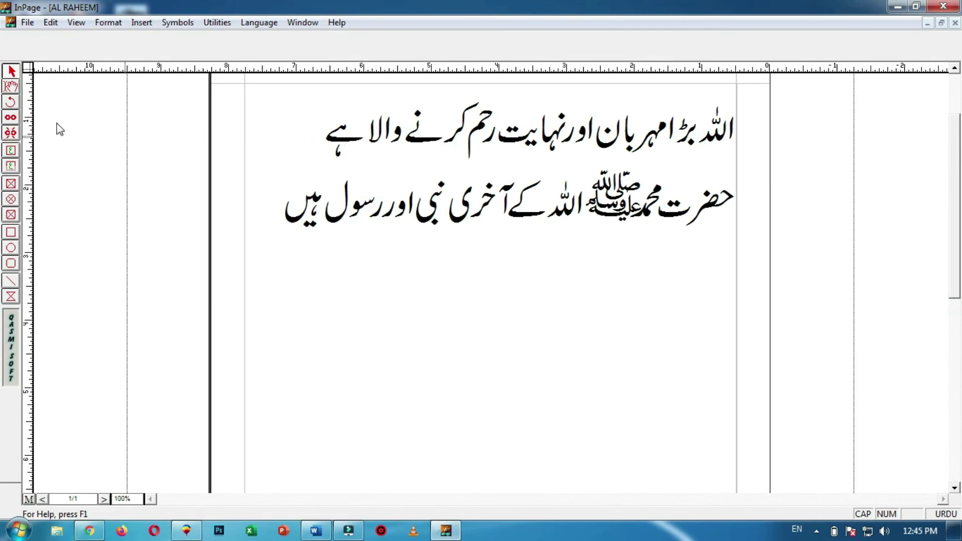
Switch to text editing in the Urdu text box and check whether the Export command is available.
{"action": "left_click", "coordinate": [27, 22]}
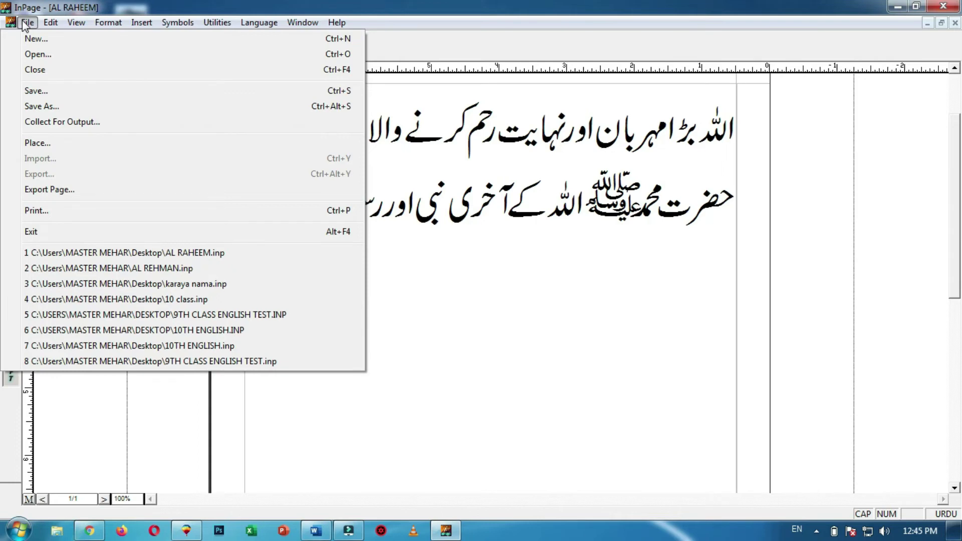
{"action": "left_click", "coordinate": [25, 24]}
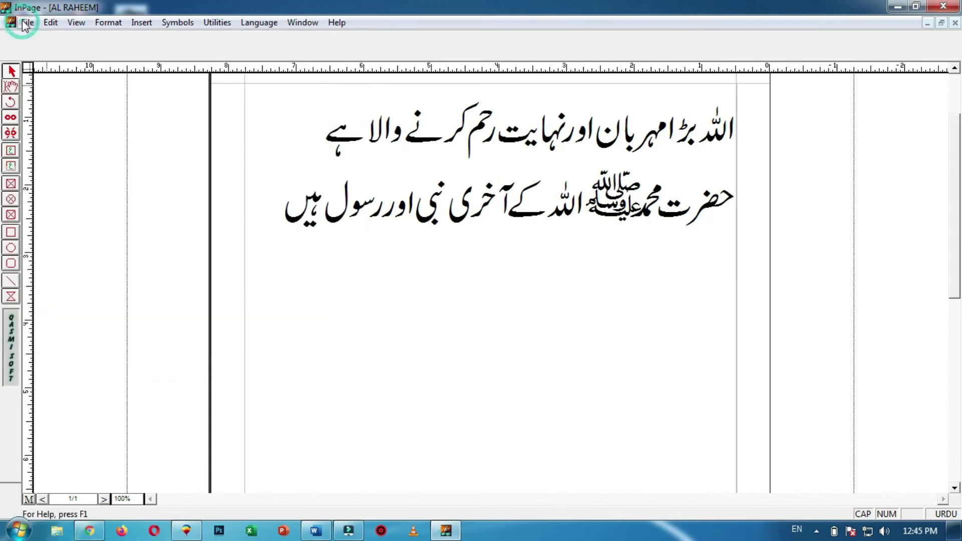
{"action": "left_click", "coordinate": [11, 86]}
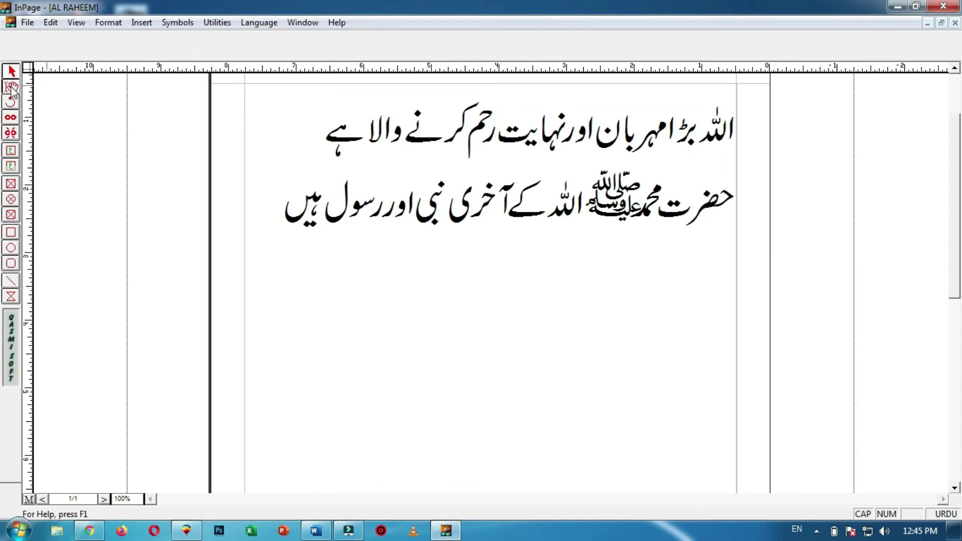
{"action": "left_click", "coordinate": [274, 201]}
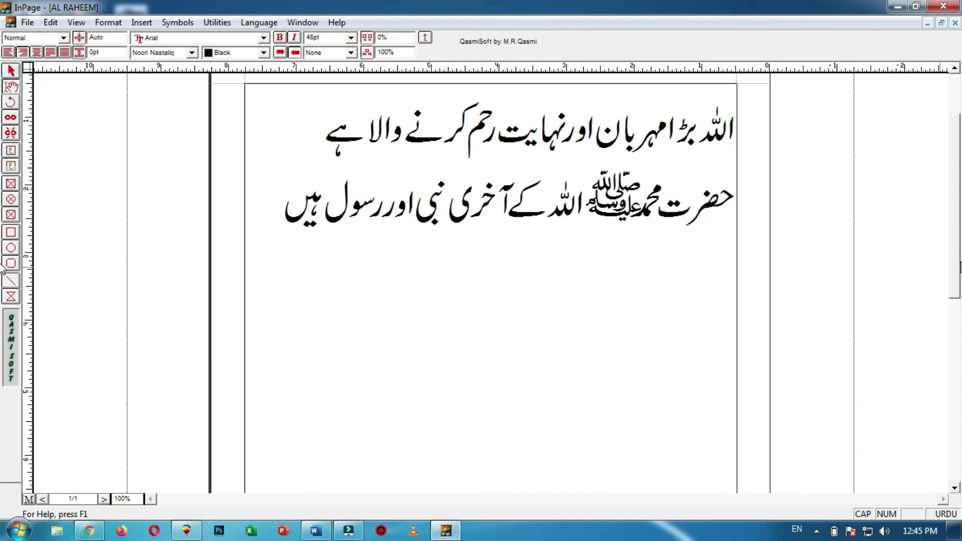
{"action": "scroll", "coordinate": [550, 306], "scroll_direction": "up", "scroll_amount": 1}
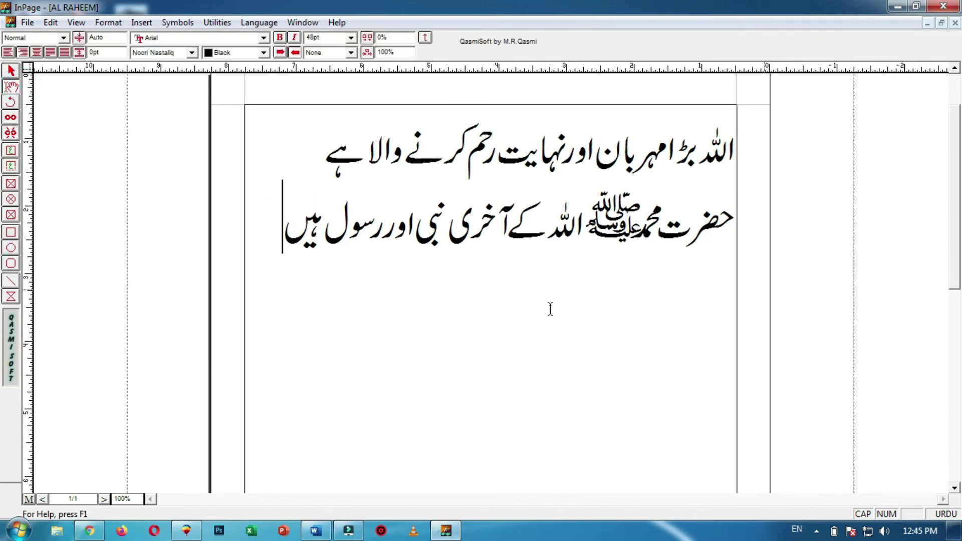
{"action": "left_click", "coordinate": [27, 22]}
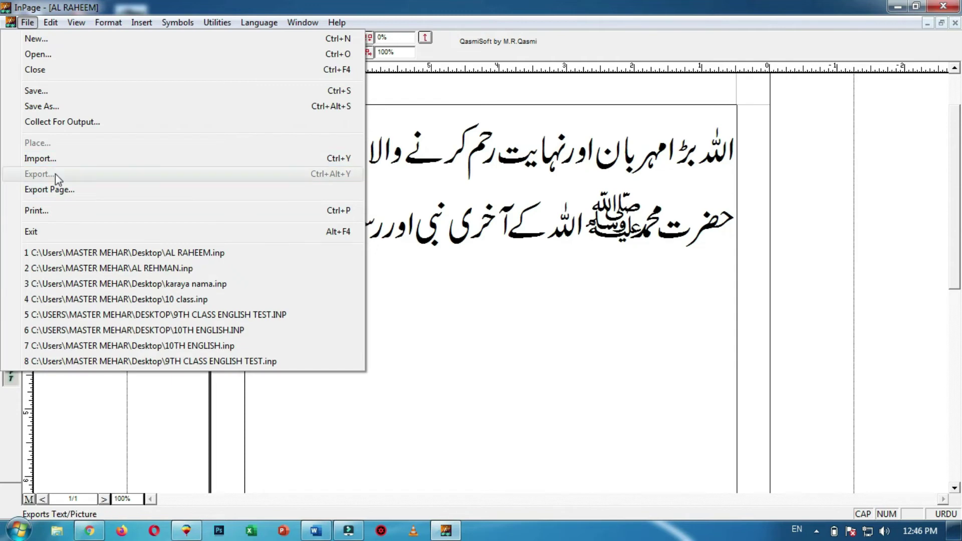
{"action": "left_click", "coordinate": [457, 319]}
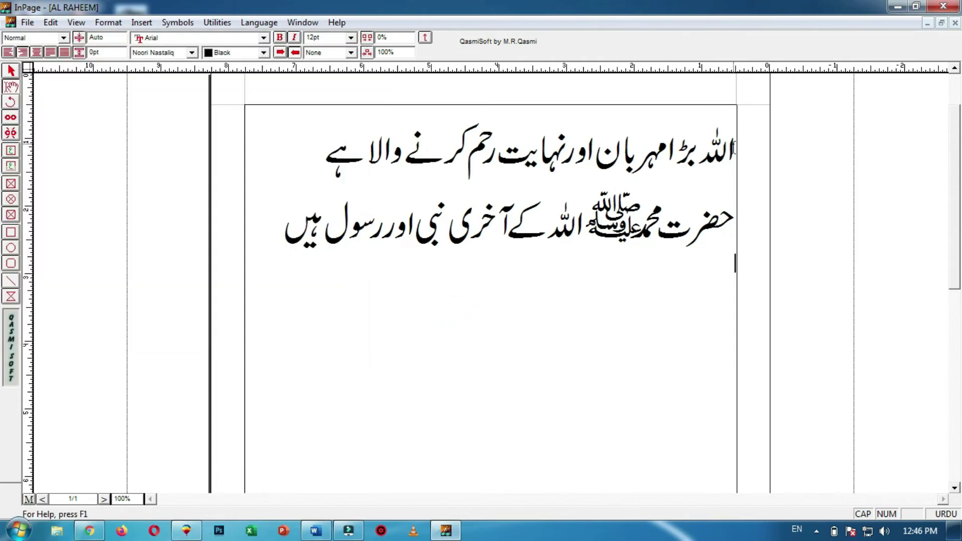
Duplicate the two Urdu lines directly below the originals in the same text box.
{"action": "key", "text": "ctrl+a"}
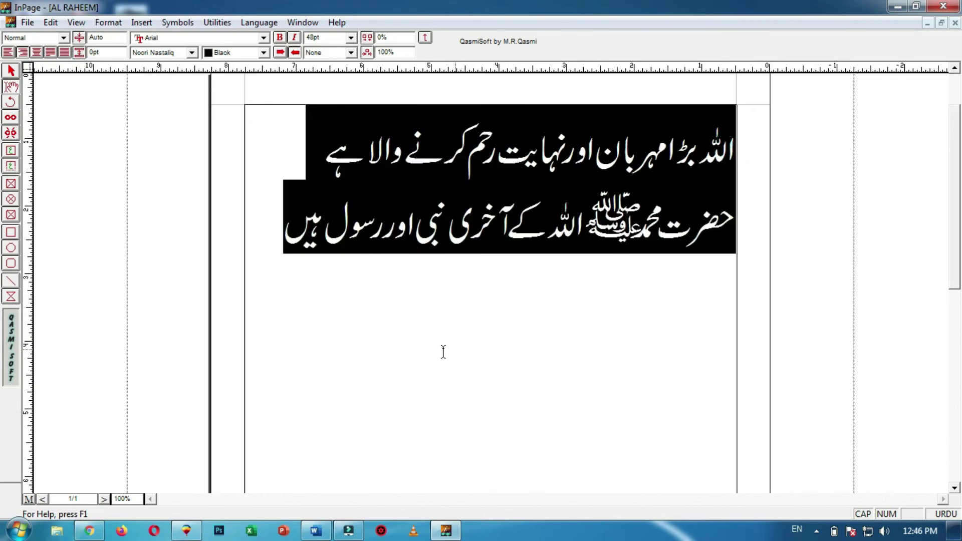
{"action": "left_click", "coordinate": [537, 309]}
{"action": "left_click_drag", "start_coordinate": [737, 146], "coordinate": [262, 226]}
{"action": "left_click", "coordinate": [320, 301]}
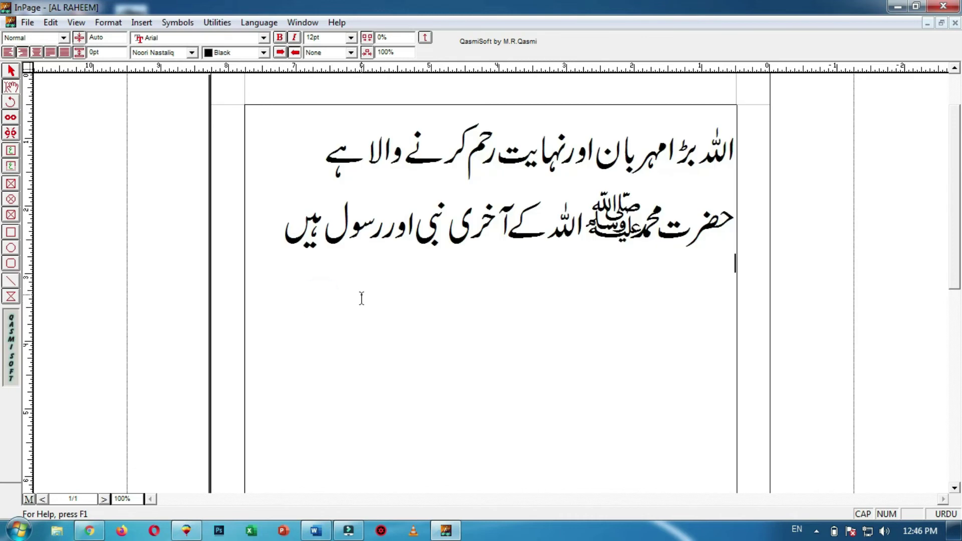
{"action": "type", "text": "اللہ بڑا مہربان اور نہایت رحم کرنے والا ہے حضرت محمد ﷺ اللہ کے آخری نبی اور رسول ہیں"}
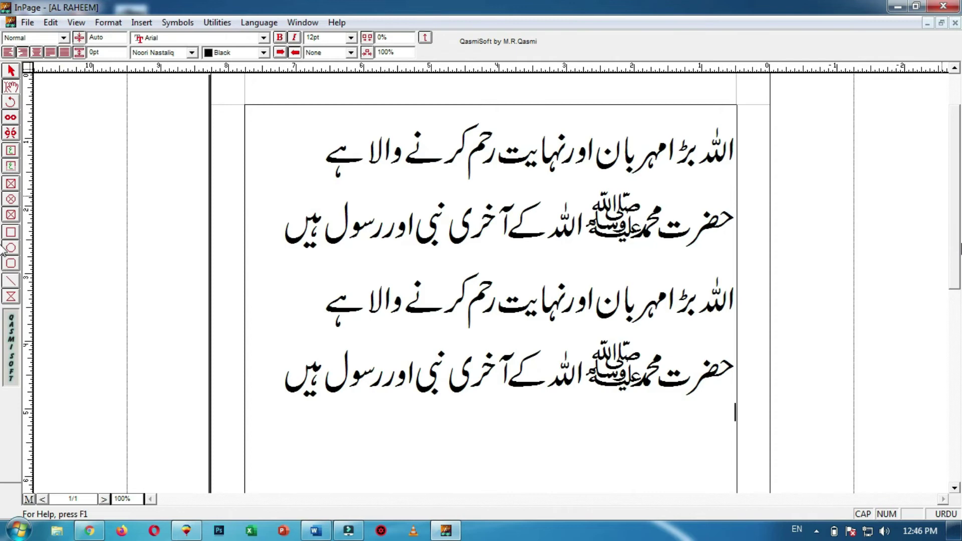
Export all the Urdu text to the Desktop as a text file named FOR USE IMPORT.
{"action": "key", "text": "ctrl+a"}
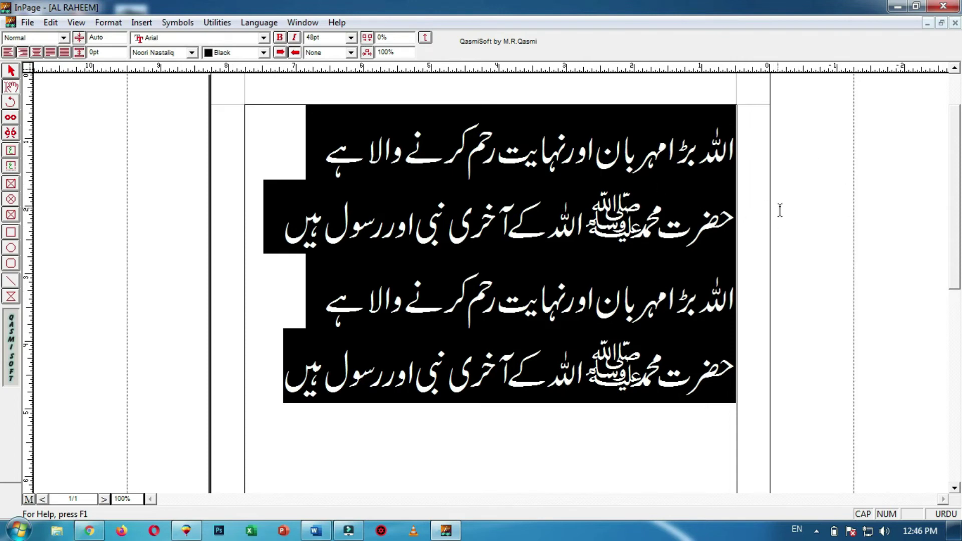
{"action": "left_click", "coordinate": [27, 22]}
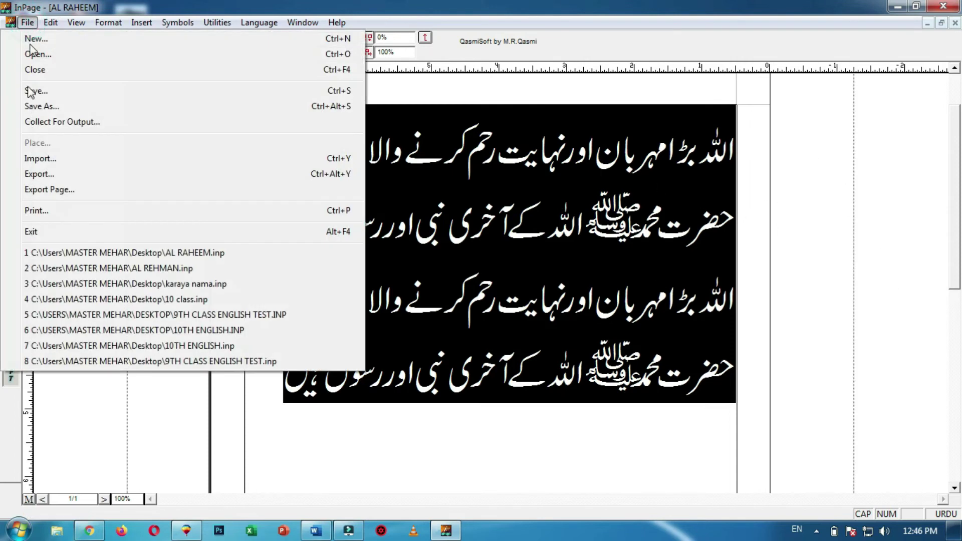
{"action": "left_click", "coordinate": [39, 176]}
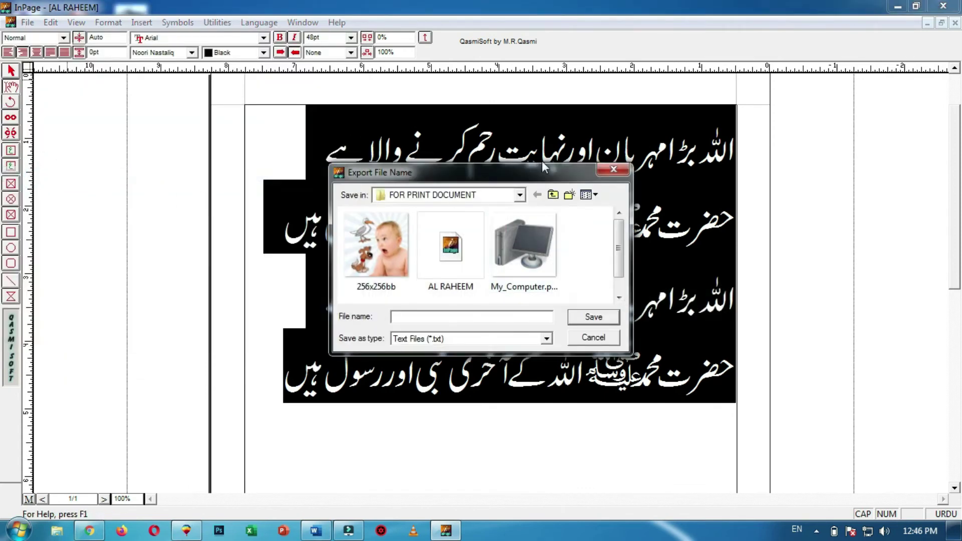
{"action": "left_click", "coordinate": [520, 195]}
{"action": "left_click", "coordinate": [421, 212]}
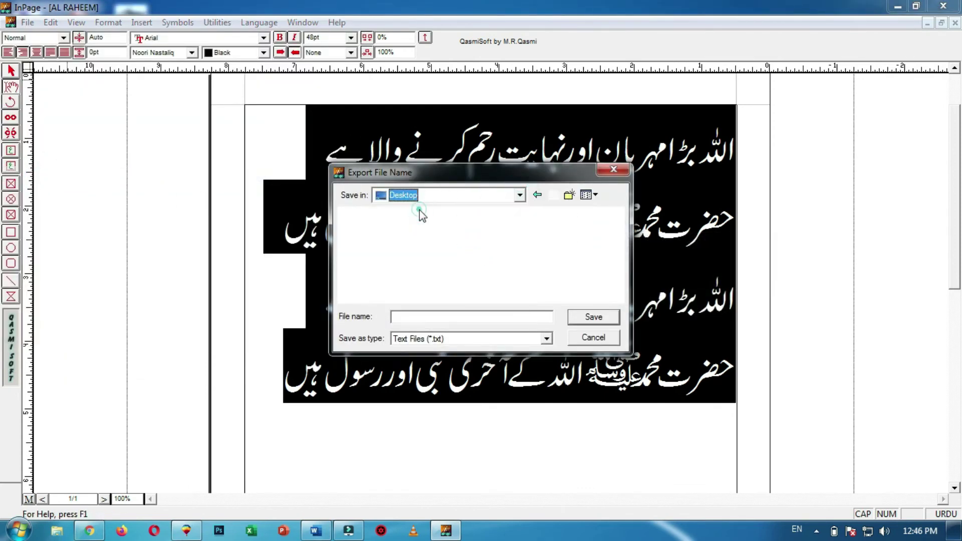
{"action": "left_click", "coordinate": [422, 315]}
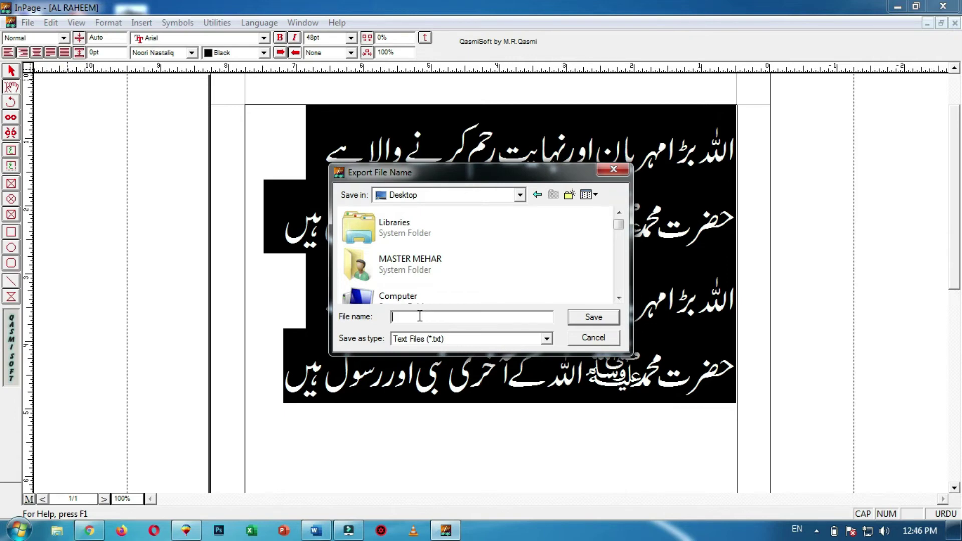
{"action": "type", "text": "FOR USE IMPORT"}
{"action": "left_click", "coordinate": [604, 317]}
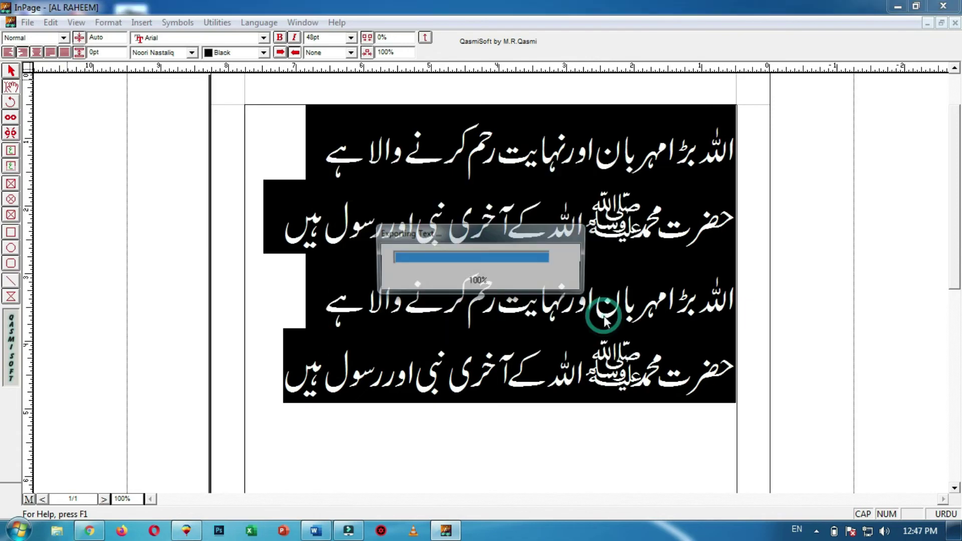
Check the exported FOR USE IMPORT file on the Desktop and return to the InPage document.
{"action": "left_click", "coordinate": [899, 6]}
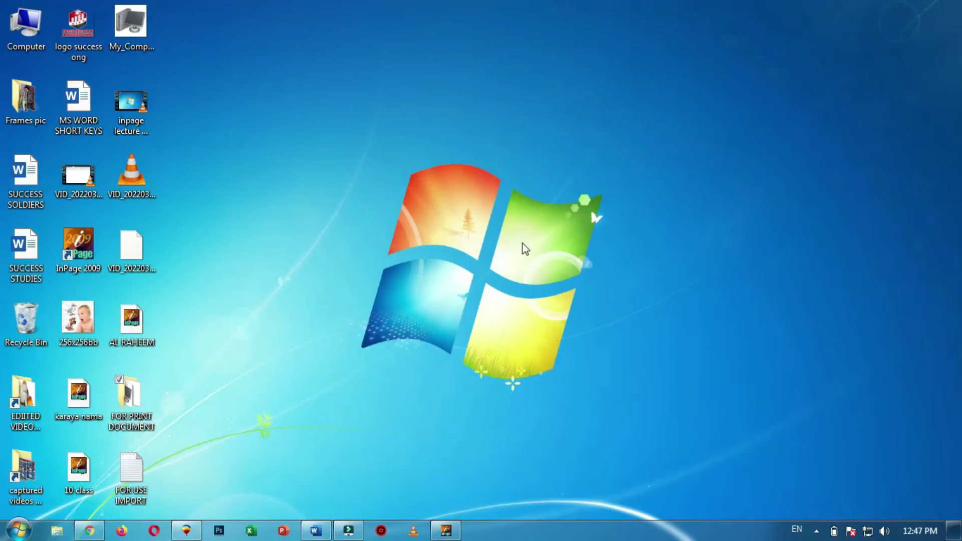
{"action": "left_click", "coordinate": [142, 481]}
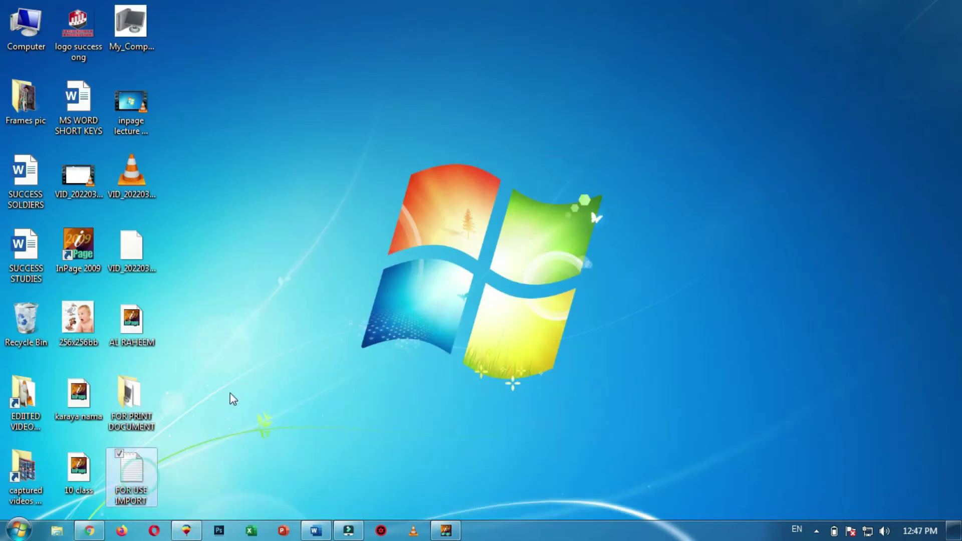
{"action": "double_click", "coordinate": [140, 485]}
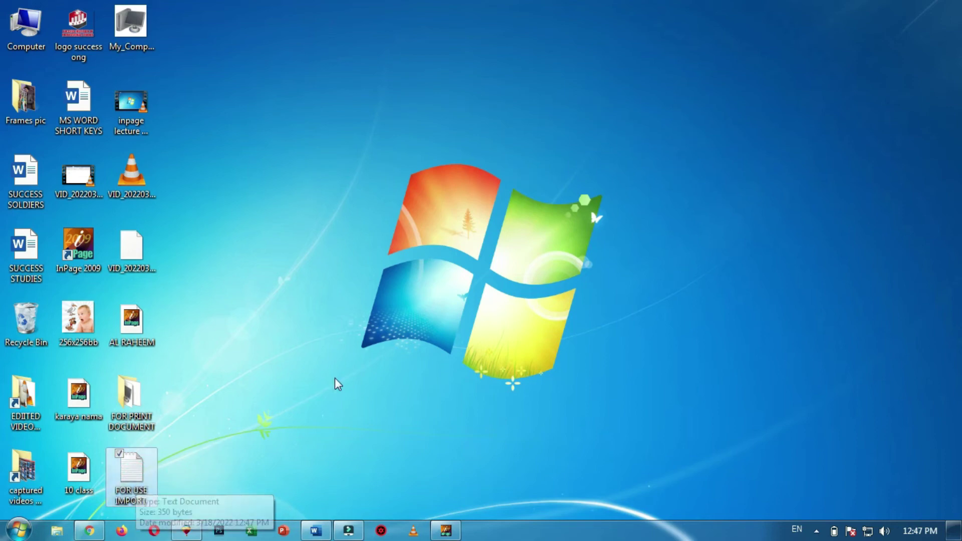
{"action": "left_click", "coordinate": [448, 531]}
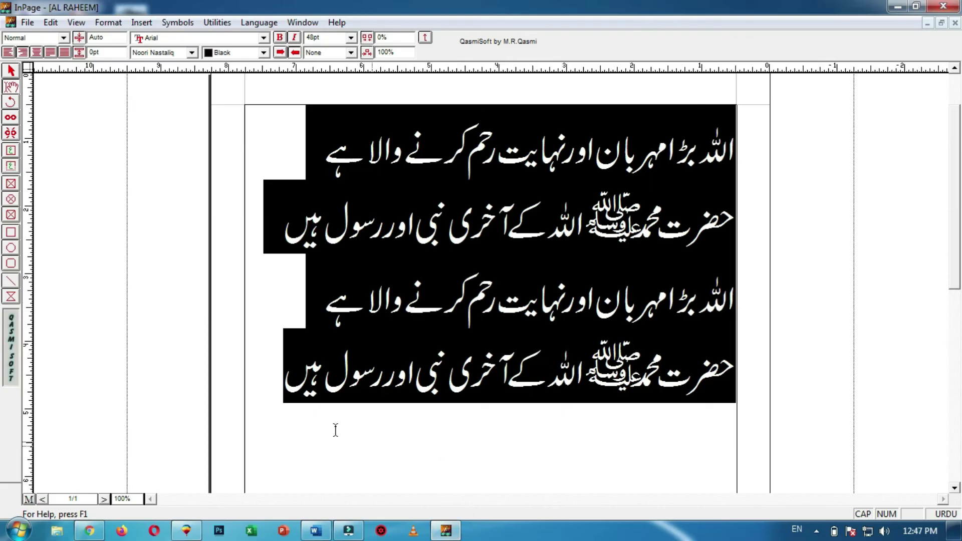
Create a new one-page A4 portrait document with 0.5" margins, one column and right-to-left direction.
{"action": "left_click", "coordinate": [278, 388]}
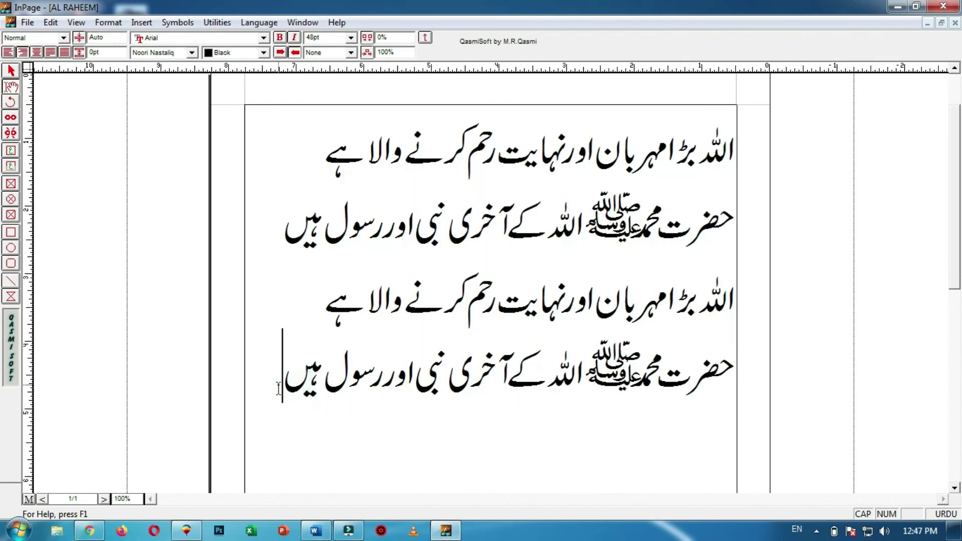
{"action": "key", "text": "ctrl+n"}
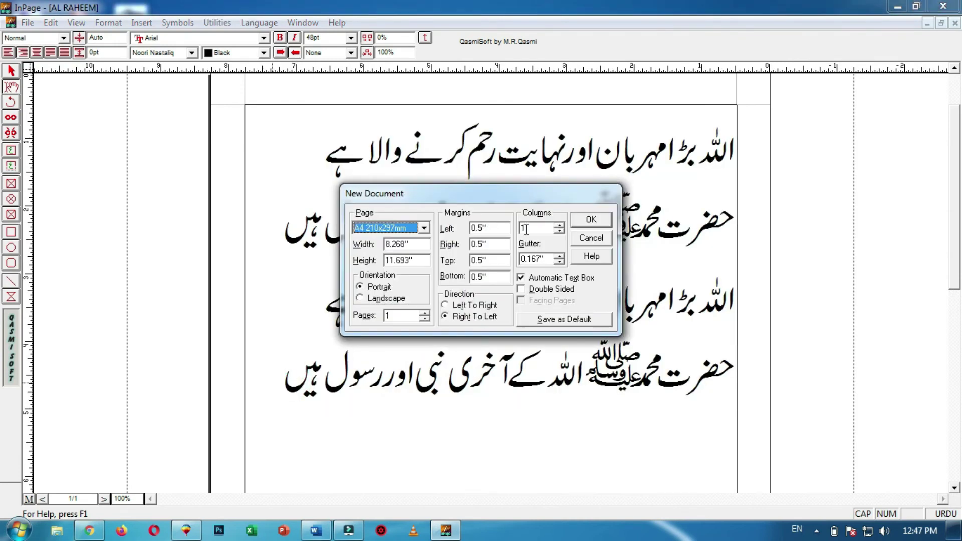
{"action": "left_click", "coordinate": [601, 219]}
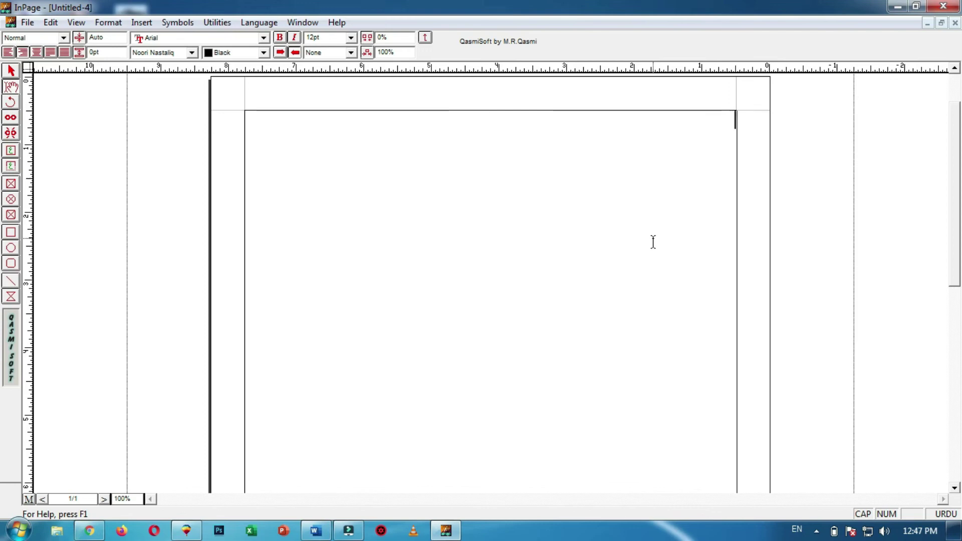
Import the FOR USE IMPORT text file from the Desktop into the new document.
{"action": "left_click", "coordinate": [25, 21]}
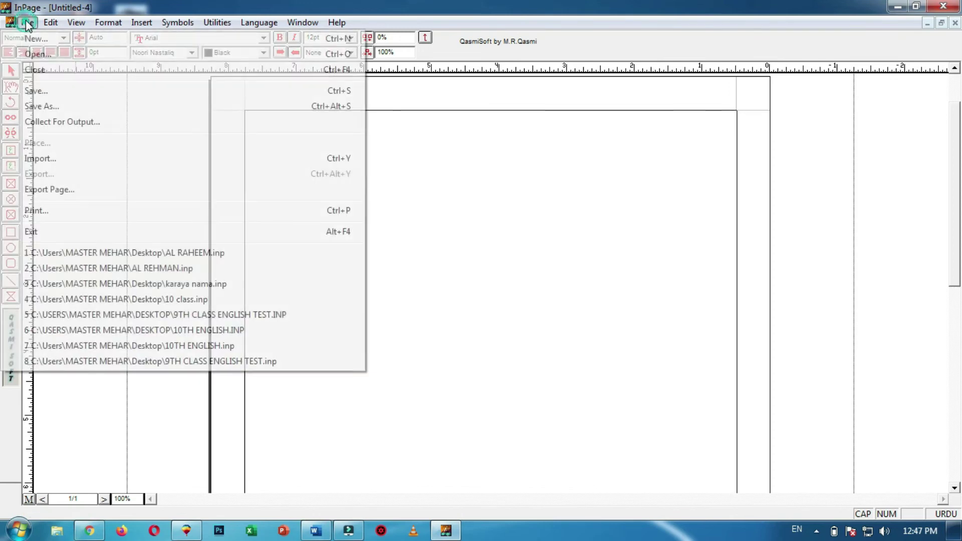
{"action": "left_click", "coordinate": [46, 158]}
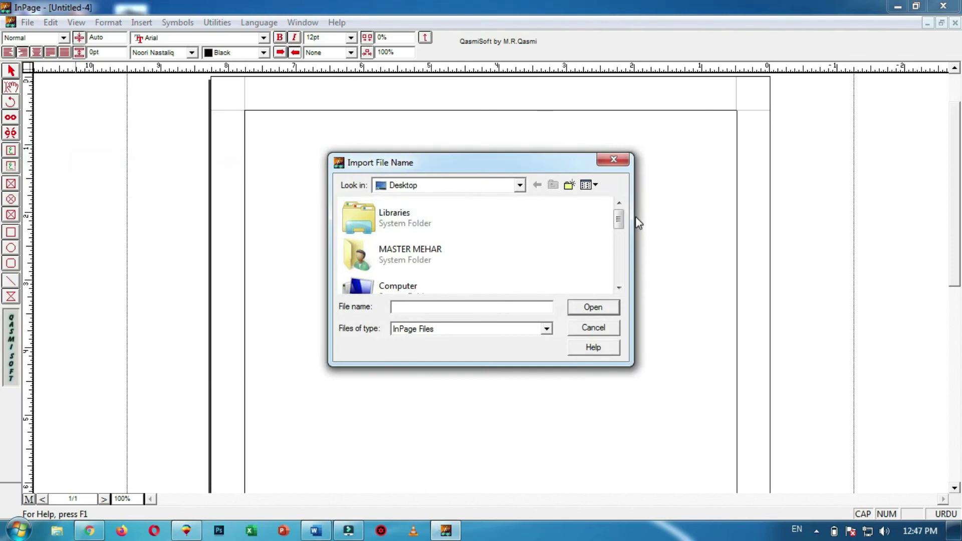
{"action": "left_click_drag", "start_coordinate": [619, 221], "coordinate": [627, 276]}
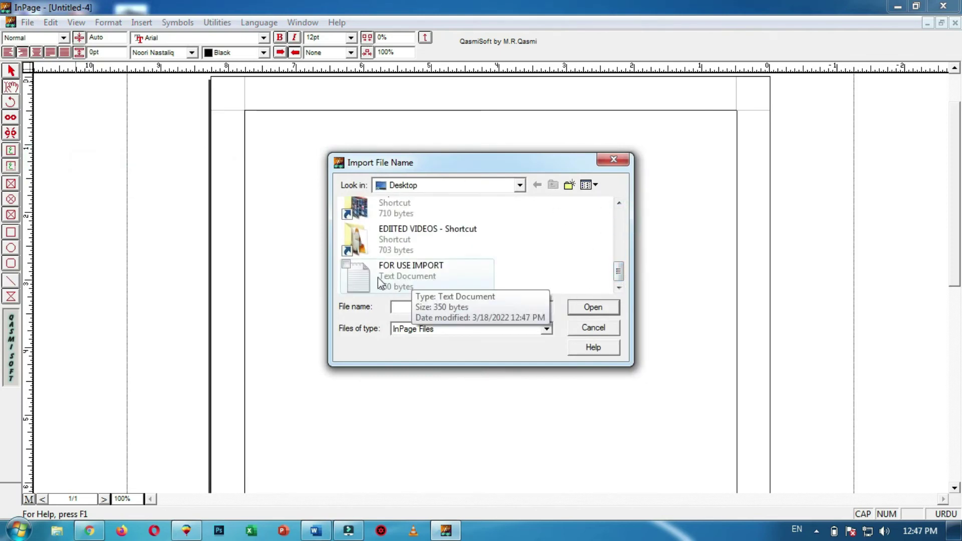
{"action": "left_click", "coordinate": [417, 273]}
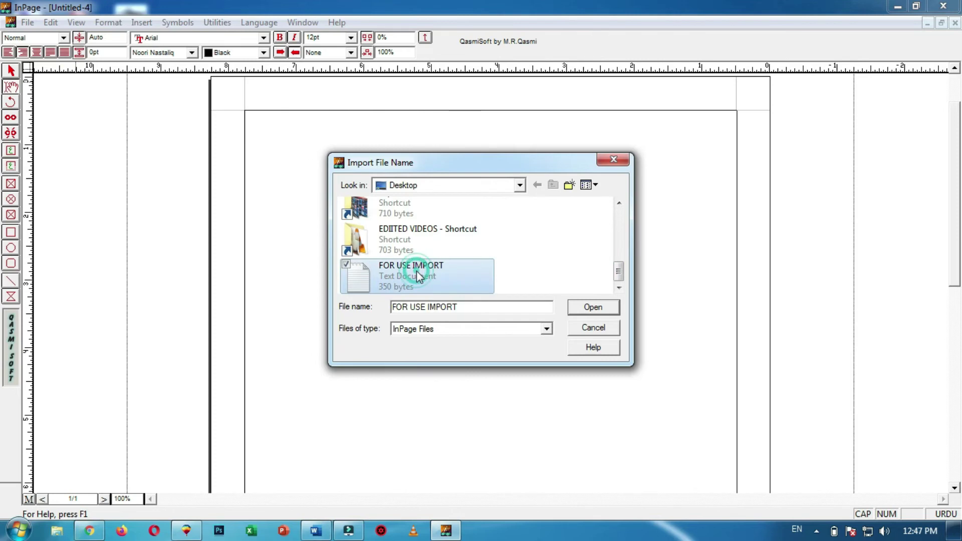
{"action": "left_click", "coordinate": [593, 308]}
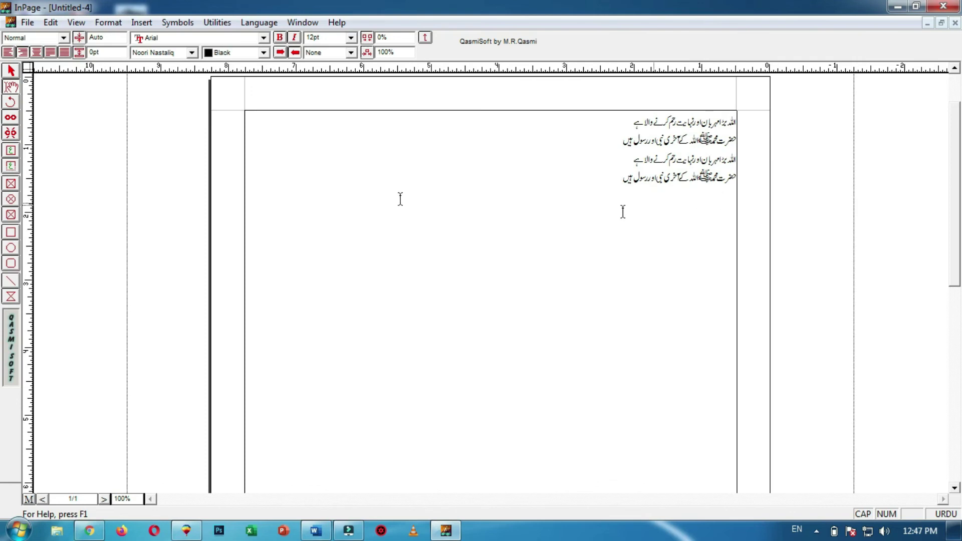
Close the untitled document without saving it and return to AL RAHEEM.
{"action": "left_click", "coordinate": [27, 22]}
{"action": "left_click", "coordinate": [58, 72]}
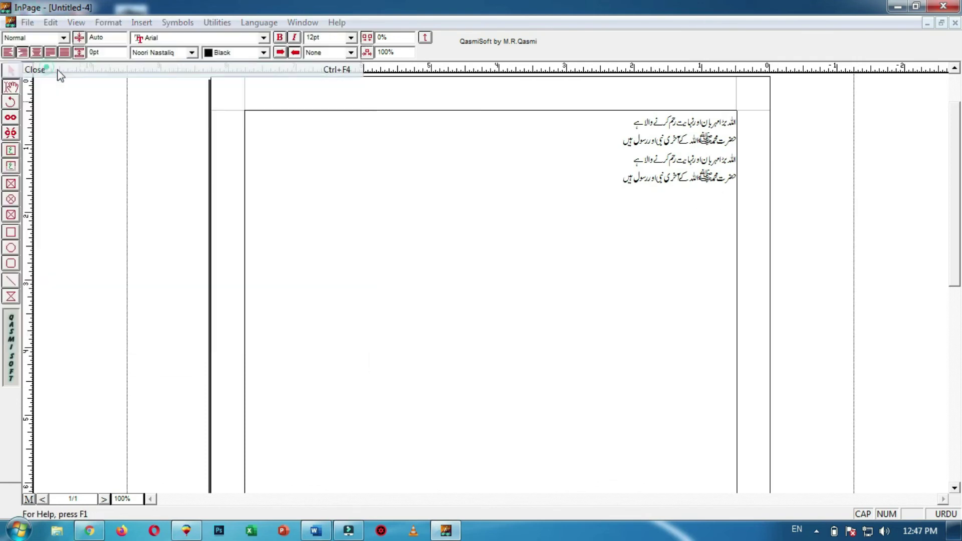
{"action": "left_click", "coordinate": [493, 295]}
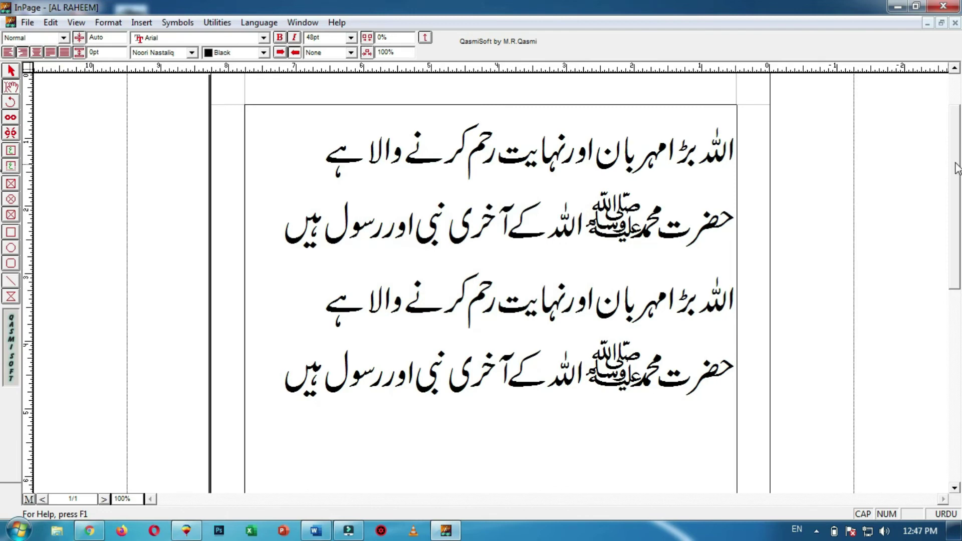
{"action": "scroll", "coordinate": [956, 166], "scroll_direction": "up", "scroll_amount": 3}
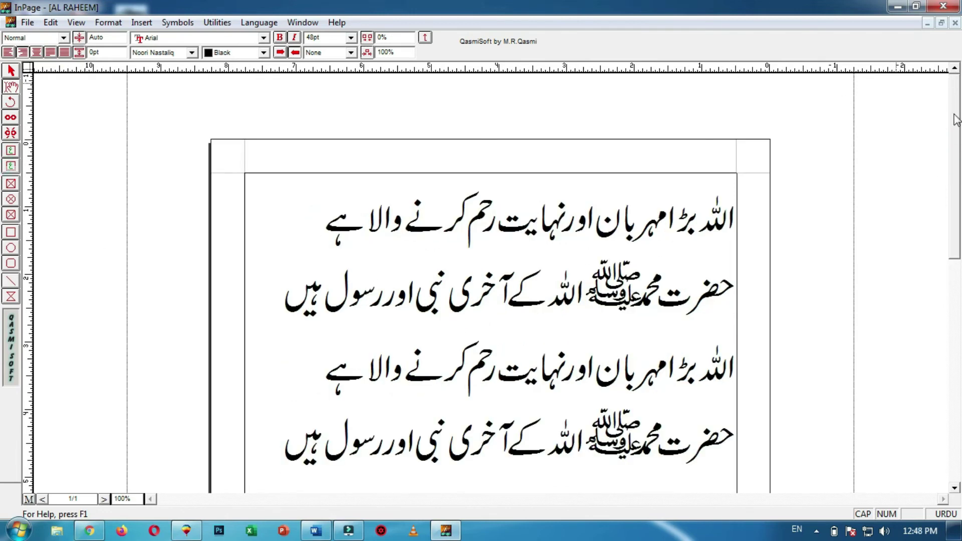
{"action": "scroll", "coordinate": [954, 118], "scroll_direction": "down", "scroll_amount": 3}
{"action": "left_click", "coordinate": [275, 370]}
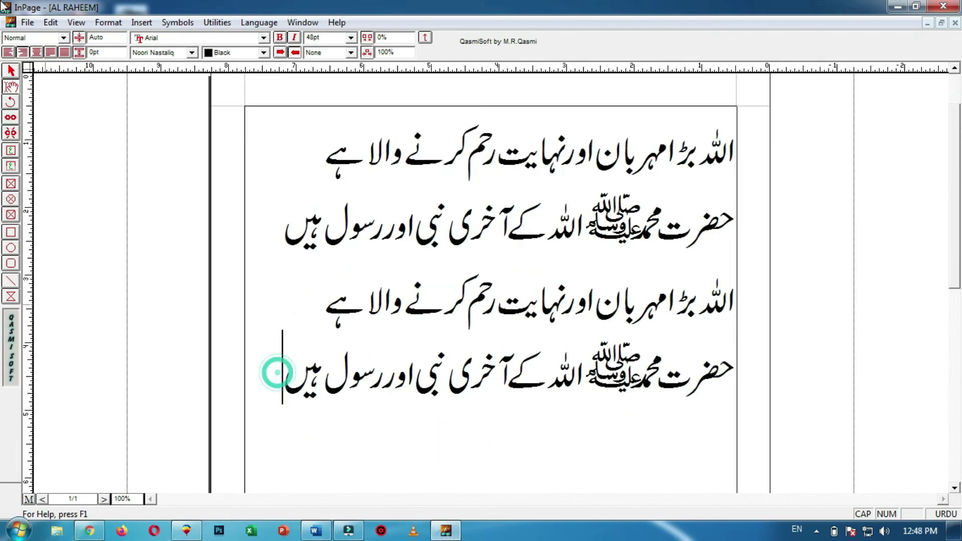
{"action": "left_click", "coordinate": [27, 22]}
{"action": "left_click", "coordinate": [27, 23]}
{"action": "left_click", "coordinate": [11, 22]}
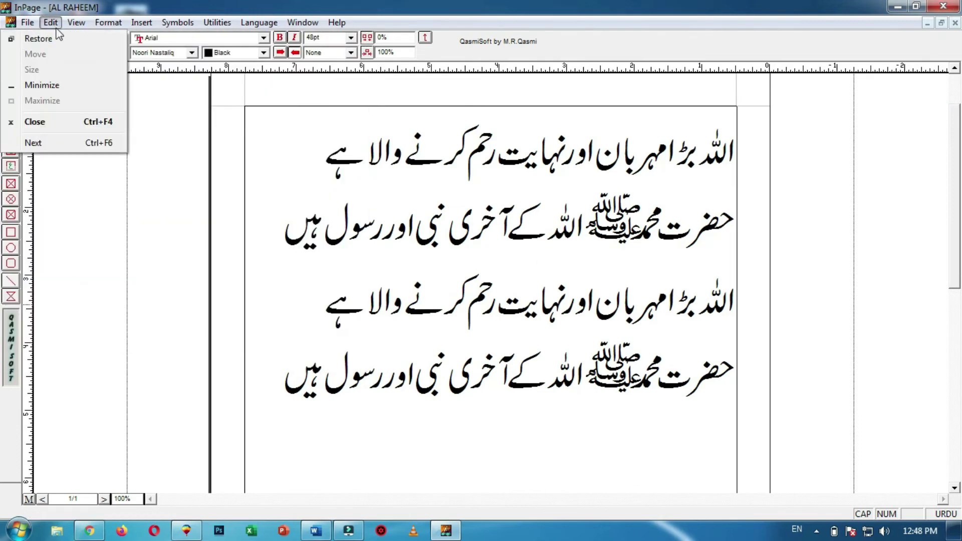
Export page 1 of AL RAHEEM to the Desktop as a CompuServe Bitmap picture named EXPORT PAGE.
{"action": "left_click", "coordinate": [27, 22]}
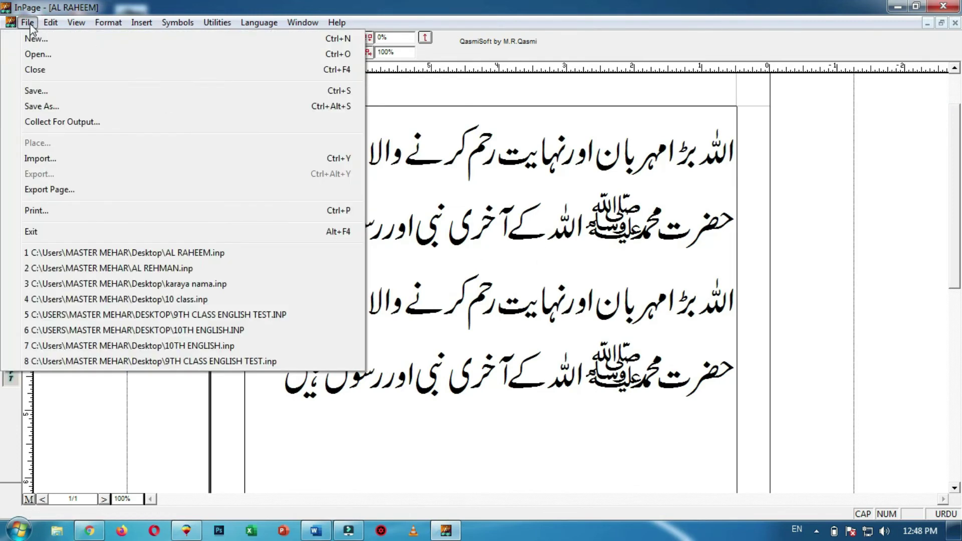
{"action": "left_click", "coordinate": [75, 195]}
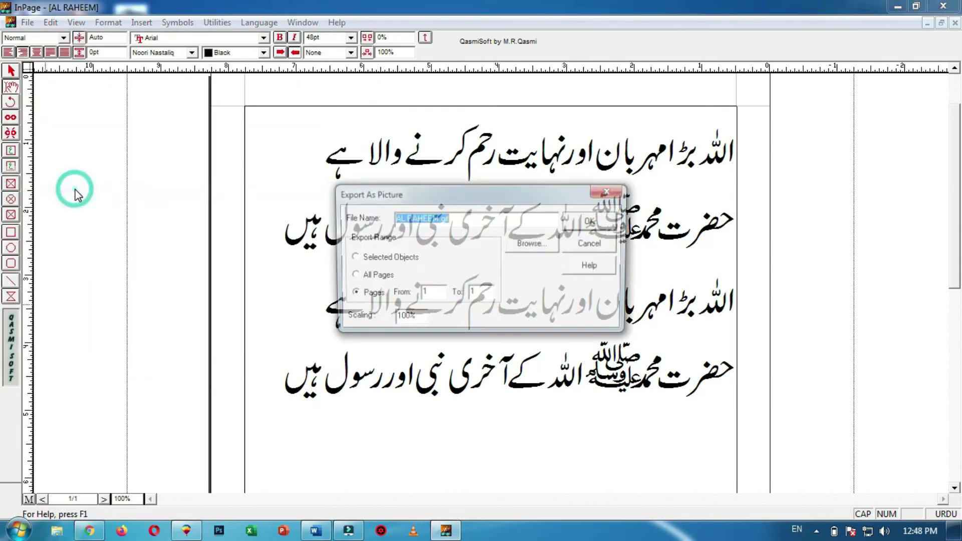
{"action": "left_click_drag", "start_coordinate": [467, 196], "coordinate": [463, 151]}
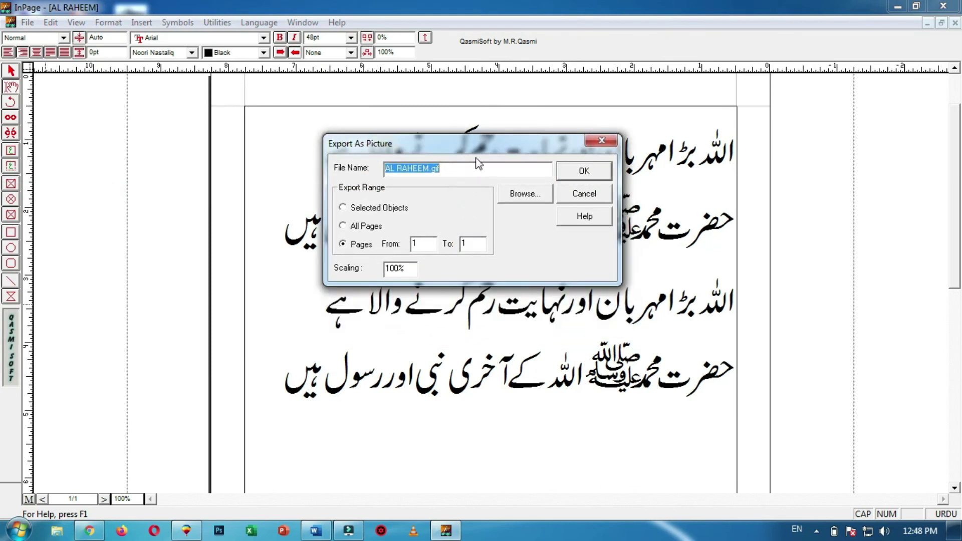
{"action": "left_click", "coordinate": [533, 197]}
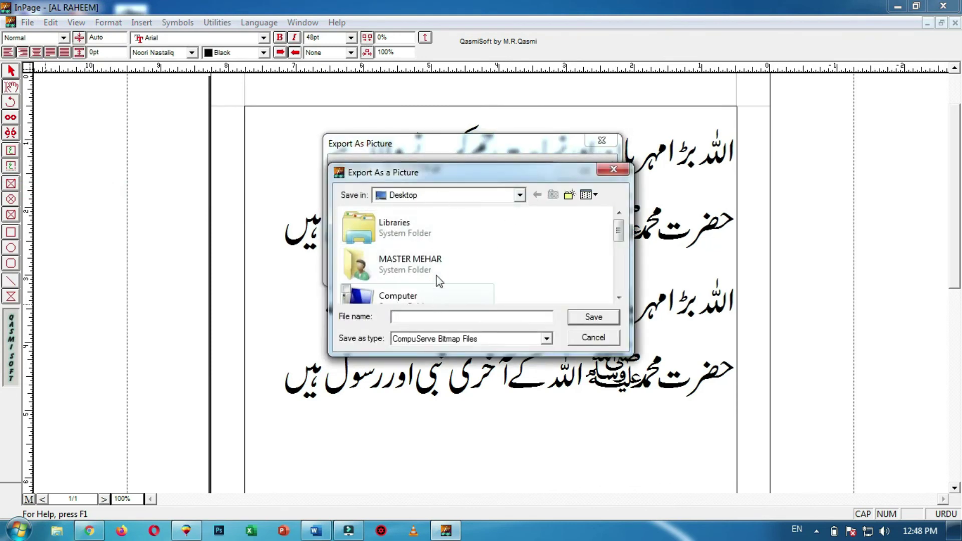
{"action": "left_click_drag", "start_coordinate": [447, 173], "coordinate": [439, 150]}
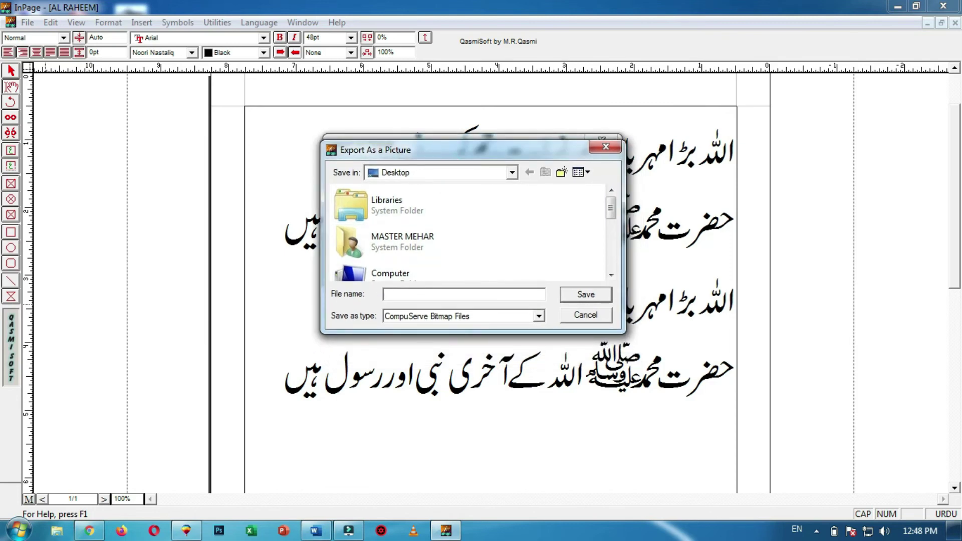
{"action": "type", "text": "EXPORT PAGE"}
{"action": "left_click", "coordinate": [606, 297]}
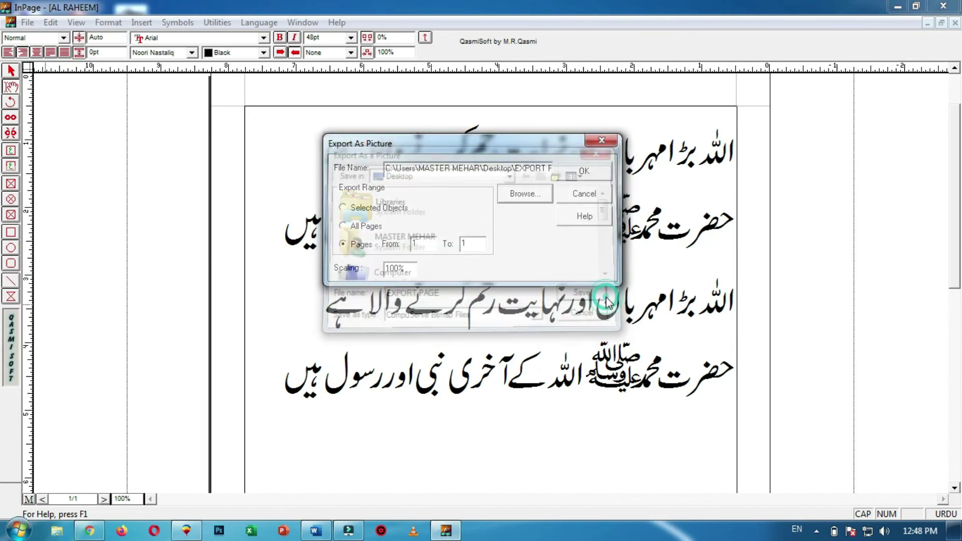
{"action": "left_click", "coordinate": [596, 173]}
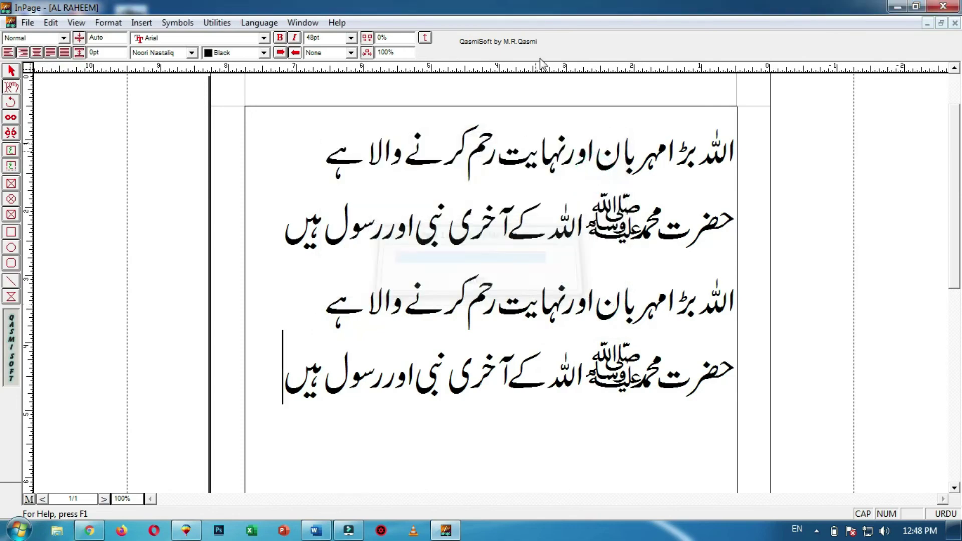
Open the exported EXPORT PAGE picture from the Desktop, enlarge it to check it, and return to the InPage document.
{"action": "left_click", "coordinate": [896, 7]}
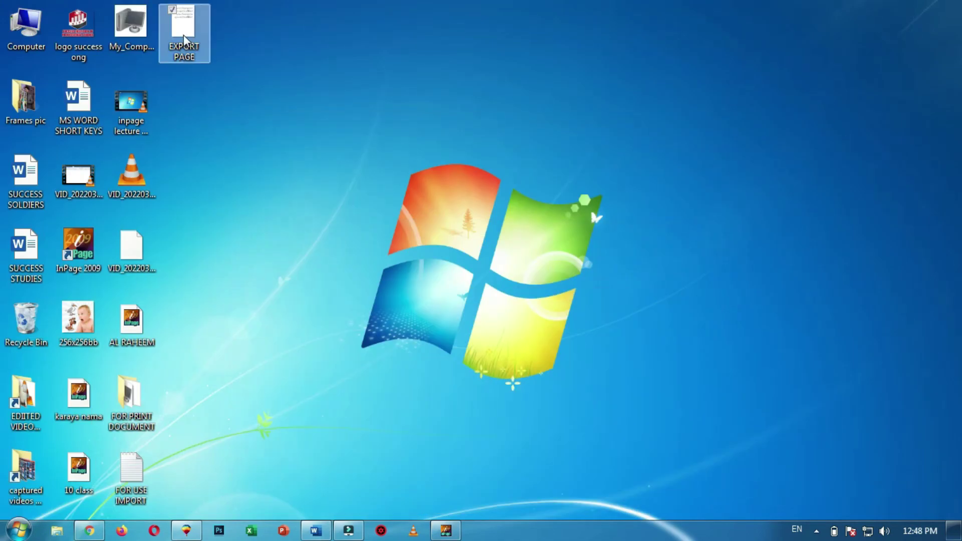
{"action": "double_click", "coordinate": [184, 35]}
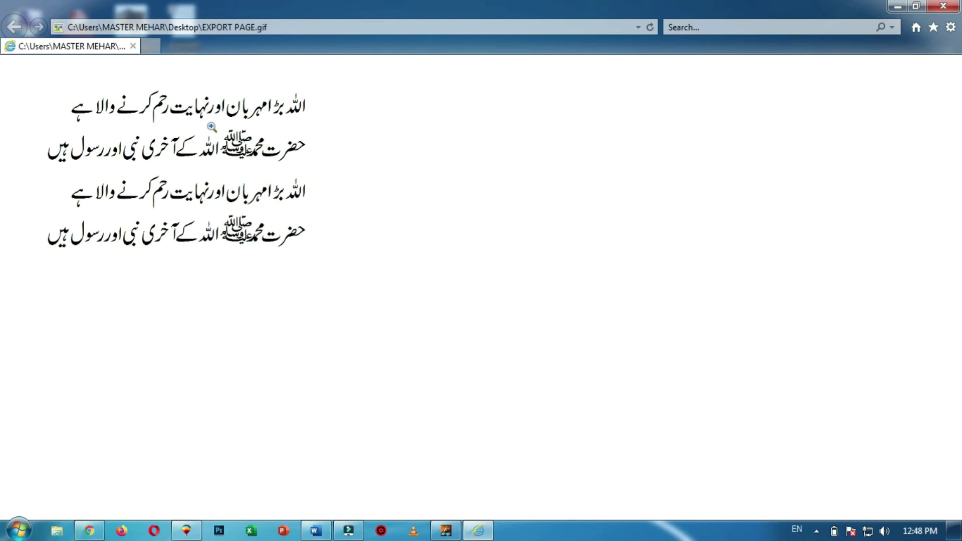
{"action": "left_click", "coordinate": [212, 126]}
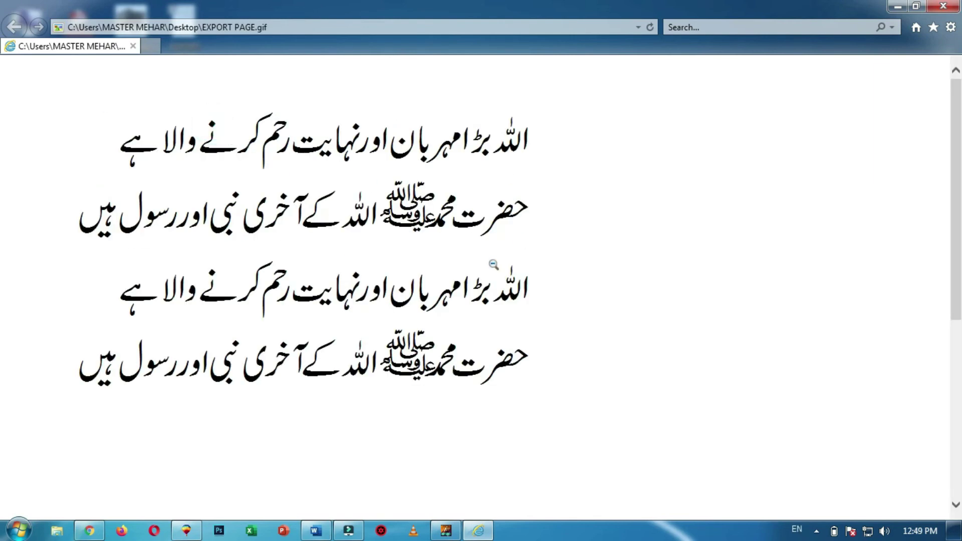
{"action": "left_click", "coordinate": [943, 5]}
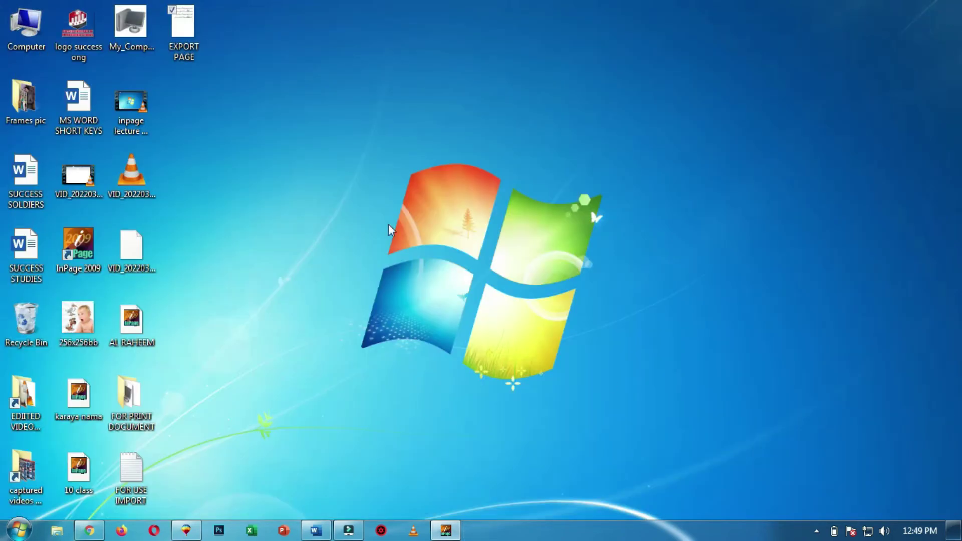
{"action": "left_click", "coordinate": [446, 531]}
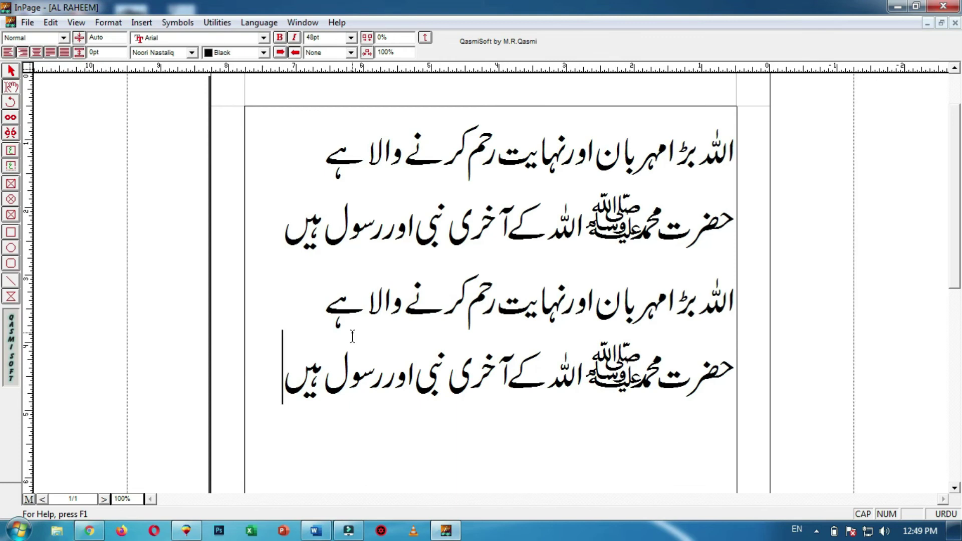
{"action": "left_click", "coordinate": [27, 23]}
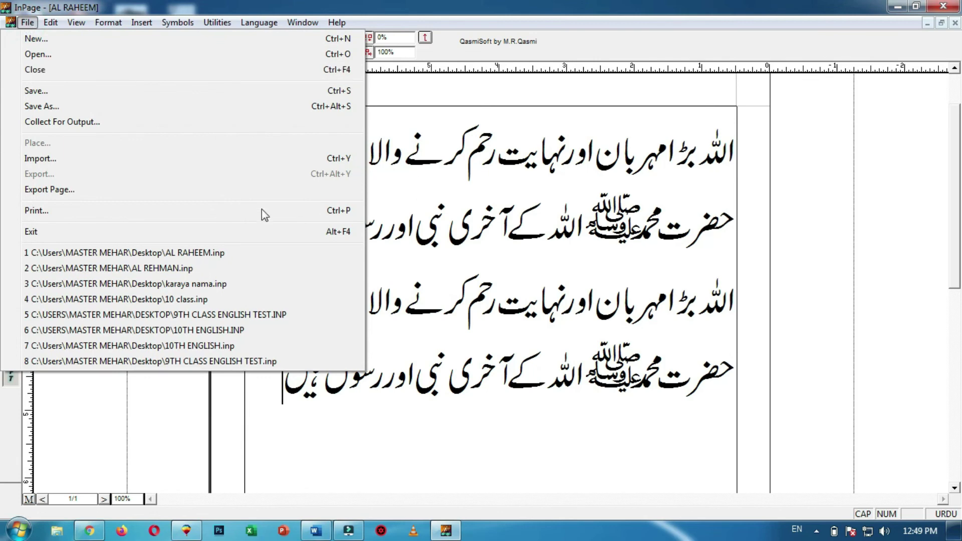
{"action": "left_click", "coordinate": [471, 224]}
{"action": "left_click", "coordinate": [28, 22]}
{"action": "left_click", "coordinate": [435, 302]}
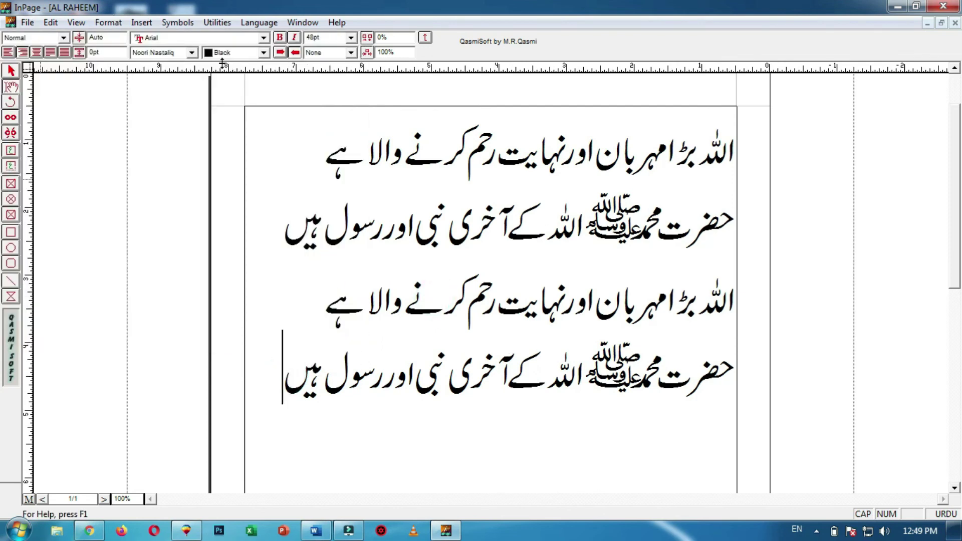
Review the print settings and the Send To OneNote 2016 printer's layout properties, and leave without printing.
{"action": "left_click", "coordinate": [29, 22]}
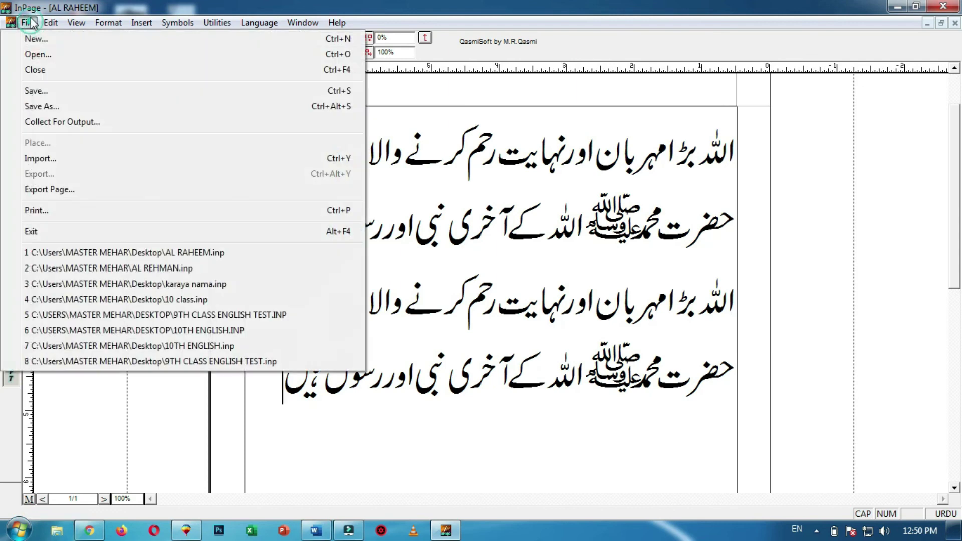
{"action": "left_click", "coordinate": [103, 214]}
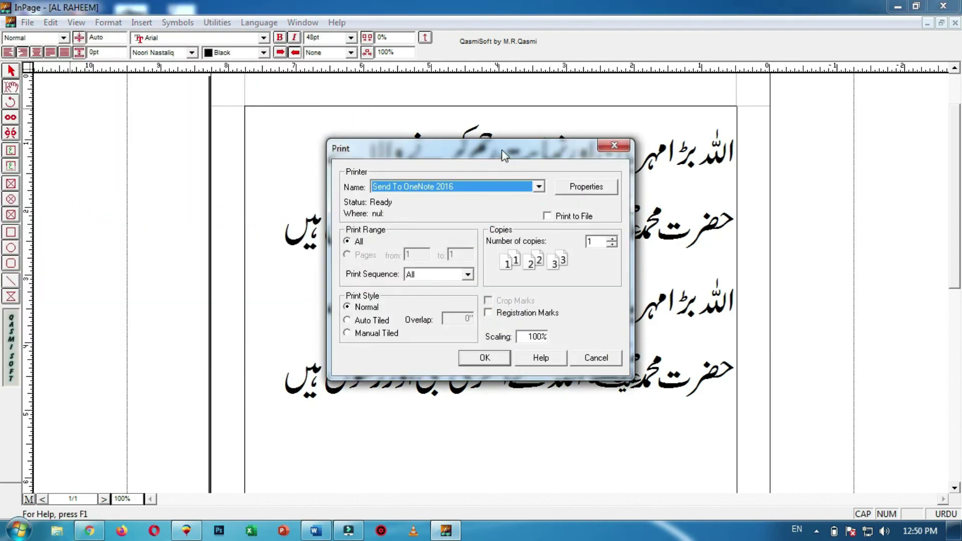
{"action": "left_click_drag", "start_coordinate": [501, 150], "coordinate": [316, 101]}
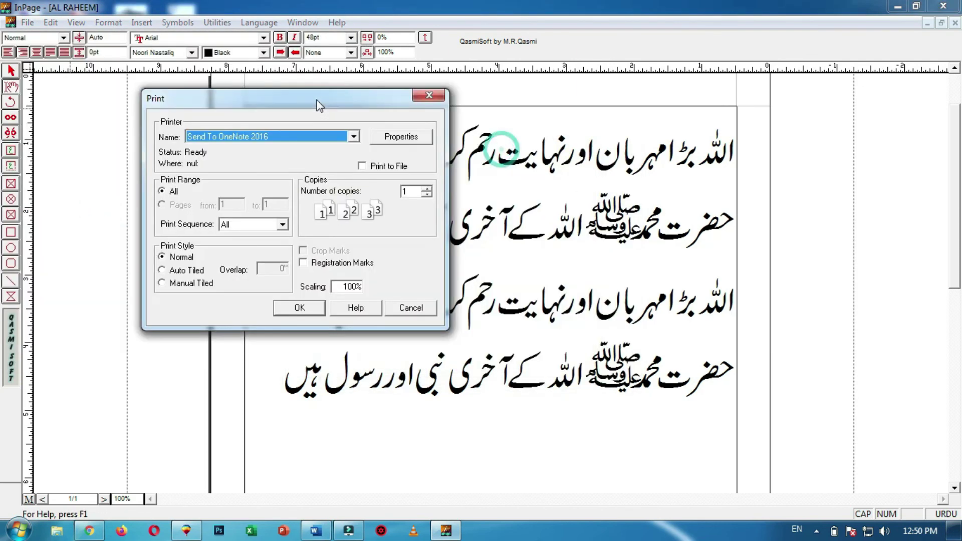
{"action": "left_click", "coordinate": [353, 136]}
{"action": "left_click", "coordinate": [353, 136]}
{"action": "left_click", "coordinate": [414, 137]}
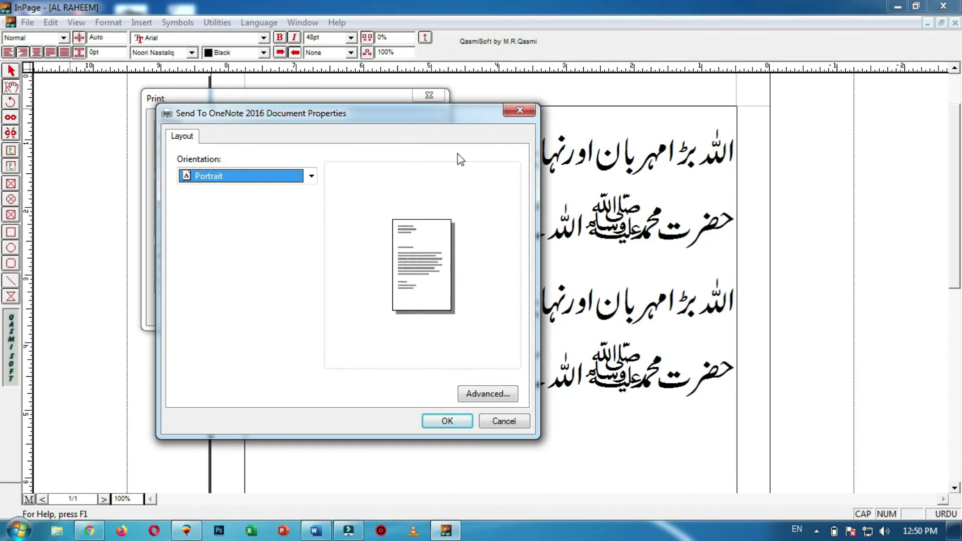
{"action": "left_click", "coordinate": [462, 420]}
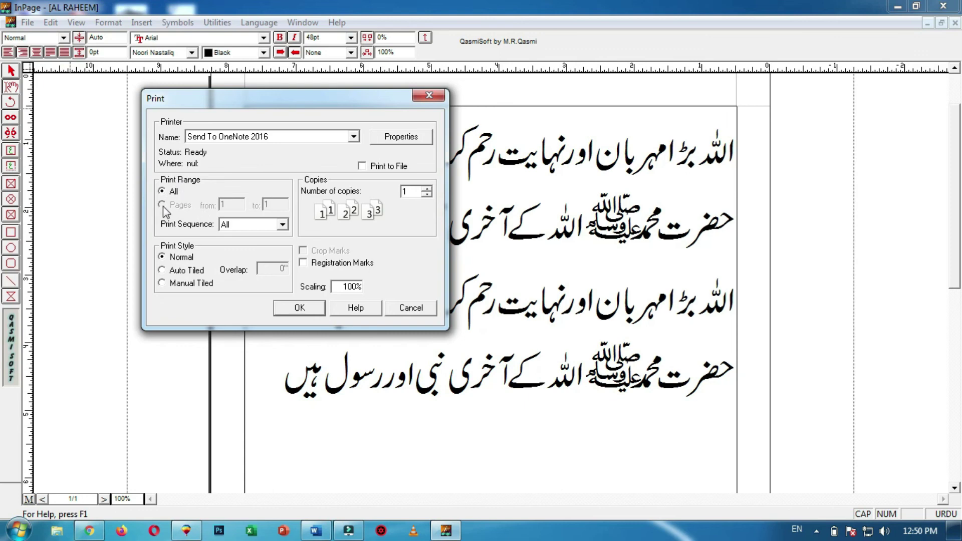
{"action": "left_click", "coordinate": [404, 309]}
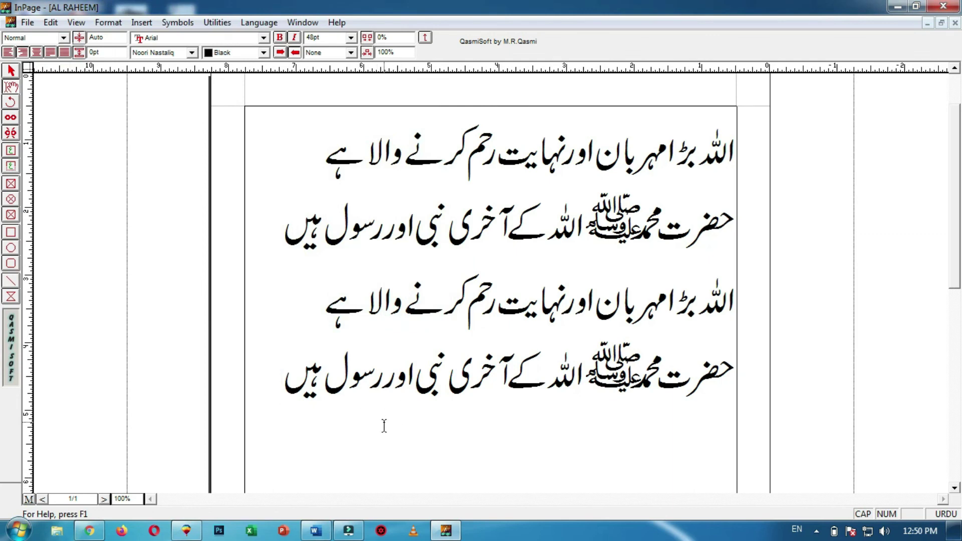
Insert 3 additional pages into the AL RAHEEM document.
{"action": "key", "text": "ctrl+shift+i"}
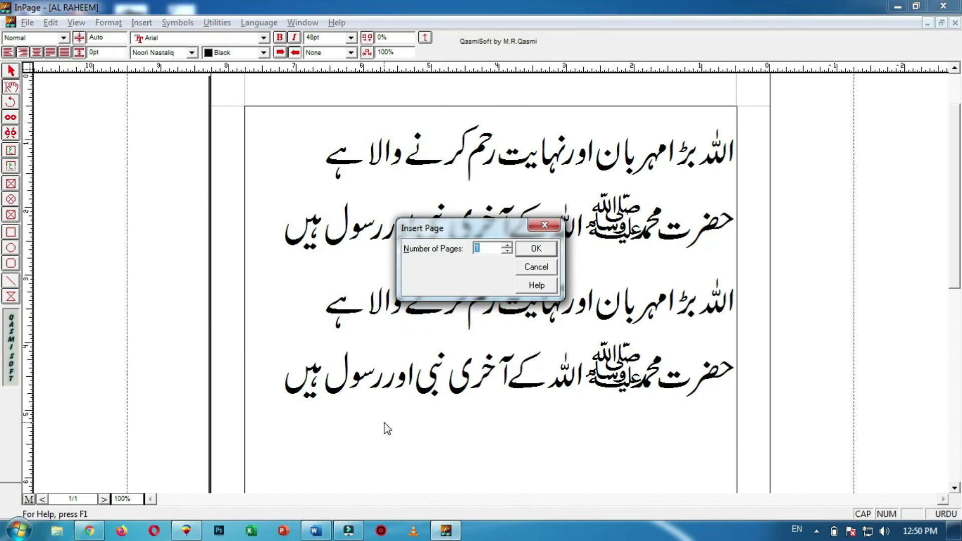
{"action": "type", "text": "3"}
{"action": "left_click", "coordinate": [540, 249]}
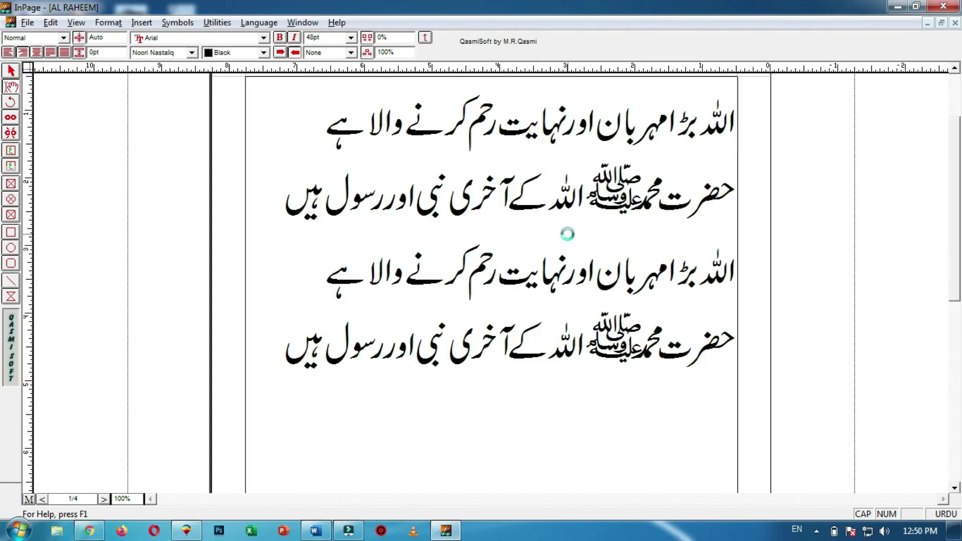
Print only pages 1 to 2 of the document on the Send To OneNote 2016 printer.
{"action": "key", "text": "ctrl+p"}
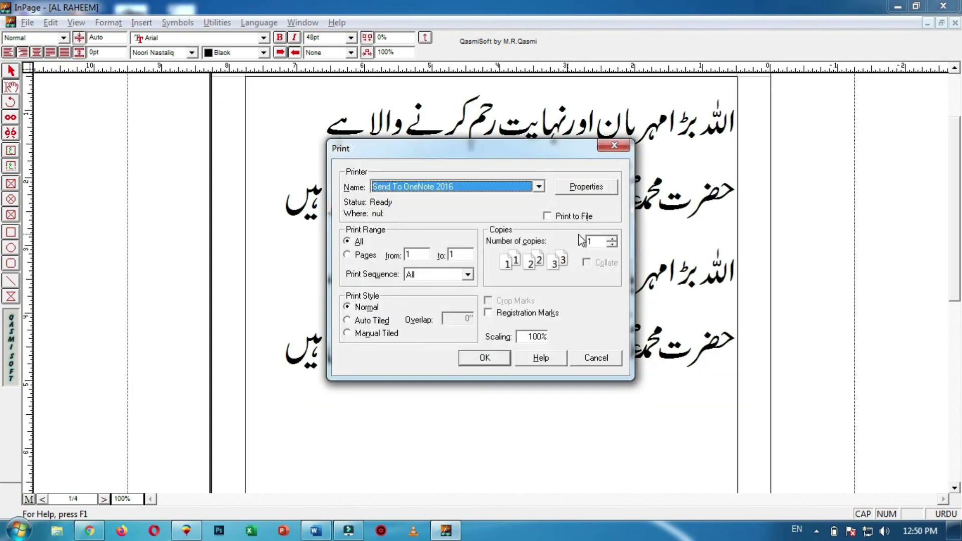
{"action": "left_click", "coordinate": [349, 257]}
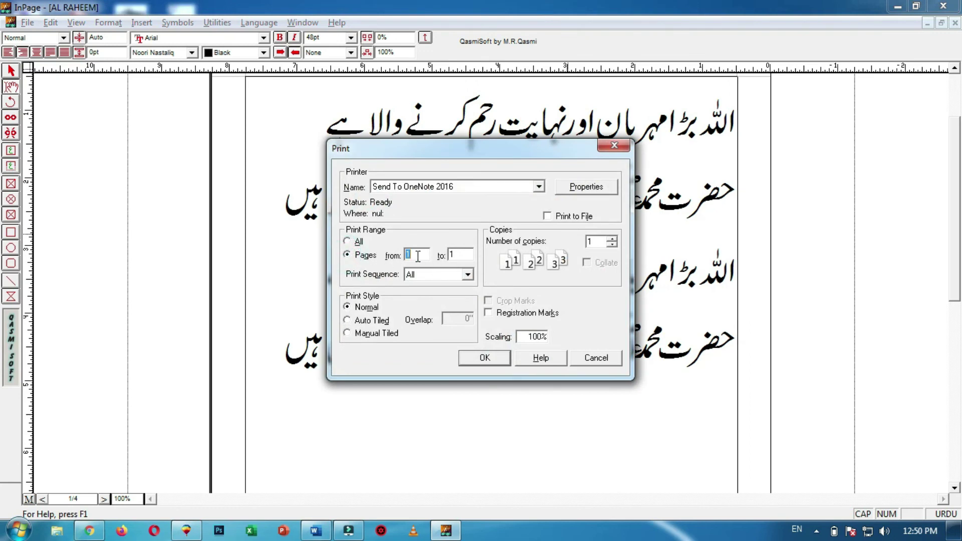
{"action": "left_click", "coordinate": [457, 258]}
{"action": "key", "text": "BackSpace"}
{"action": "type", "text": "2"}
{"action": "left_click_drag", "start_coordinate": [472, 154], "coordinate": [465, 152]}
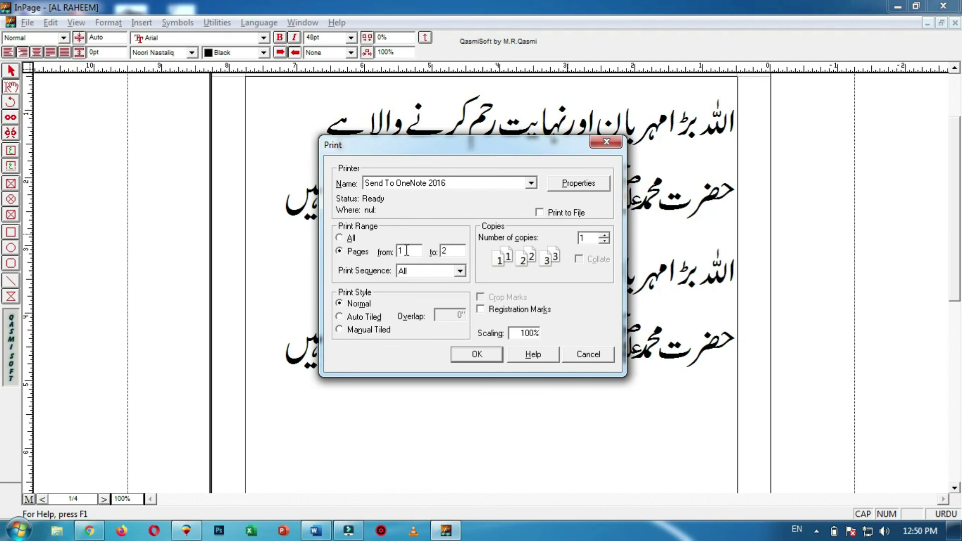
{"action": "left_click_drag", "start_coordinate": [446, 152], "coordinate": [427, 132]}
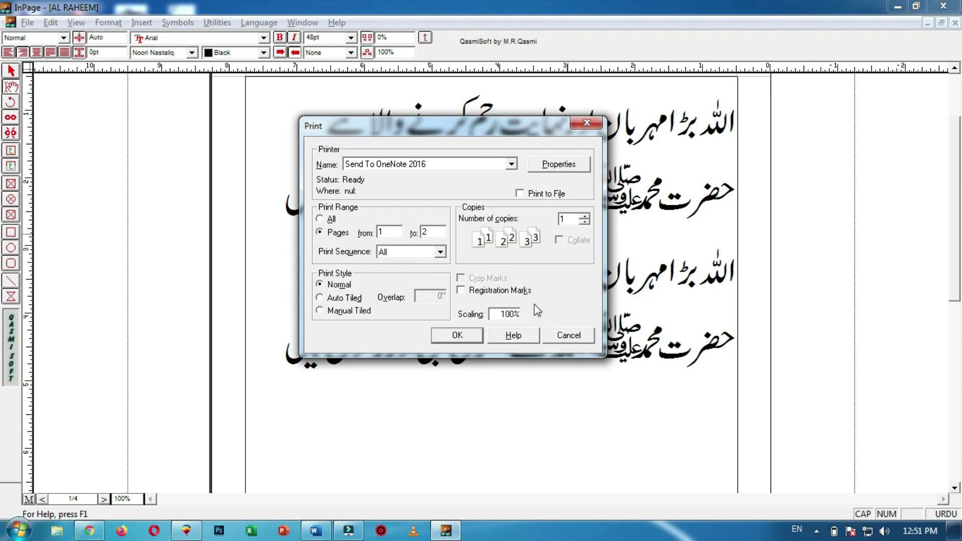
{"action": "left_click", "coordinate": [474, 335]}
{"action": "left_click", "coordinate": [608, 297]}
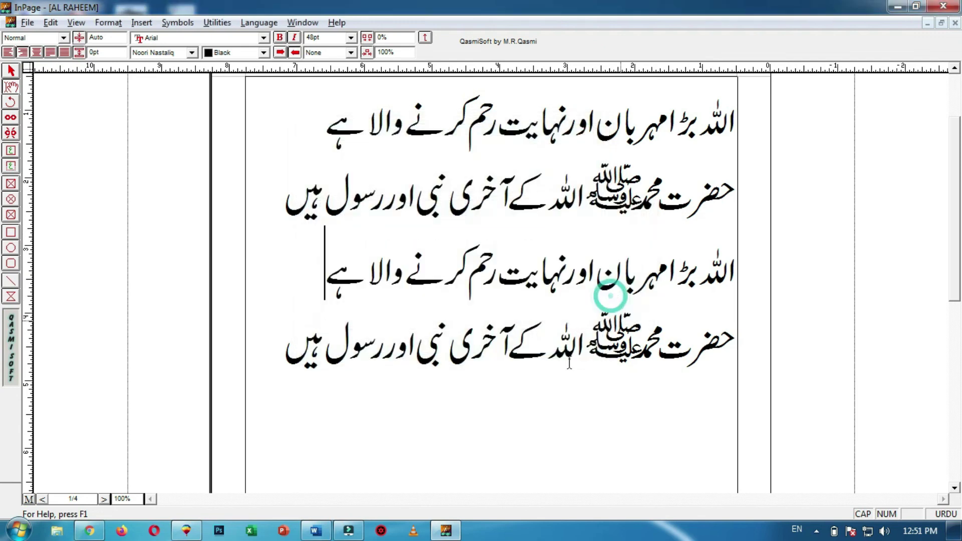
{"action": "left_click", "coordinate": [28, 23]}
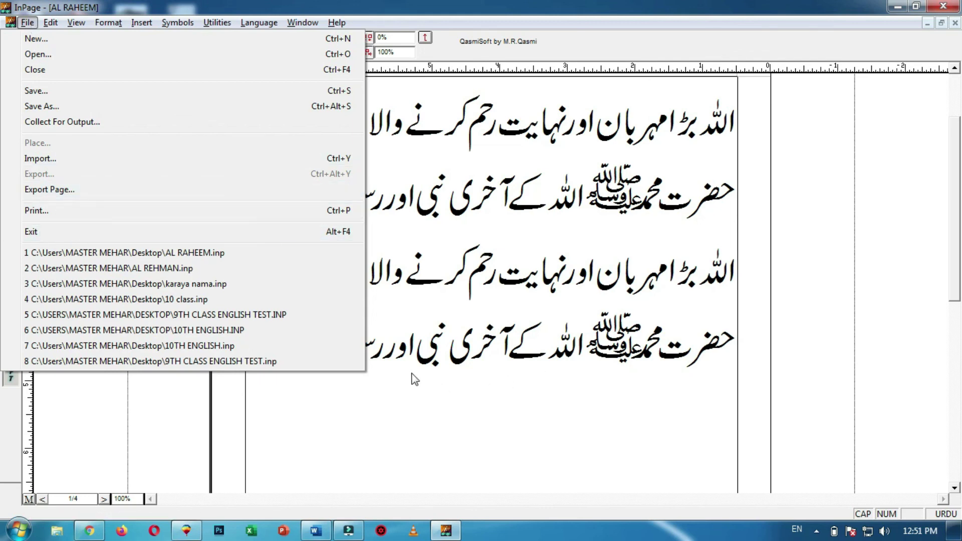
{"action": "left_click", "coordinate": [436, 376]}
{"action": "left_click", "coordinate": [283, 346]}
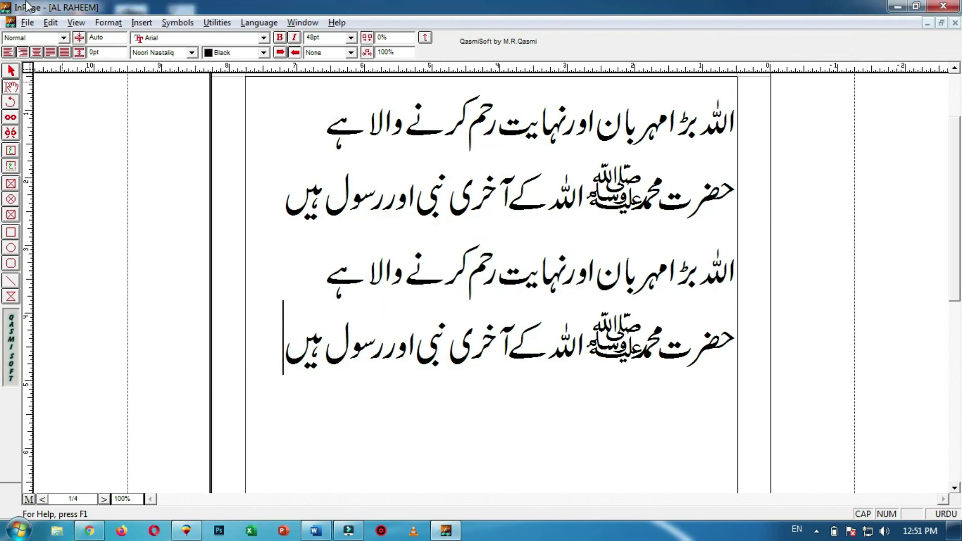
Exit the program and return to the Desktop.
{"action": "left_click", "coordinate": [28, 24]}
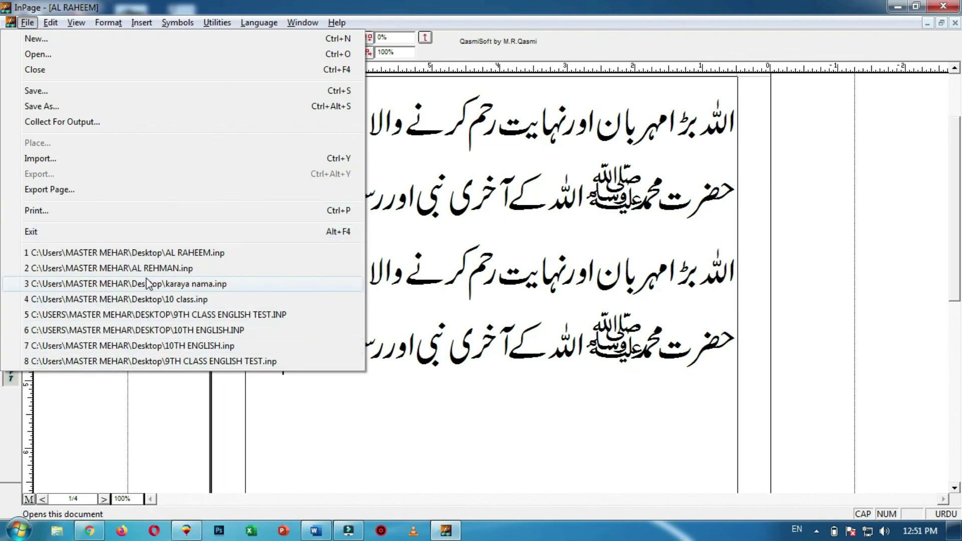
{"action": "left_click", "coordinate": [67, 230]}
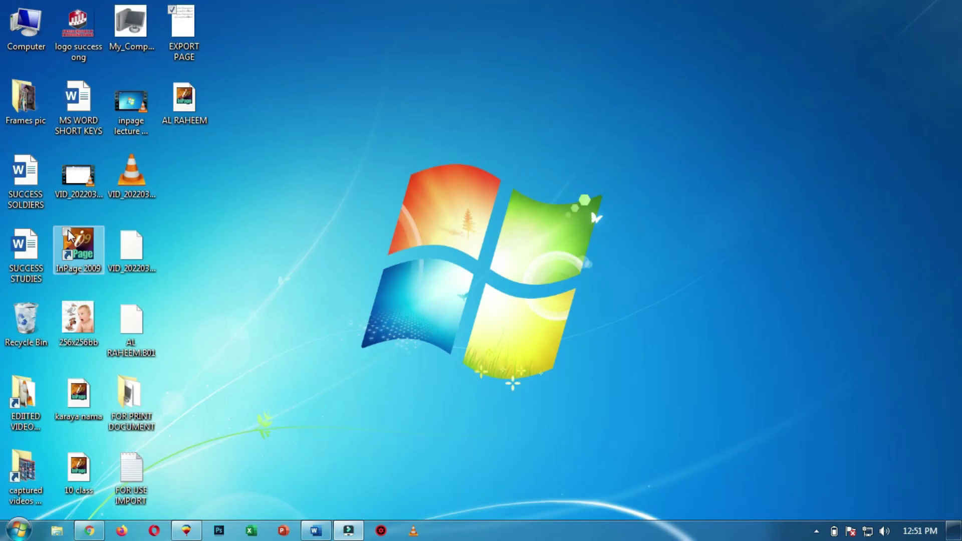